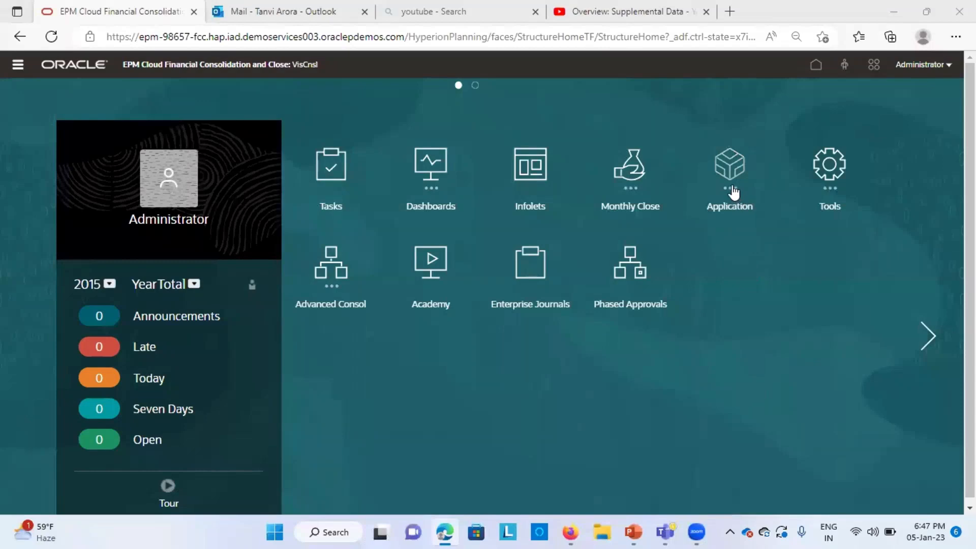
Step: Open Supplemental Data from the Application area and browse the list of dimensions
{"action": "left_click", "coordinate": [732, 192]}
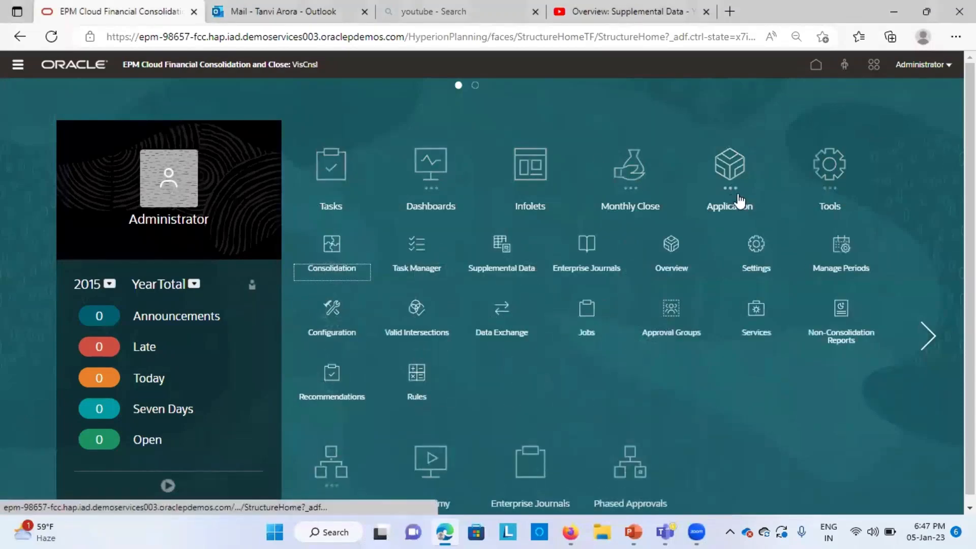
{"action": "left_click", "coordinate": [491, 263]}
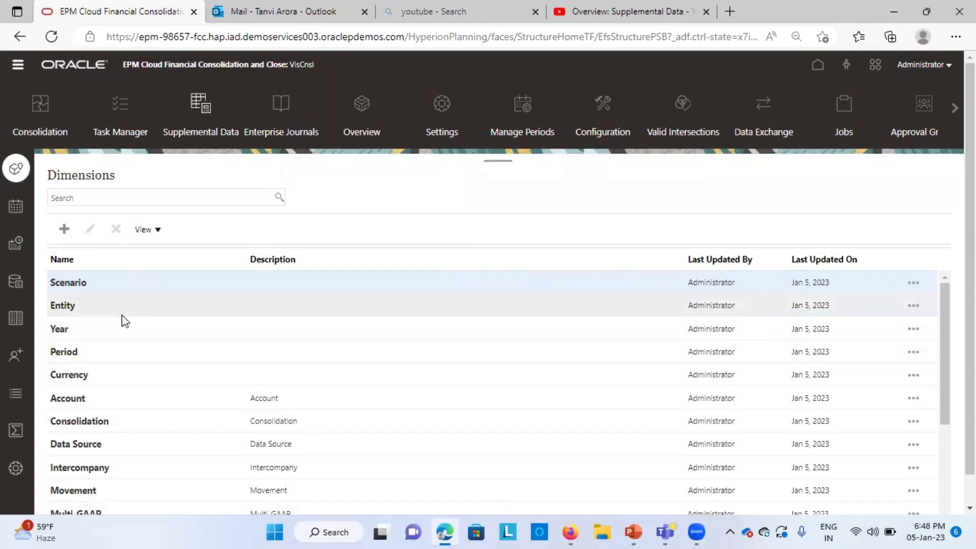
{"action": "scroll", "coordinate": [122, 315], "scroll_direction": "down", "scroll_amount": 1}
{"action": "scroll", "coordinate": [122, 315], "scroll_direction": "up", "scroll_amount": 1}
{"action": "scroll", "coordinate": [131, 428], "scroll_direction": "down", "scroll_amount": 3}
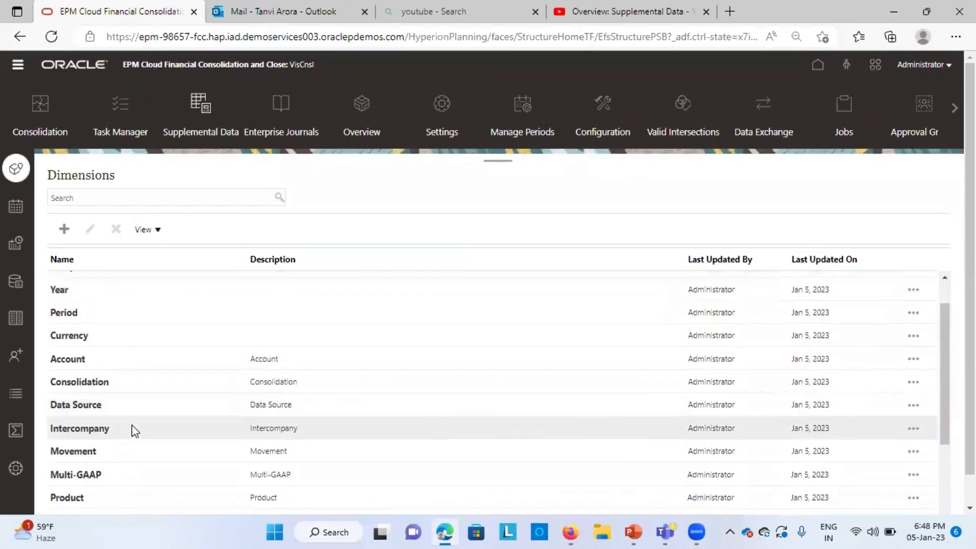
{"action": "scroll", "coordinate": [168, 441], "scroll_direction": "down", "scroll_amount": 3}
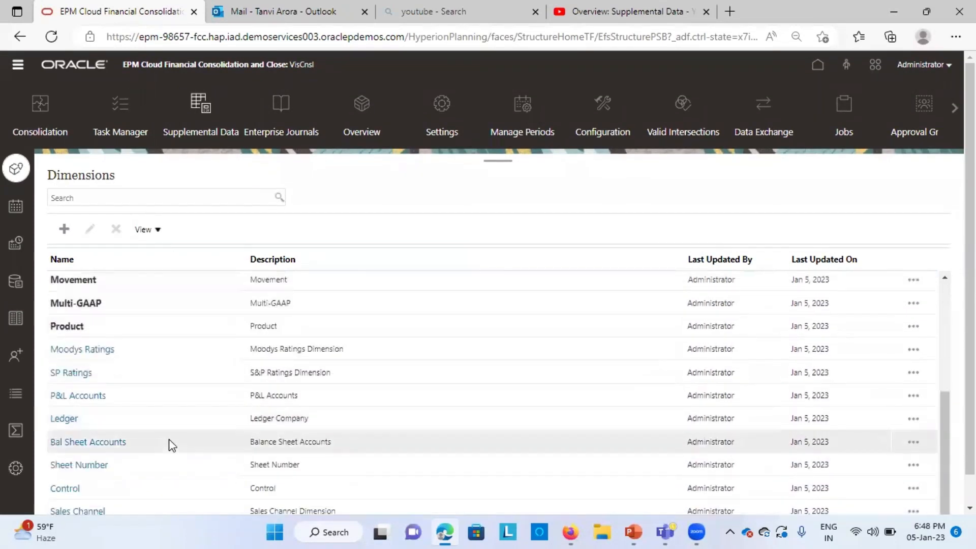
{"action": "scroll", "coordinate": [173, 442], "scroll_direction": "up", "scroll_amount": 6}
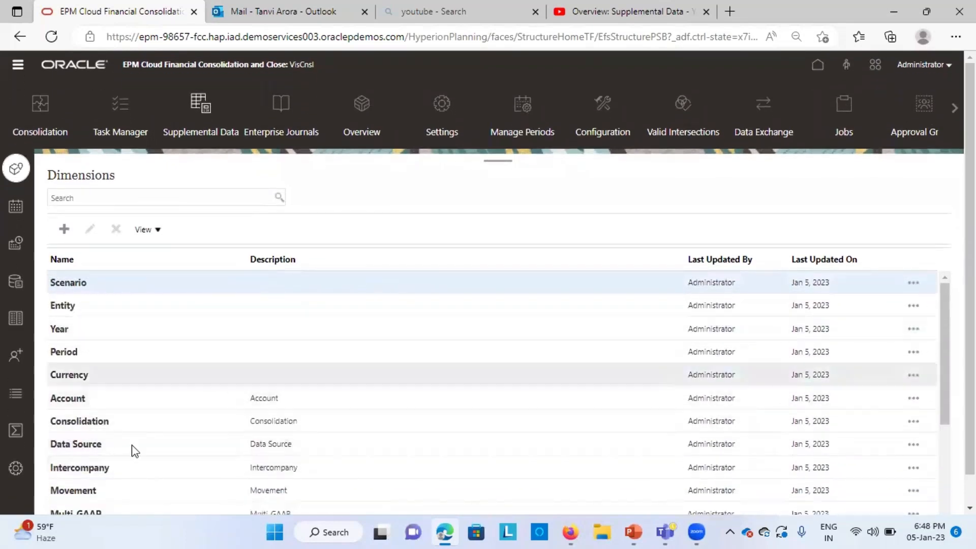
{"action": "scroll", "coordinate": [138, 456], "scroll_direction": "down", "scroll_amount": 5}
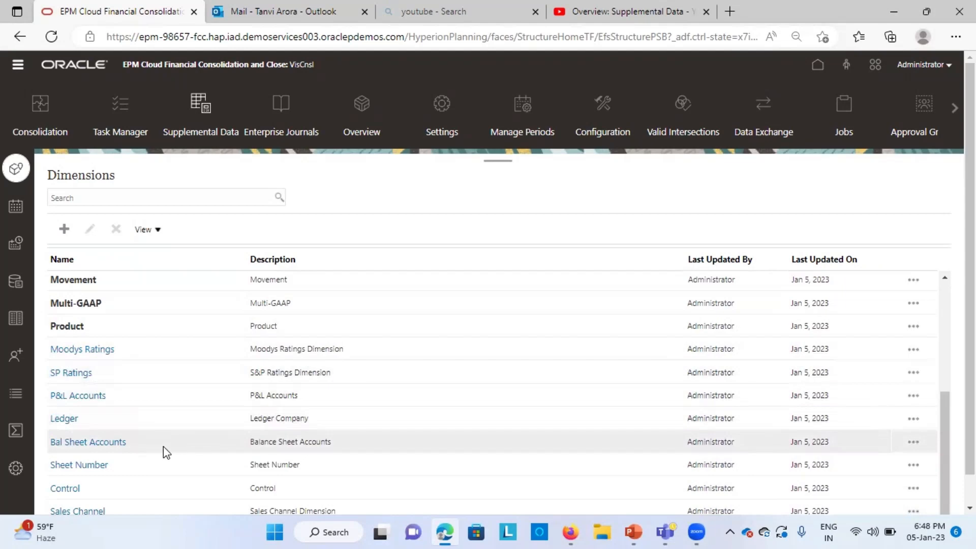
{"action": "scroll", "coordinate": [165, 463], "scroll_direction": "up", "scroll_amount": 1}
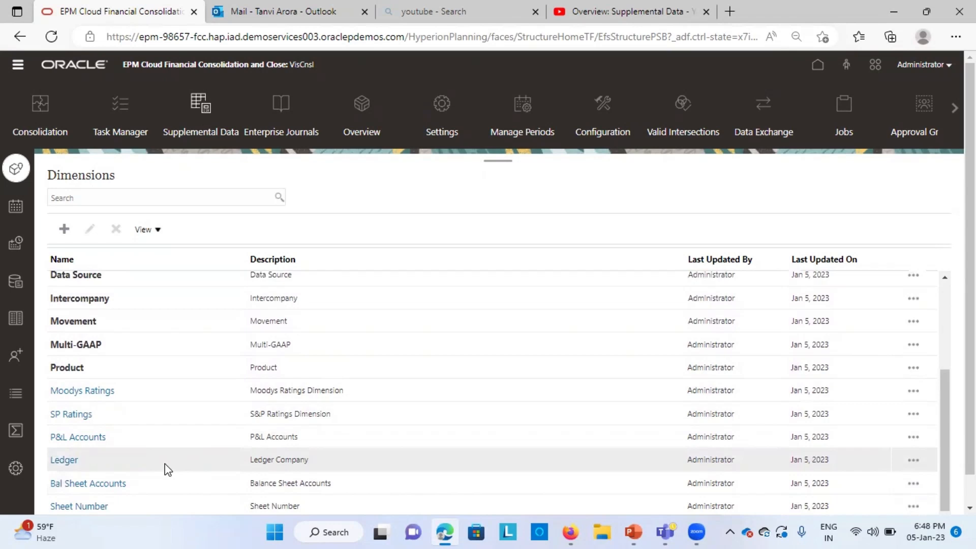
{"action": "scroll", "coordinate": [164, 465], "scroll_direction": "up", "scroll_amount": 5}
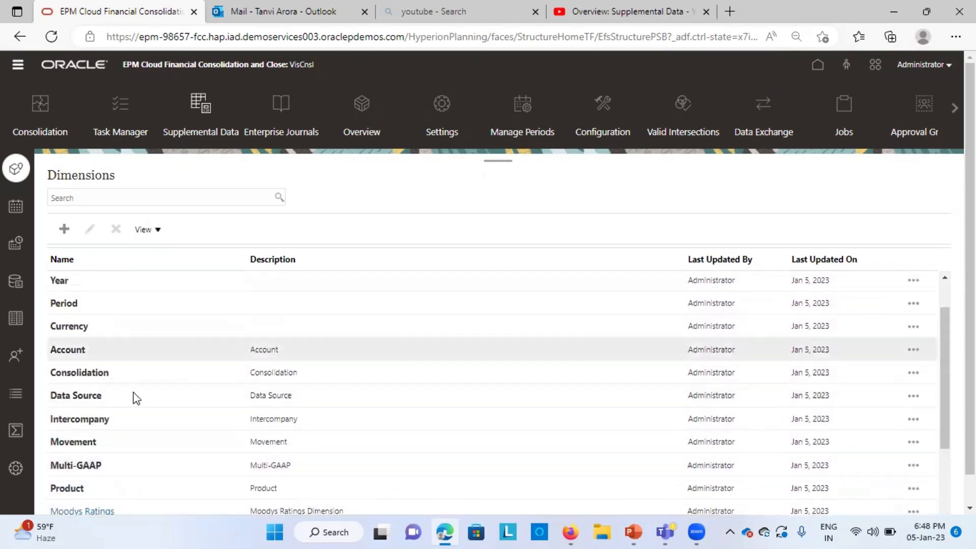
Step: Open the Default collection interval to review its frequency and workflow dimensions, then close it
{"action": "left_click", "coordinate": [17, 205]}
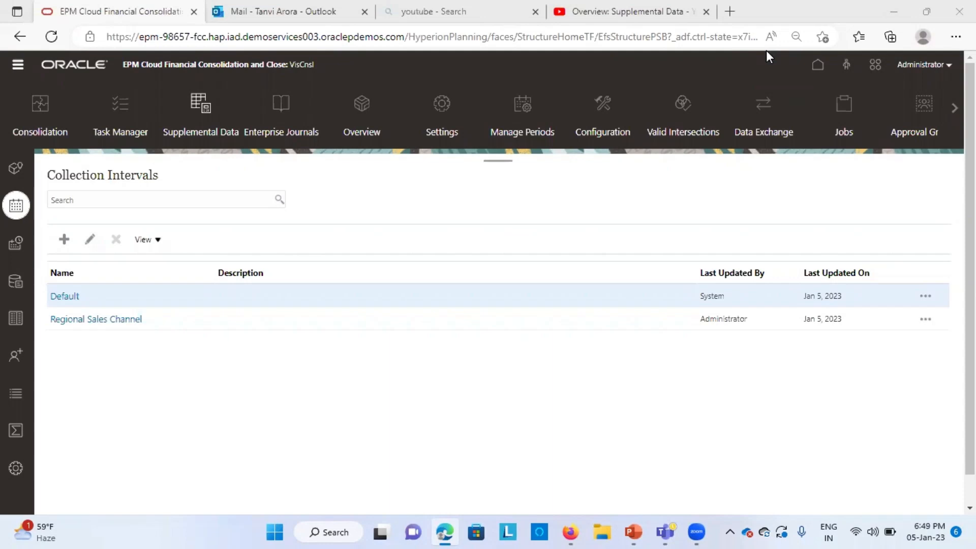
{"action": "left_click", "coordinate": [65, 295]}
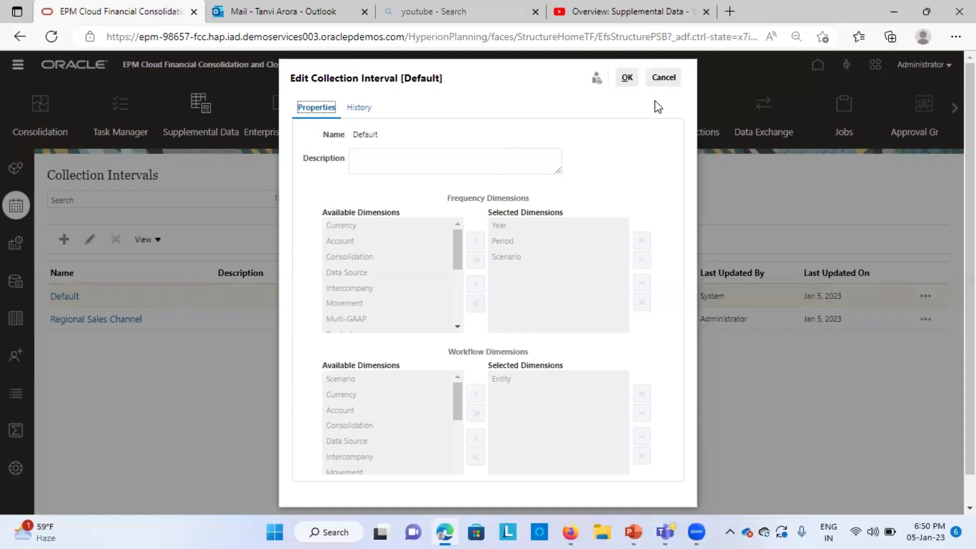
{"action": "left_click", "coordinate": [664, 80]}
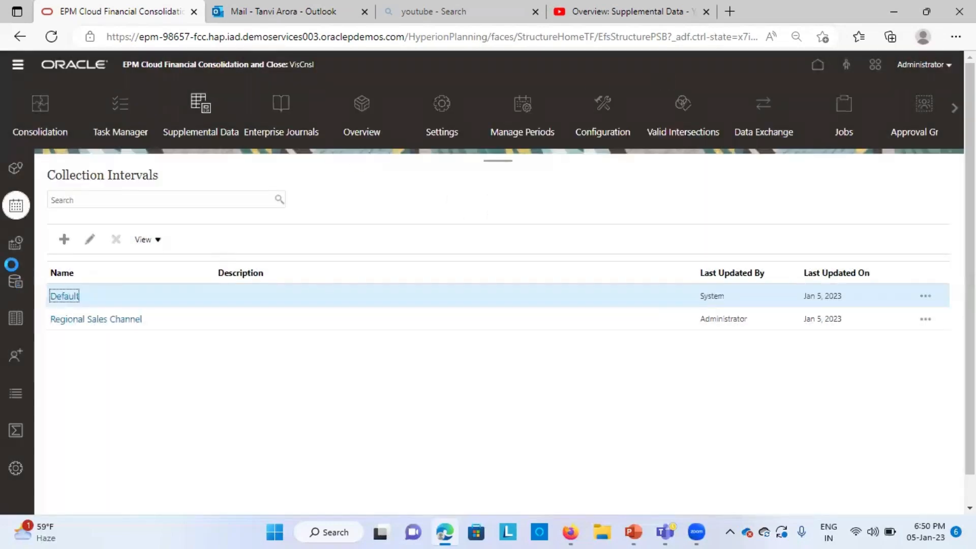
Step: Open Data Collection Periods for the Default interval and select 2022 as the year
{"action": "left_click", "coordinate": [14, 248]}
{"action": "left_click", "coordinate": [15, 251]}
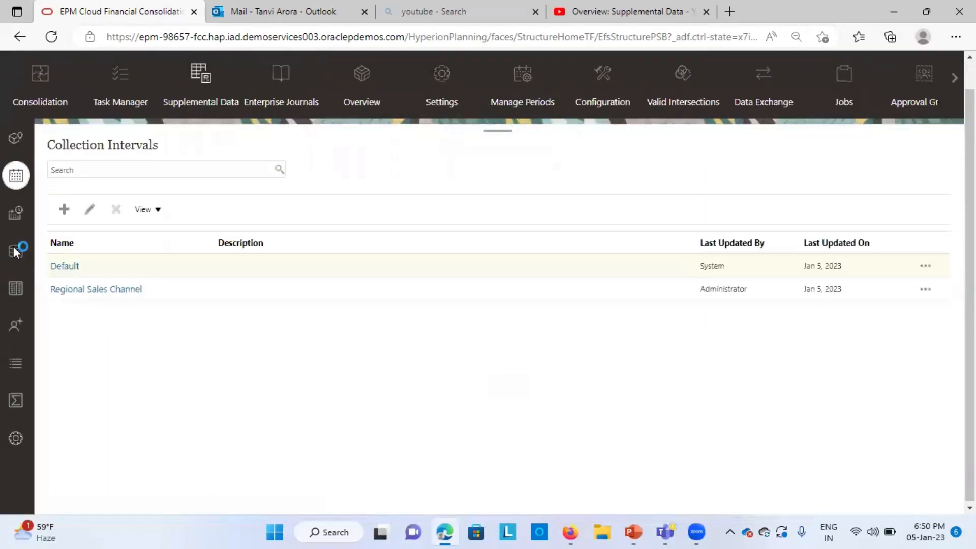
{"action": "left_click", "coordinate": [15, 210]}
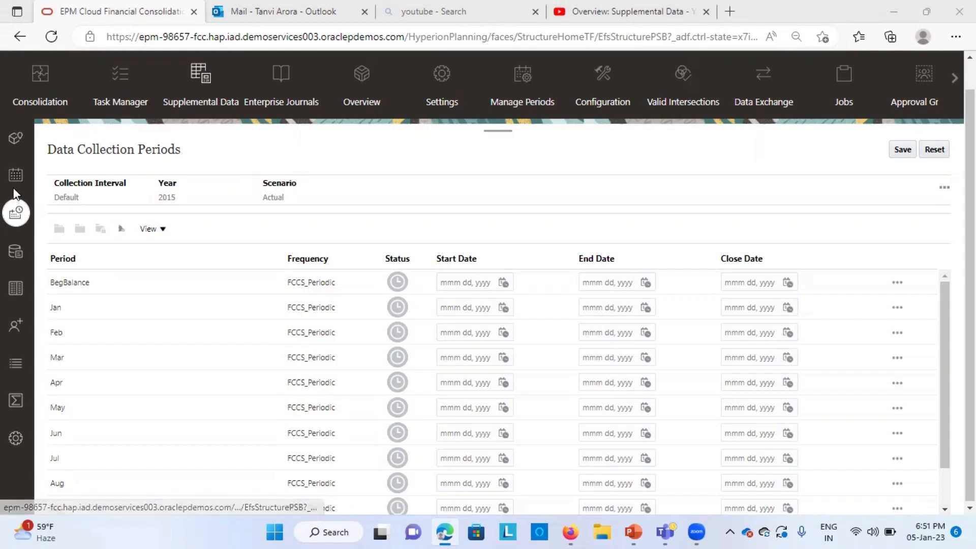
{"action": "left_click", "coordinate": [76, 198]}
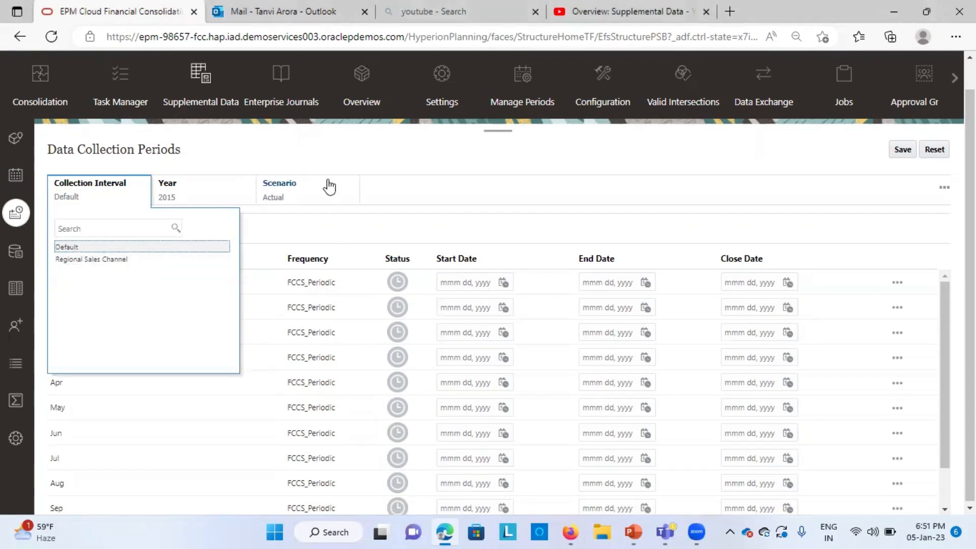
{"action": "left_click", "coordinate": [319, 161]}
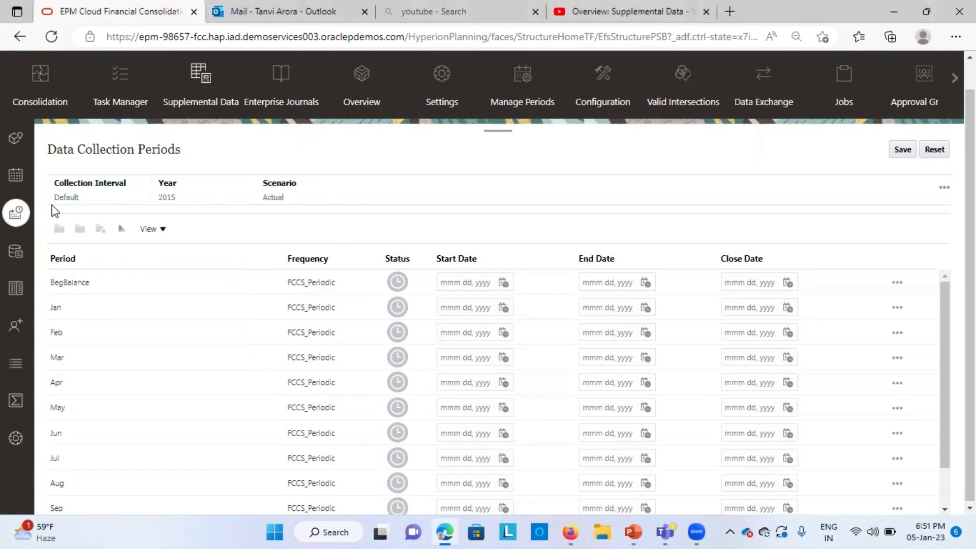
{"action": "left_click", "coordinate": [173, 200]}
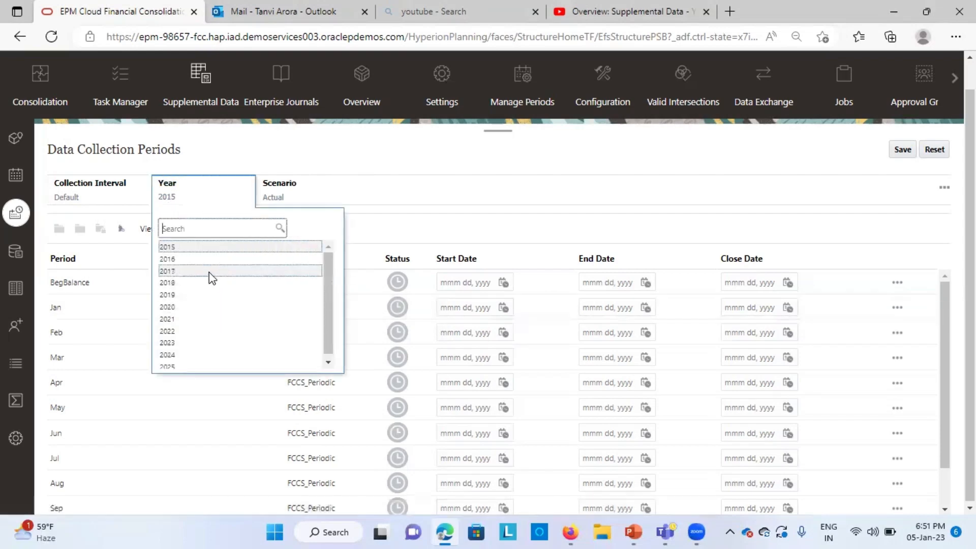
{"action": "left_click", "coordinate": [179, 323]}
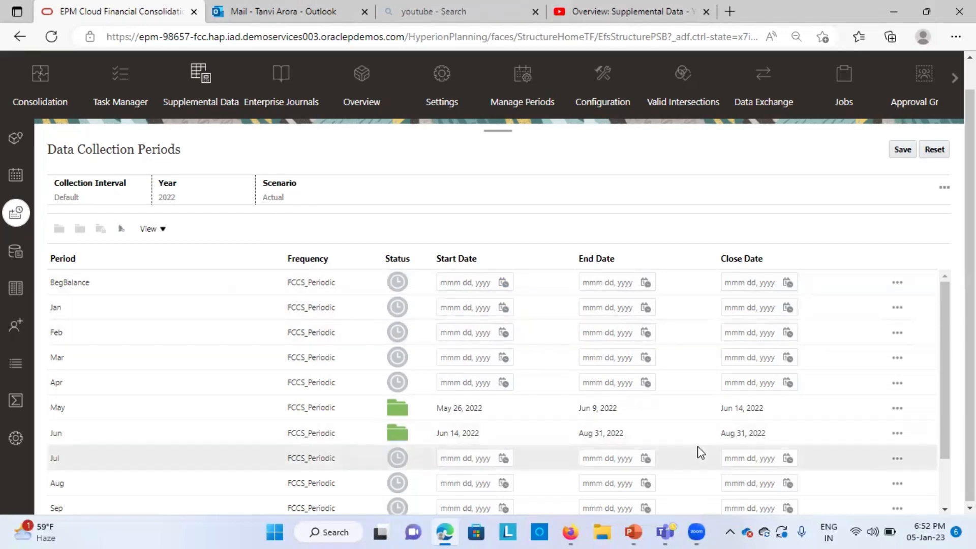
Step: Enter Jan 1, 2023 as the Apr period's start date from the calendar
{"action": "scroll", "coordinate": [700, 451], "scroll_direction": "down", "scroll_amount": 1}
{"action": "scroll", "coordinate": [699, 450], "scroll_direction": "up", "scroll_amount": 1}
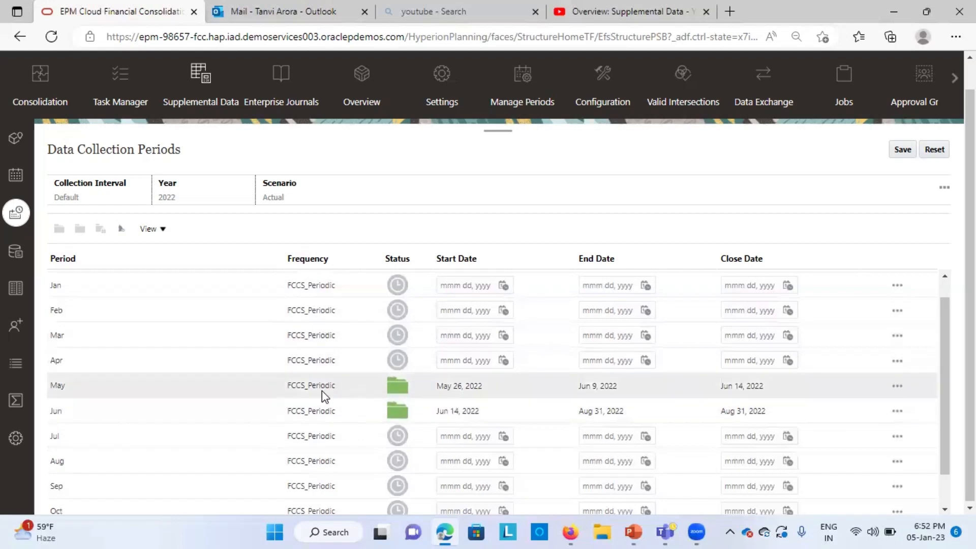
{"action": "left_click", "coordinate": [464, 362]}
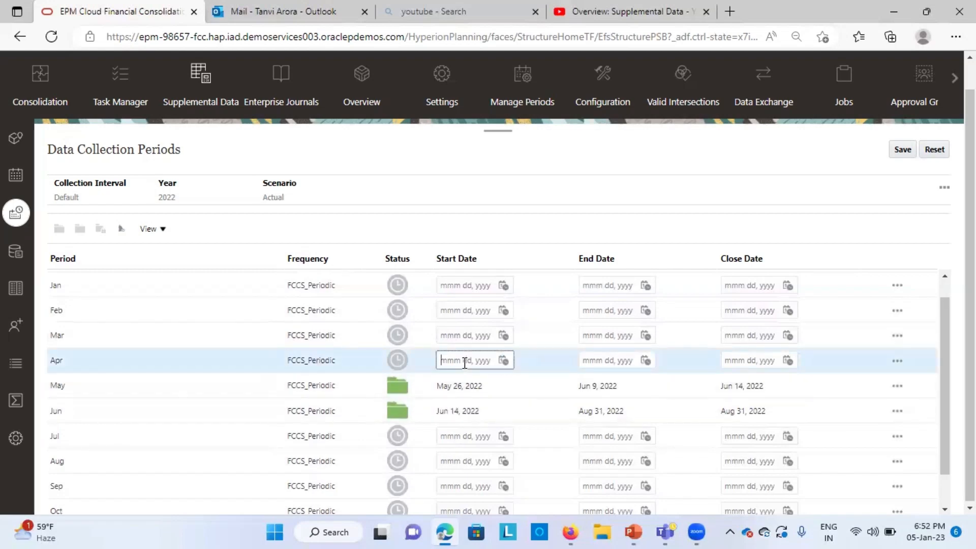
{"action": "left_click", "coordinate": [503, 360]}
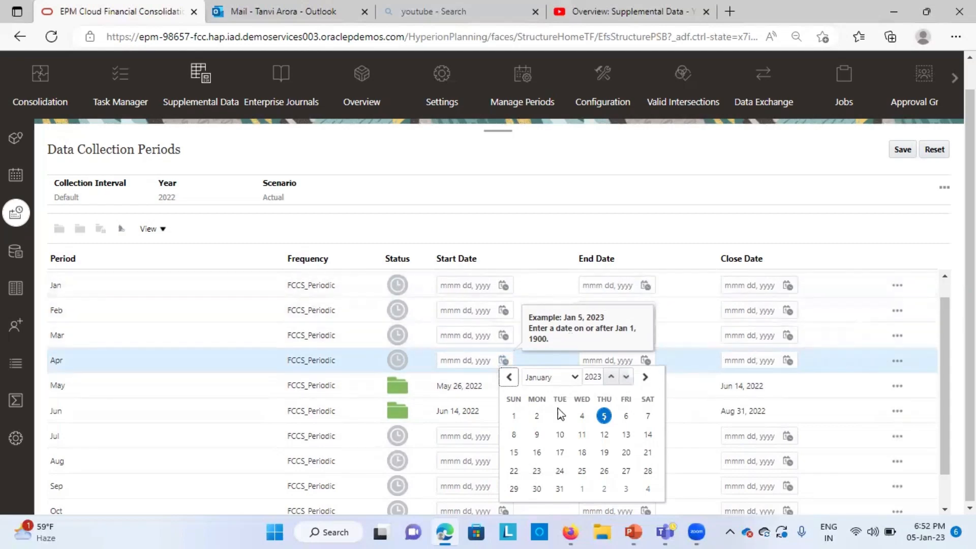
{"action": "left_click", "coordinate": [513, 416]}
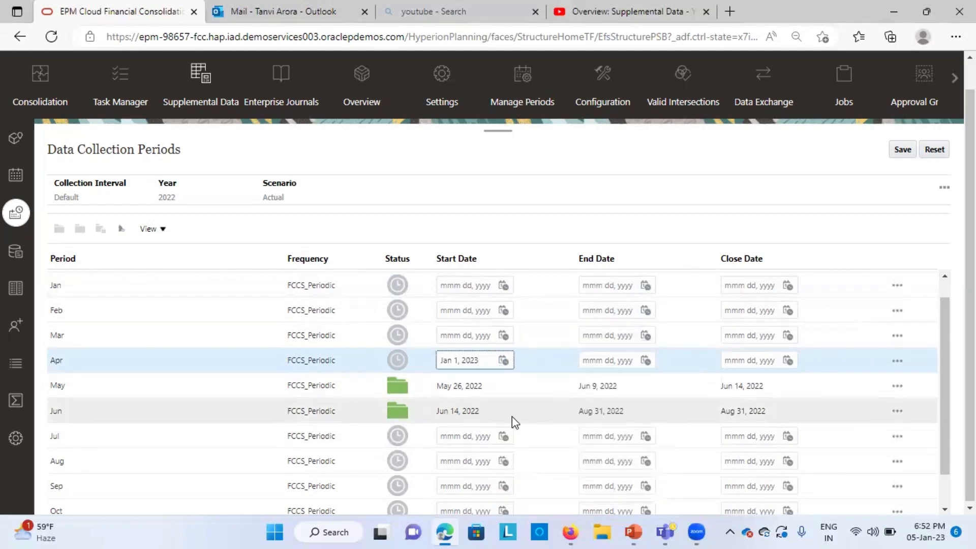
Step: Set the Apr period's start date to Apr 1, 2022
{"action": "left_click", "coordinate": [503, 360]}
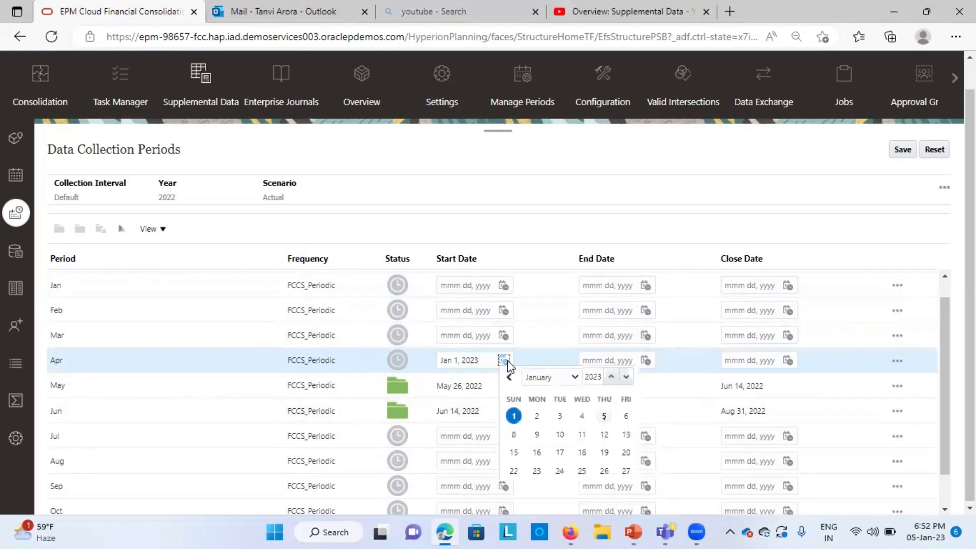
{"action": "left_click", "coordinate": [574, 381]}
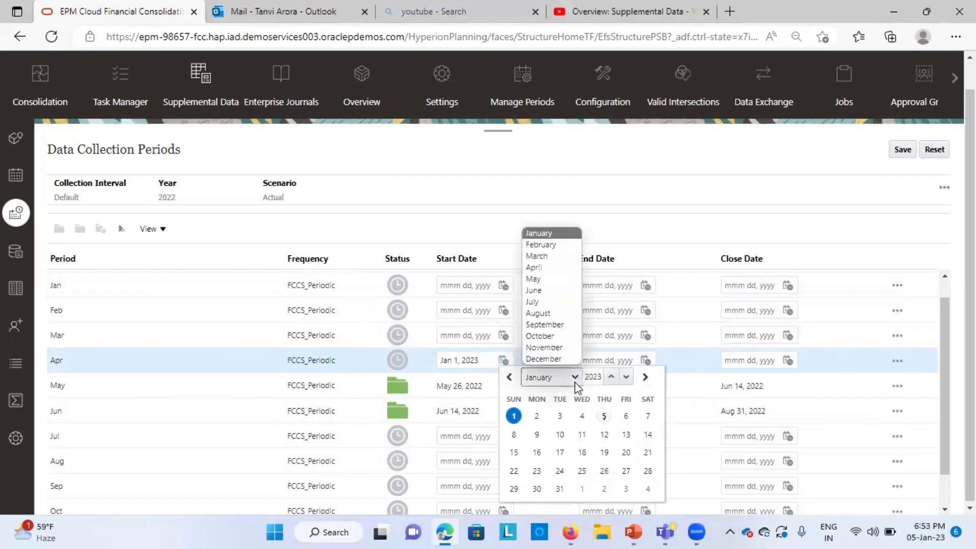
{"action": "left_click", "coordinate": [545, 269]}
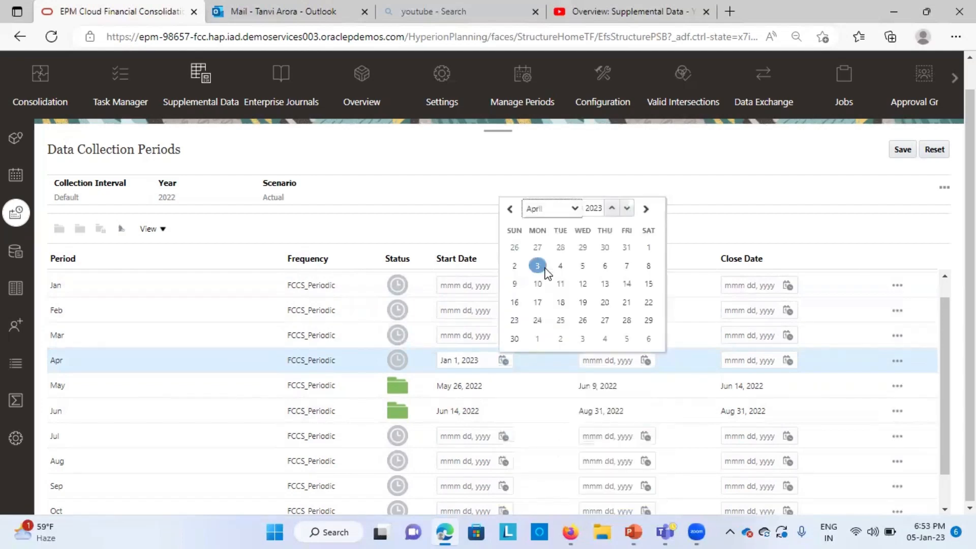
{"action": "left_click", "coordinate": [503, 360]}
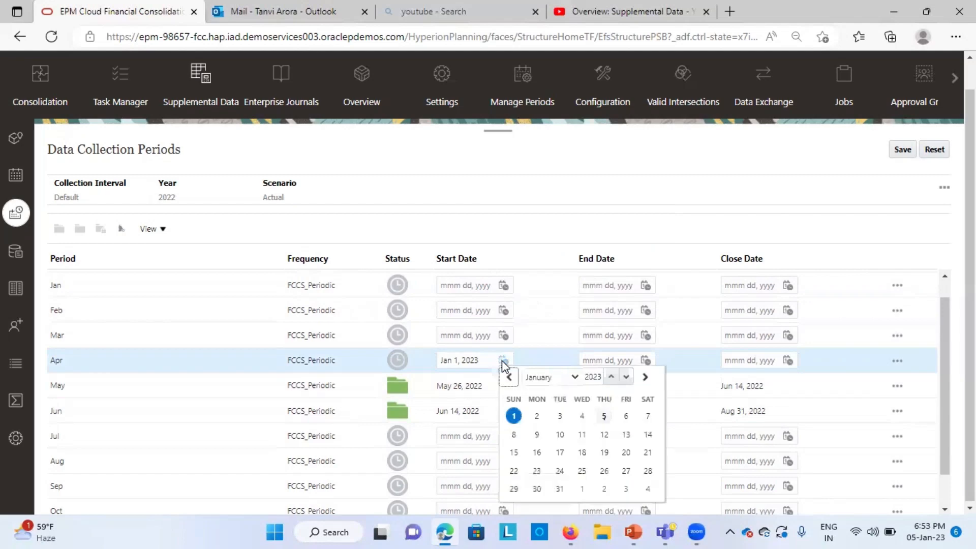
{"action": "left_click", "coordinate": [627, 378]}
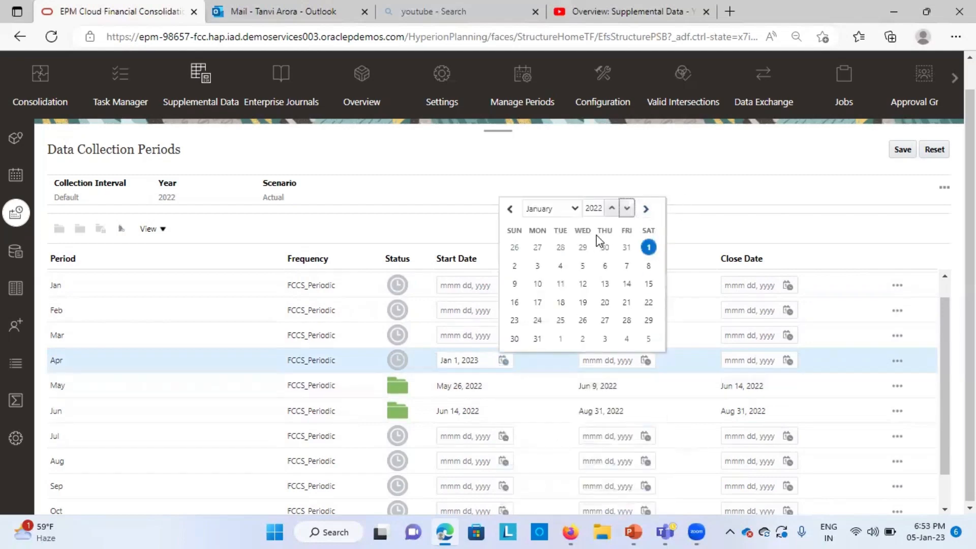
{"action": "left_click", "coordinate": [570, 210]}
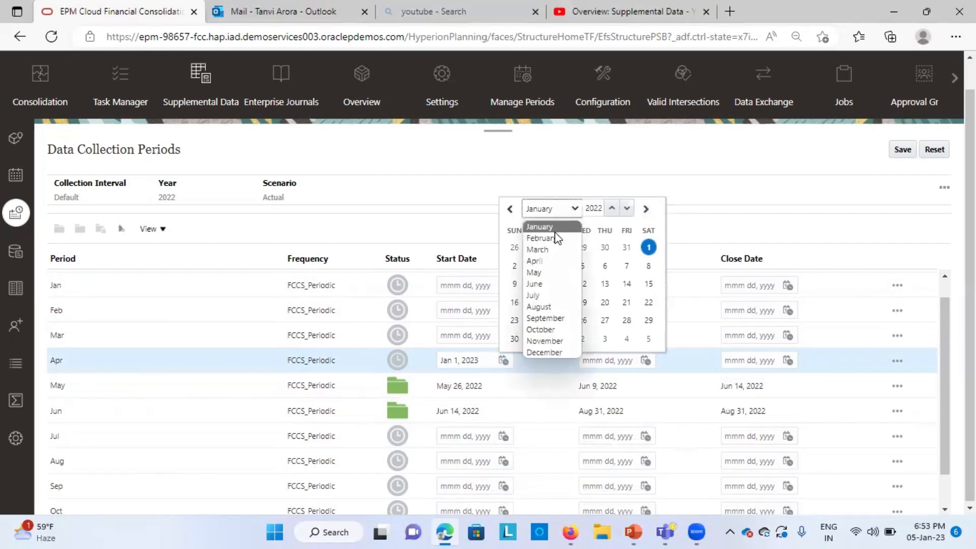
{"action": "left_click", "coordinate": [534, 261]}
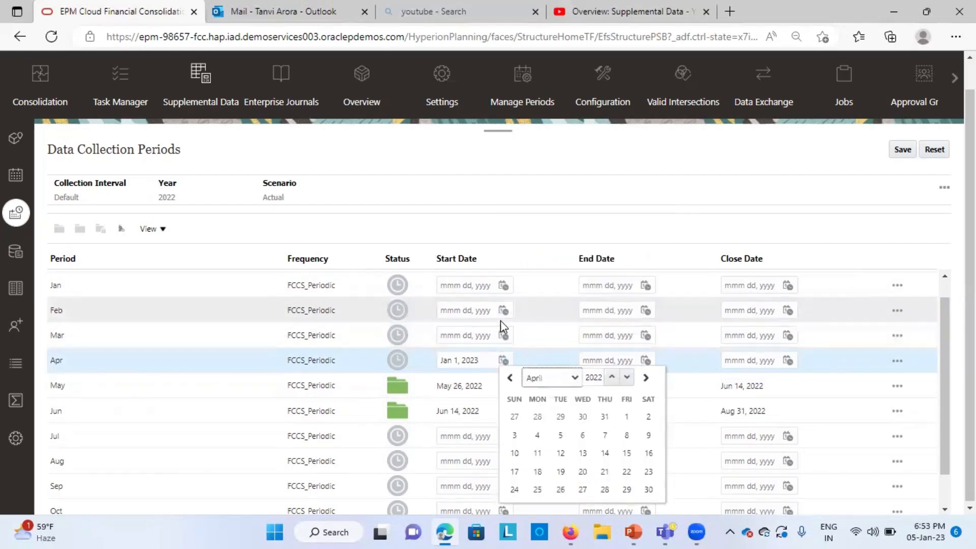
{"action": "left_click", "coordinate": [503, 360]}
{"action": "left_click", "coordinate": [503, 360]}
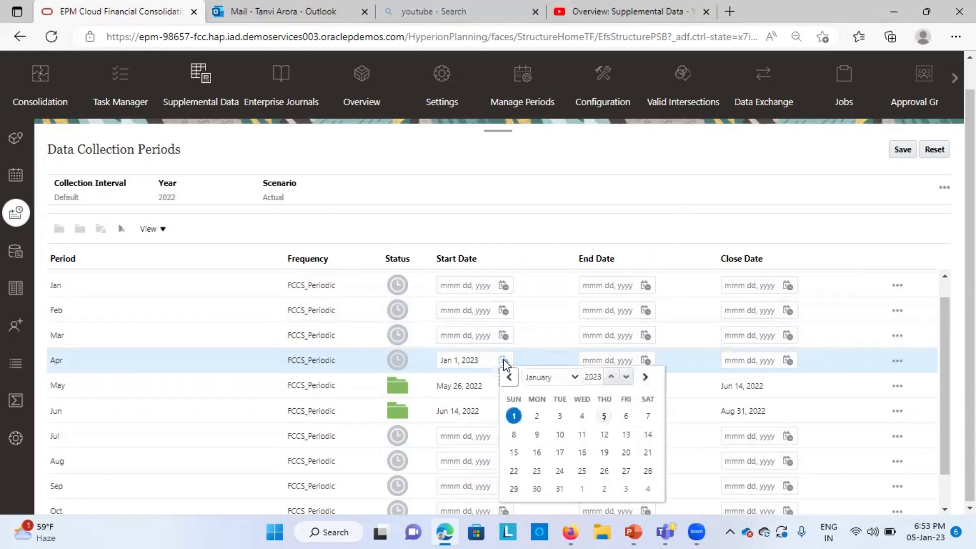
{"action": "left_click", "coordinate": [552, 378]}
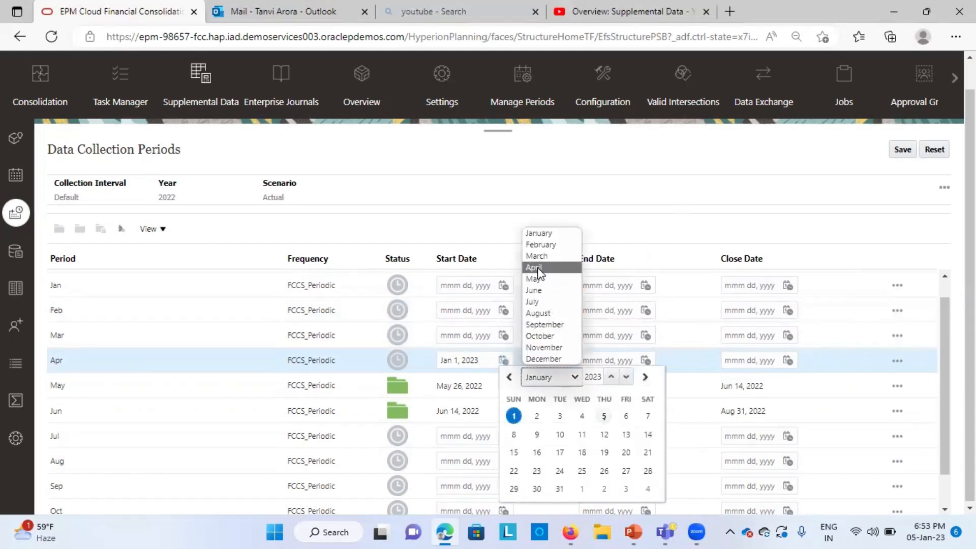
{"action": "left_click", "coordinate": [535, 268]}
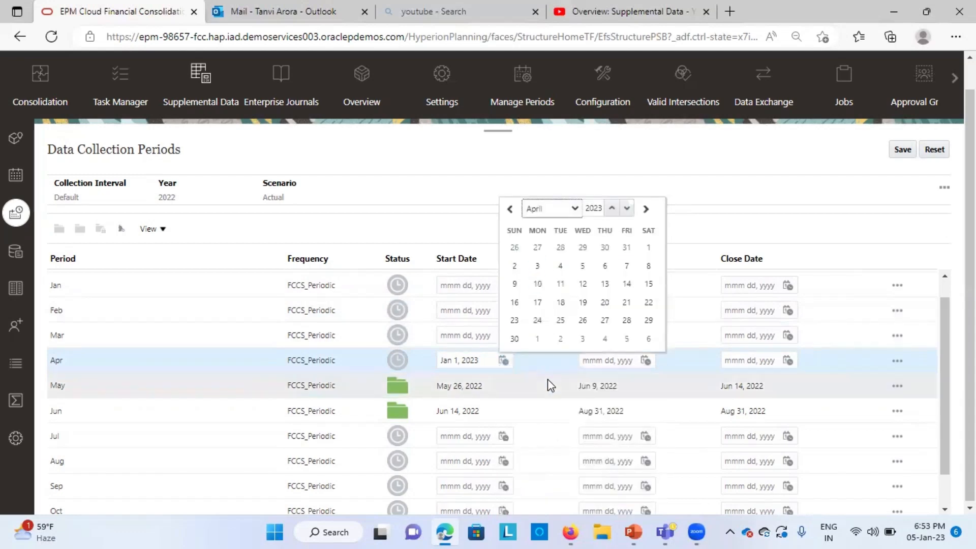
{"action": "left_click", "coordinate": [648, 248]}
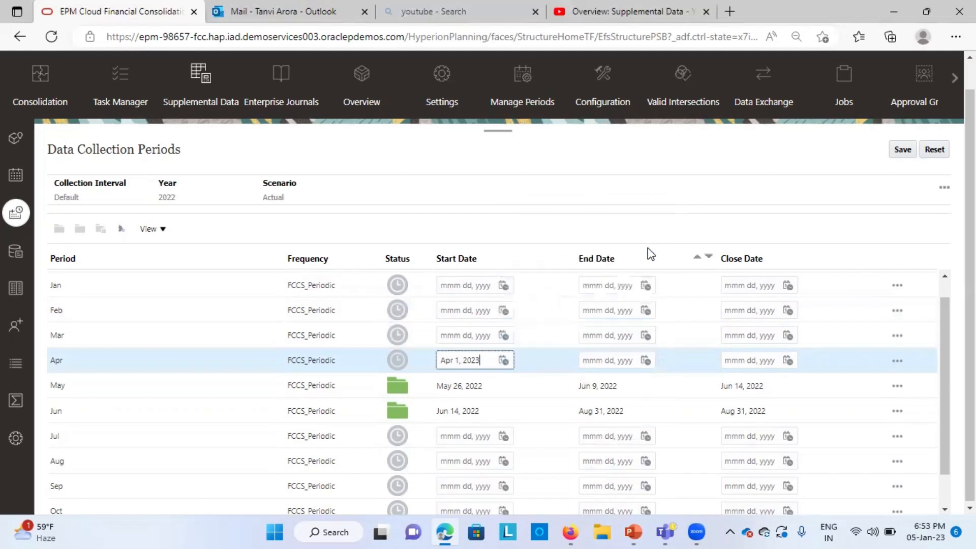
{"action": "key", "text": "BackSpace"}
{"action": "left_click", "coordinate": [599, 154]}
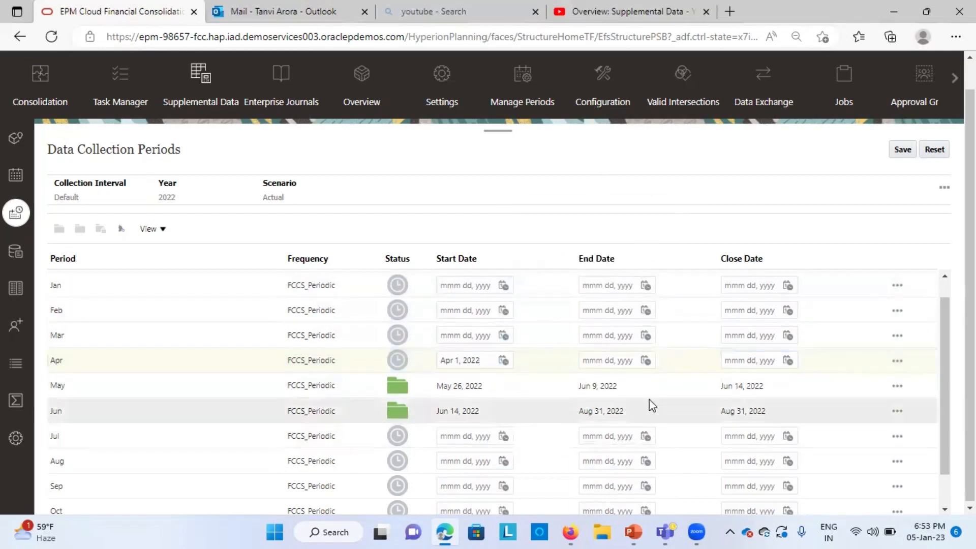
Step: Set the Apr period's end date to Apr 30, 2022 from the calendar
{"action": "left_click", "coordinate": [644, 360]}
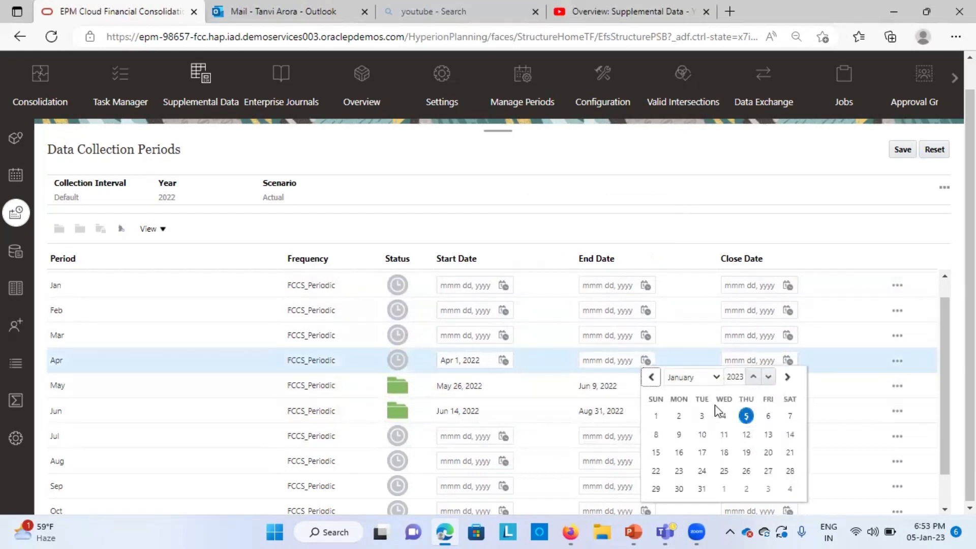
{"action": "left_click", "coordinate": [716, 377]}
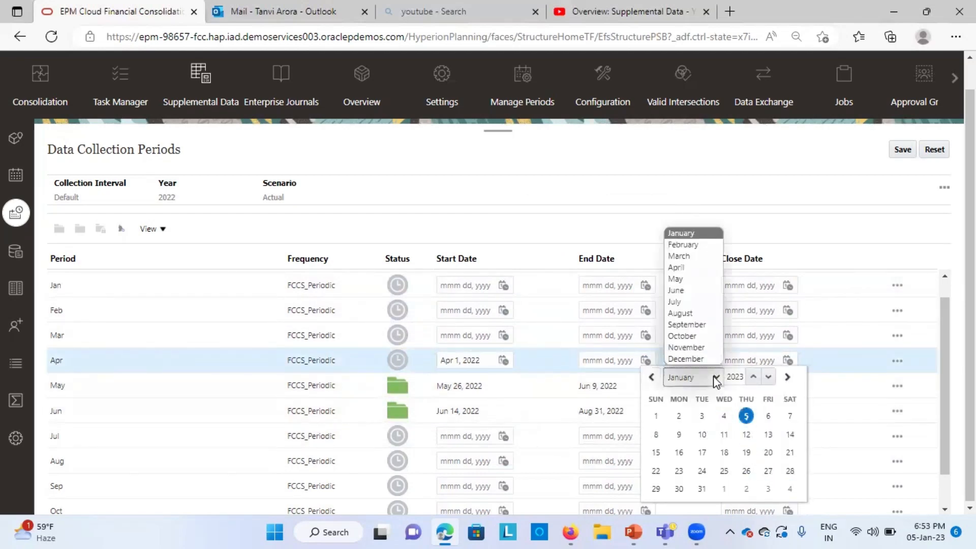
{"action": "left_click", "coordinate": [678, 267]}
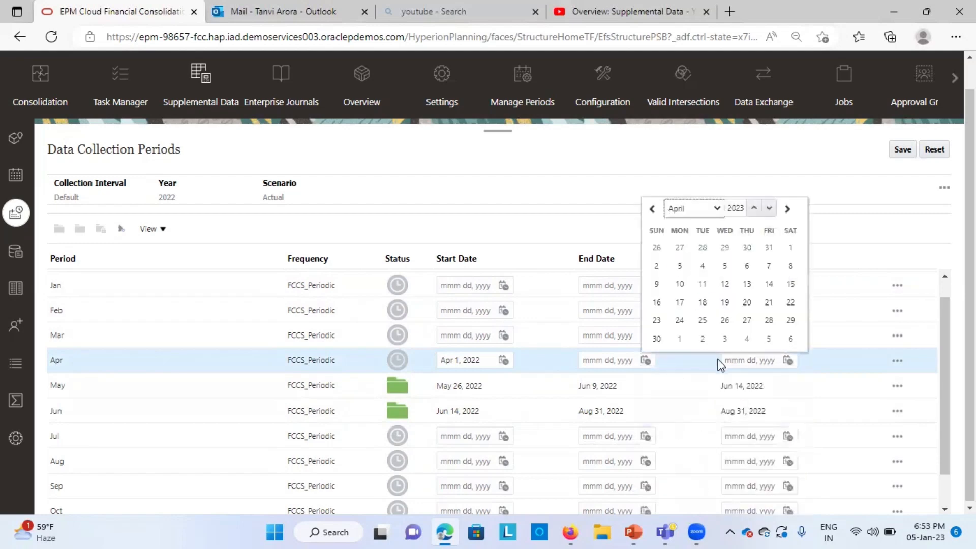
{"action": "left_click", "coordinate": [769, 208]}
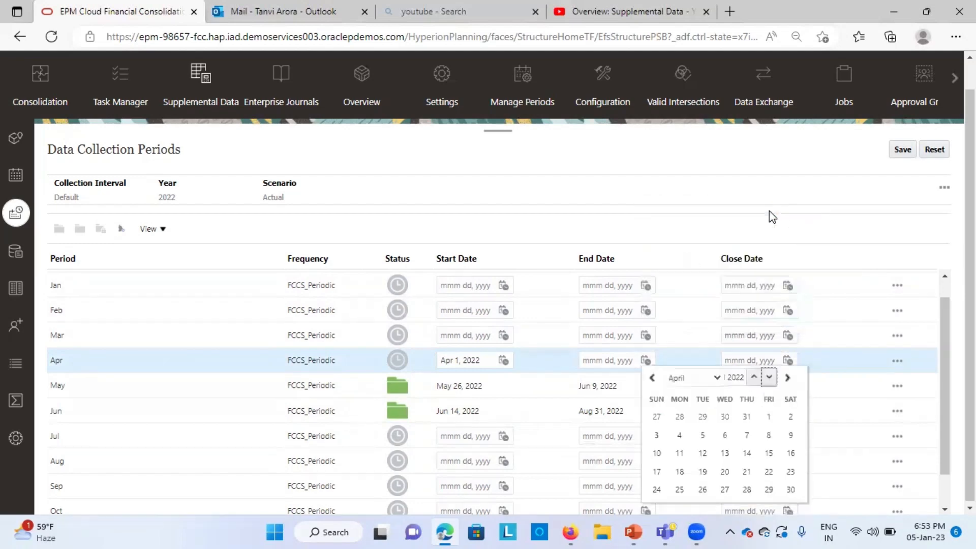
{"action": "left_click", "coordinate": [790, 488]}
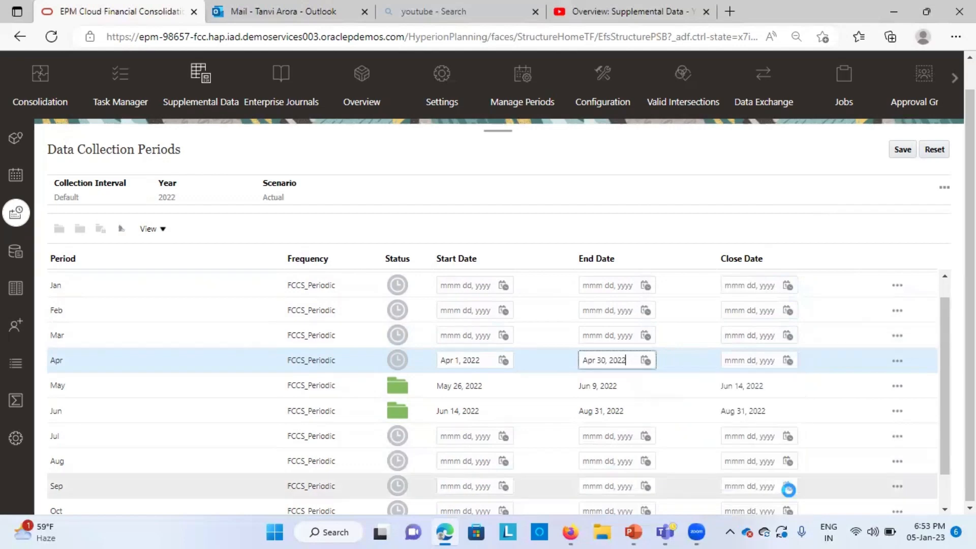
Step: Set the Apr period's close date to Apr 30, 2022 from the calendar
{"action": "left_click", "coordinate": [750, 361]}
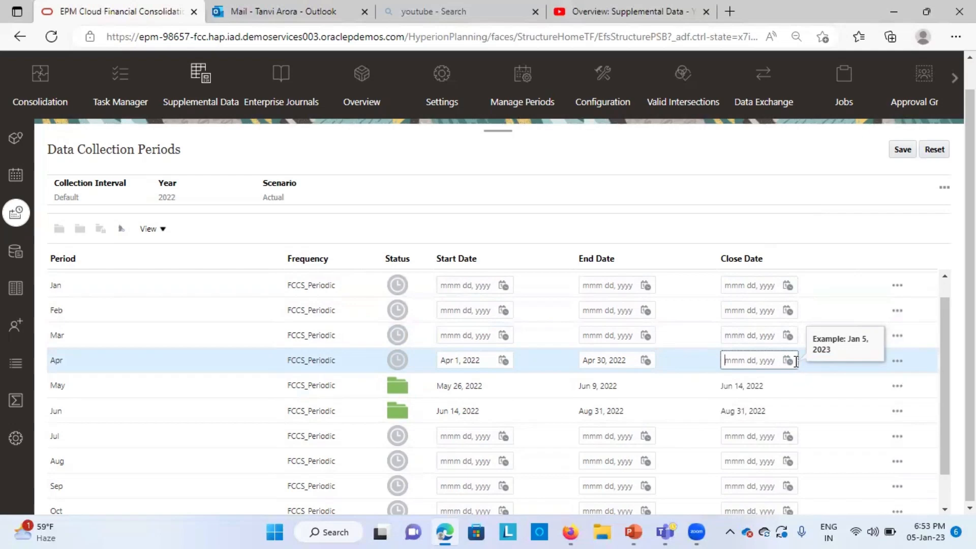
{"action": "left_click", "coordinate": [787, 361]}
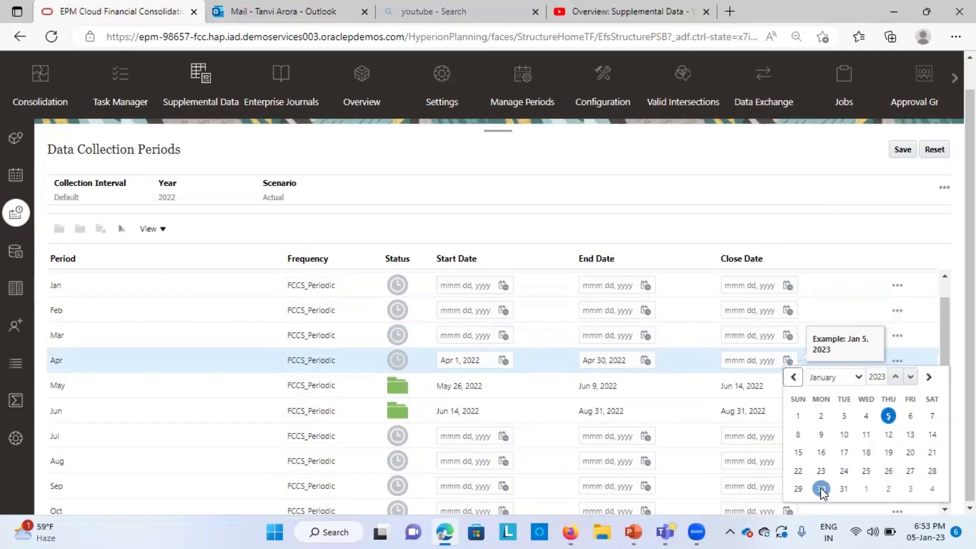
{"action": "left_click", "coordinate": [858, 380]}
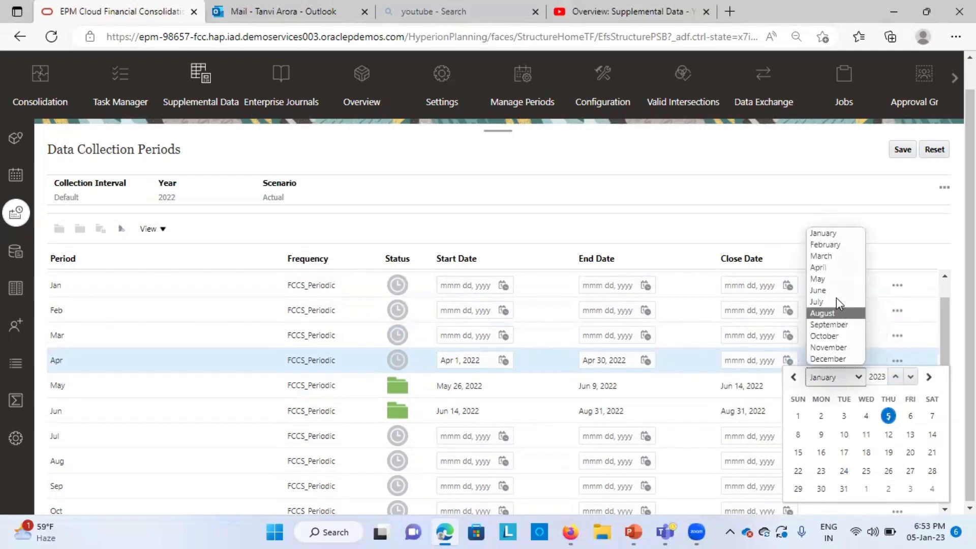
{"action": "left_click", "coordinate": [824, 268]}
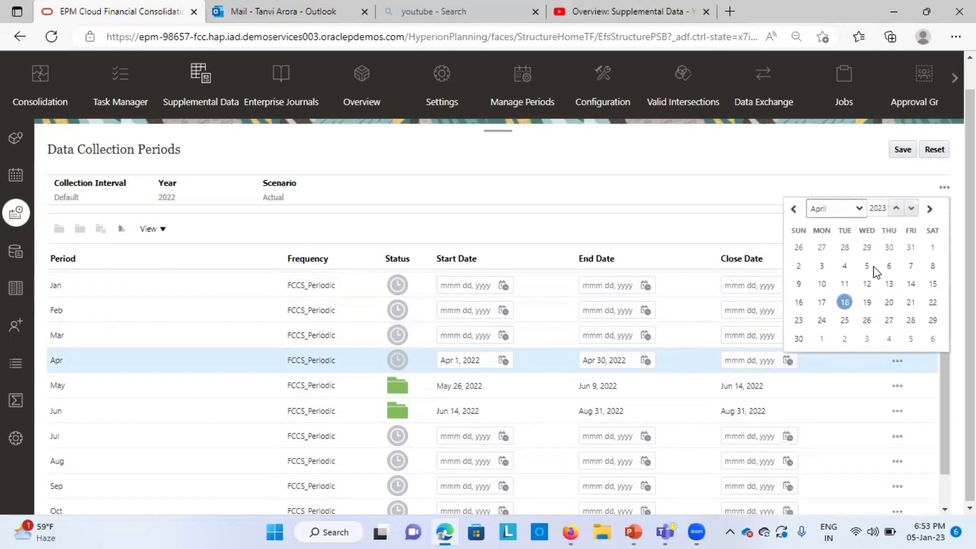
{"action": "left_click", "coordinate": [911, 208]}
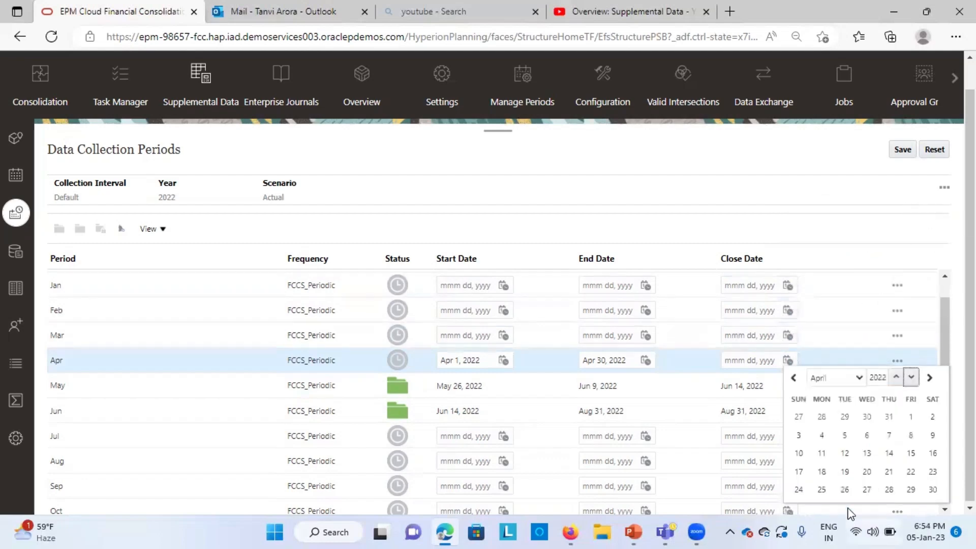
{"action": "left_click", "coordinate": [932, 489]}
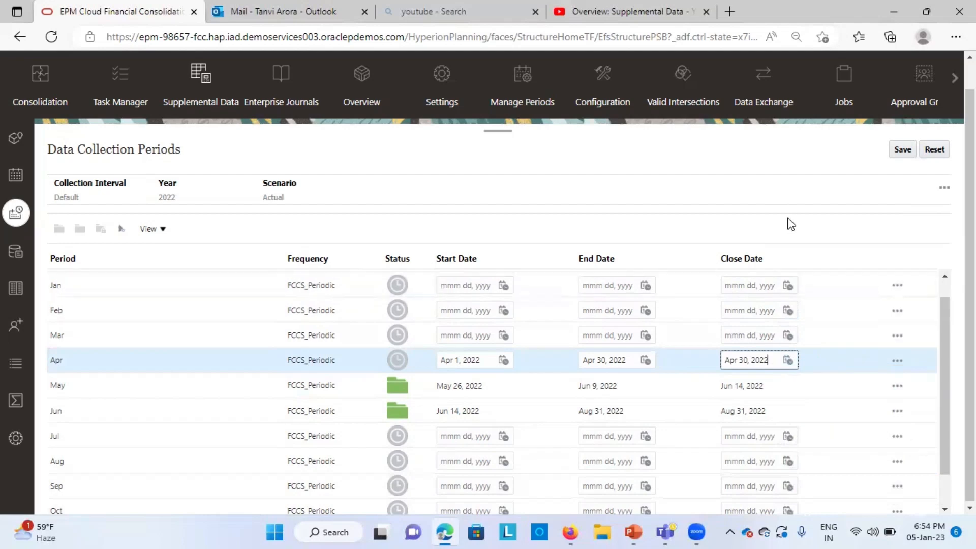
Step: Save the Apr period's start, end and close dates
{"action": "left_click", "coordinate": [774, 187]}
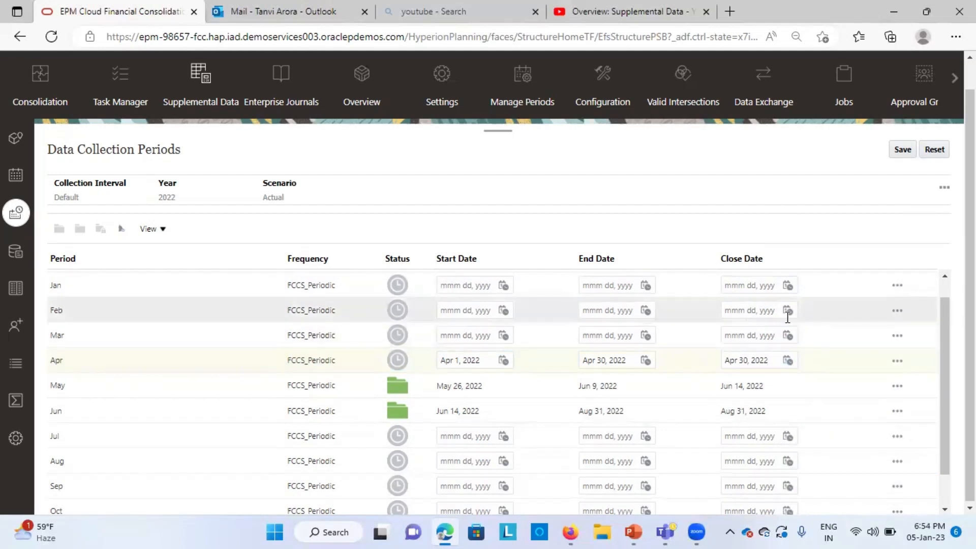
{"action": "left_click", "coordinate": [895, 362]}
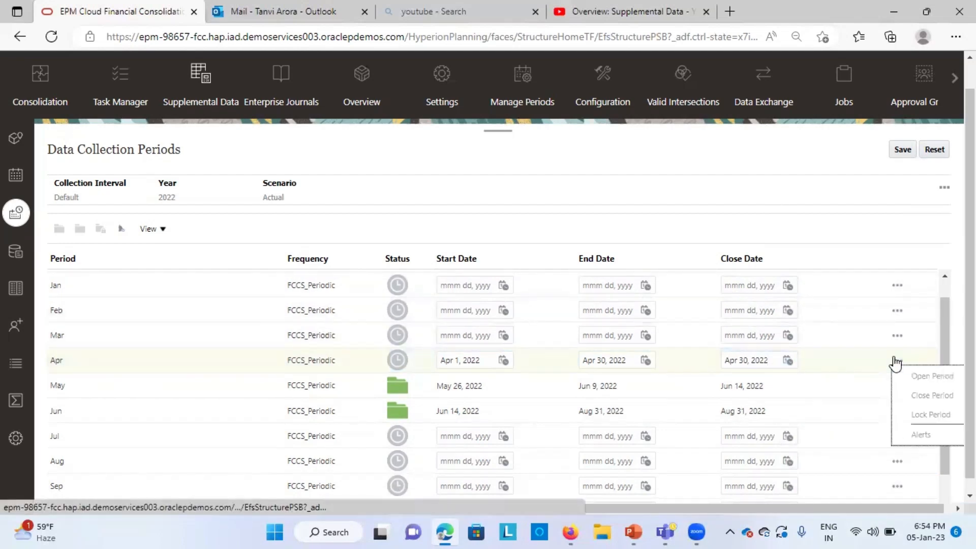
{"action": "left_click", "coordinate": [902, 149]}
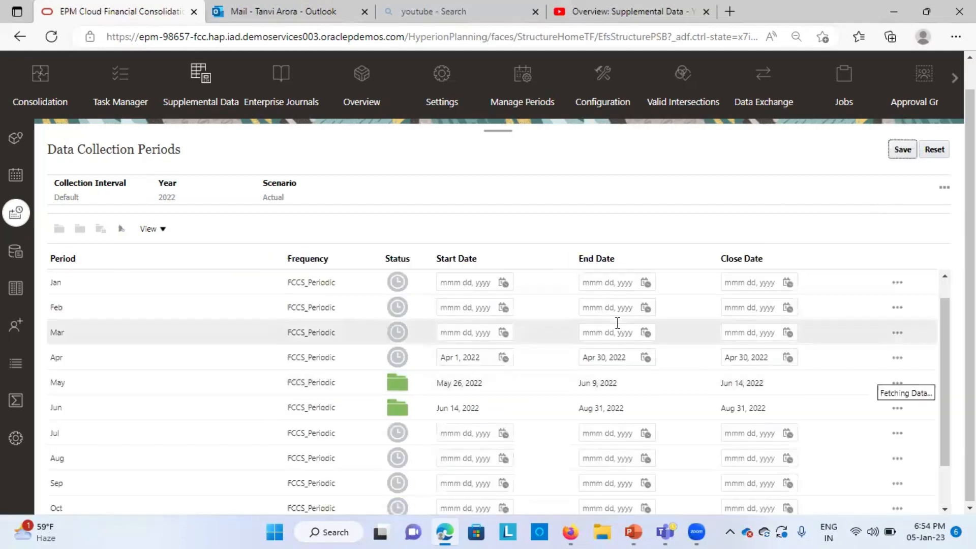
Step: Open the Apr period for data collection and save the change
{"action": "left_click", "coordinate": [896, 360]}
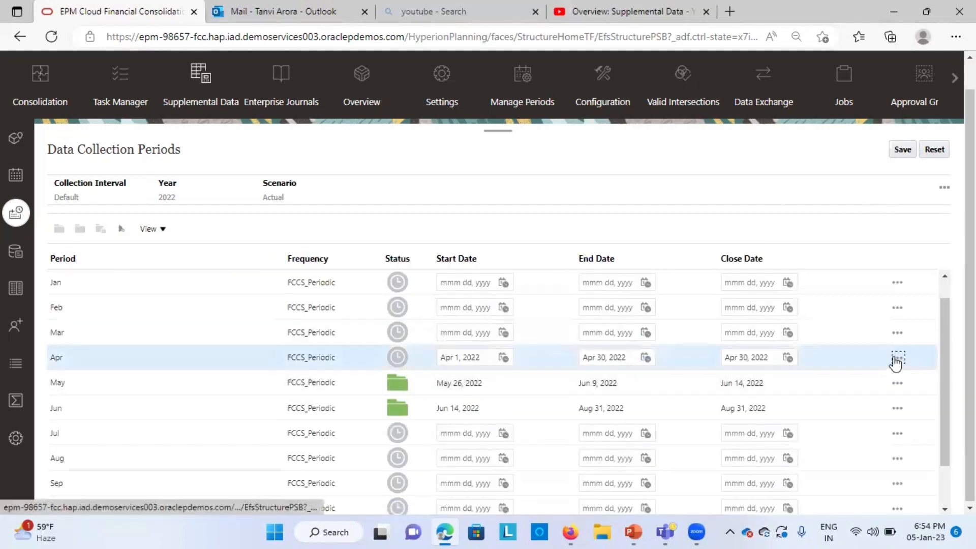
{"action": "left_click", "coordinate": [896, 360]}
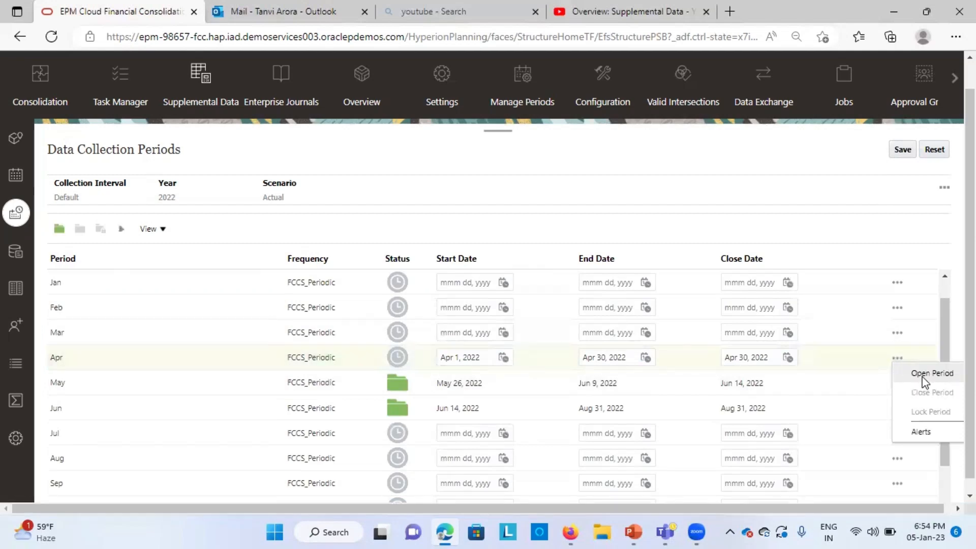
{"action": "left_click", "coordinate": [923, 376]}
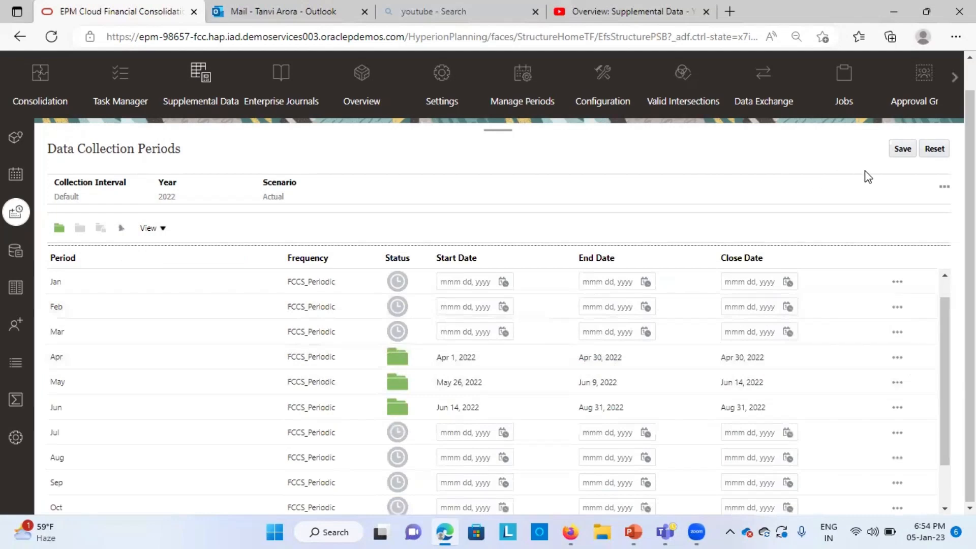
{"action": "left_click", "coordinate": [903, 149]}
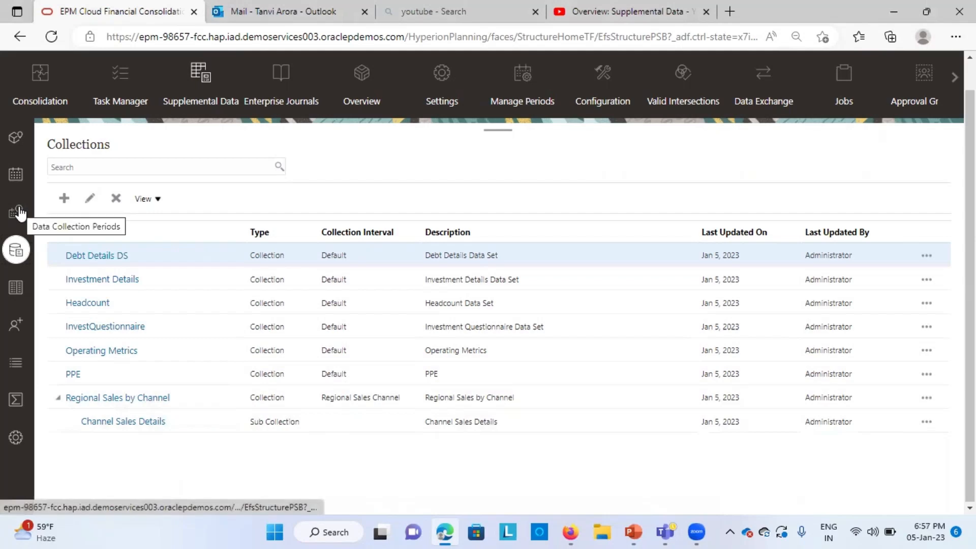
Step: Create a new collection named Salary details with the Default collection interval
{"action": "left_click", "coordinate": [65, 199]}
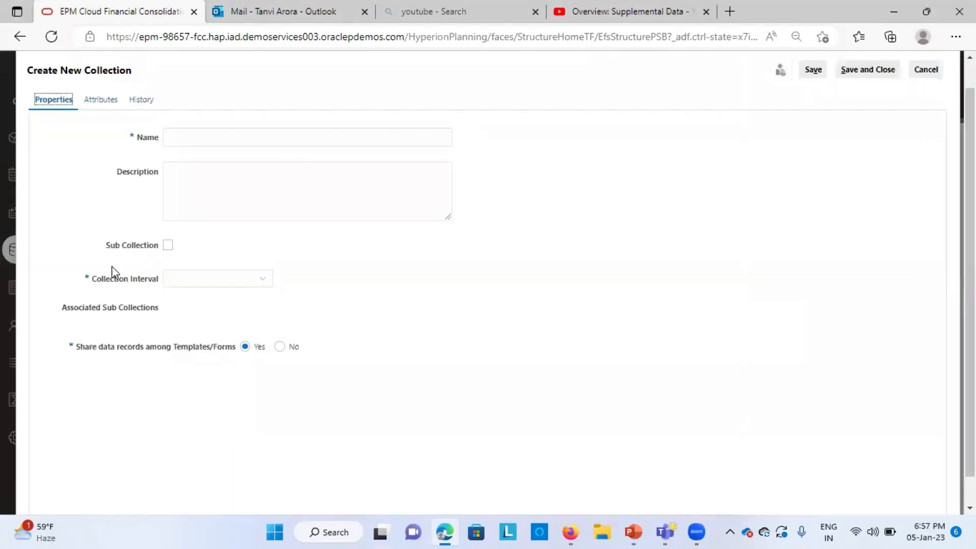
{"action": "left_click", "coordinate": [247, 134]}
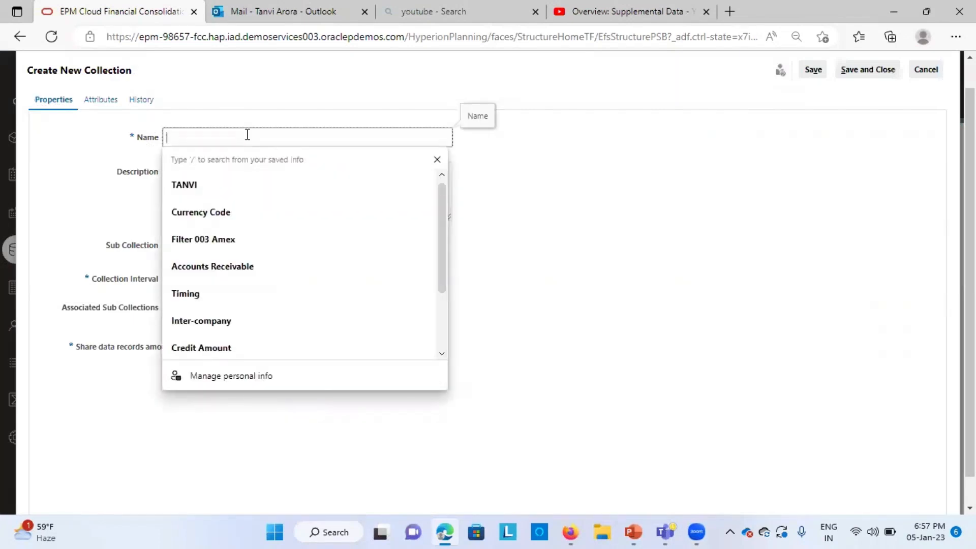
{"action": "type", "text": "Sala"}
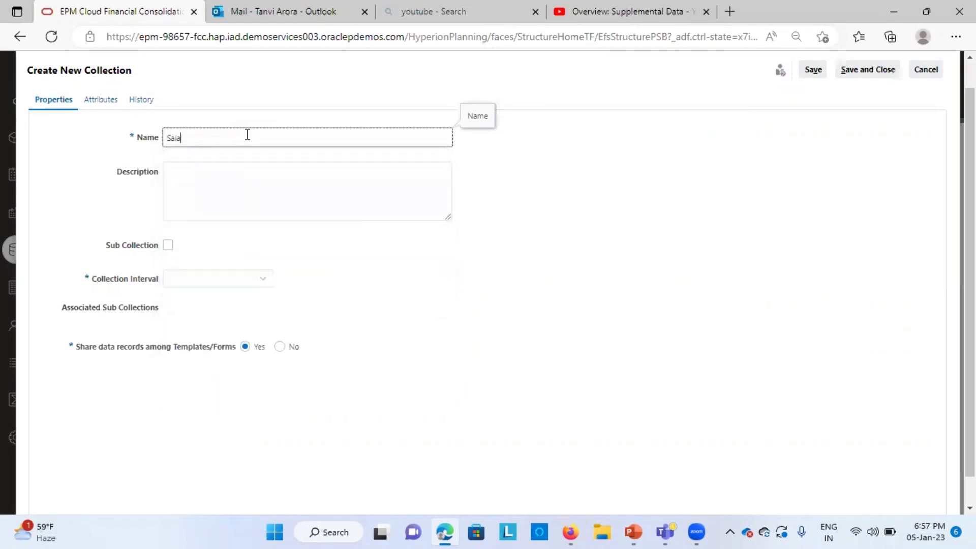
{"action": "type", "text": "ry details"}
{"action": "left_click", "coordinate": [268, 192]}
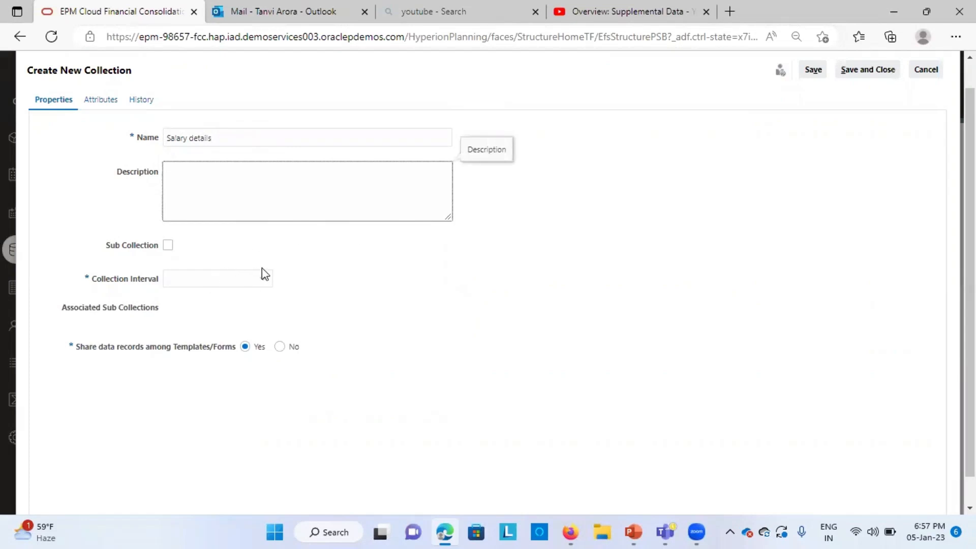
{"action": "left_click", "coordinate": [243, 82]}
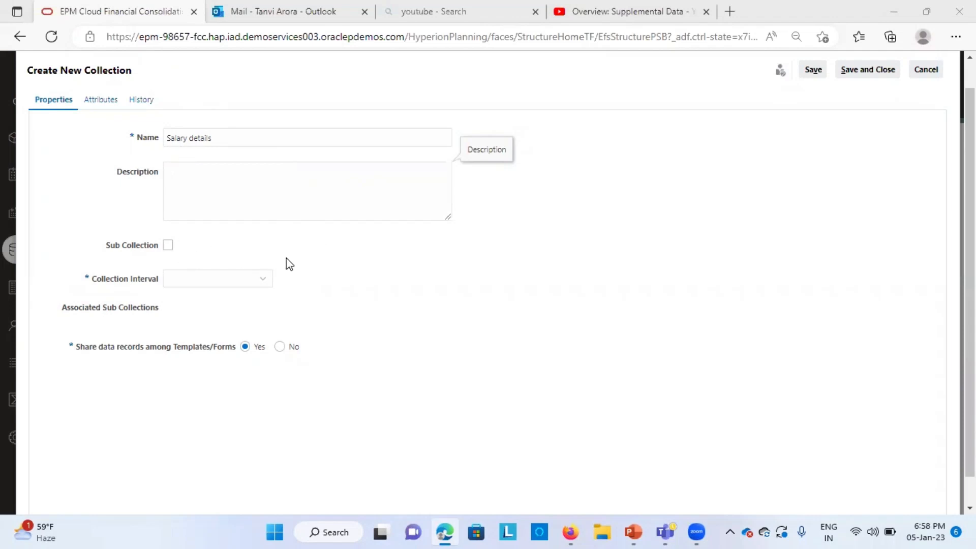
{"action": "left_click", "coordinate": [212, 282]}
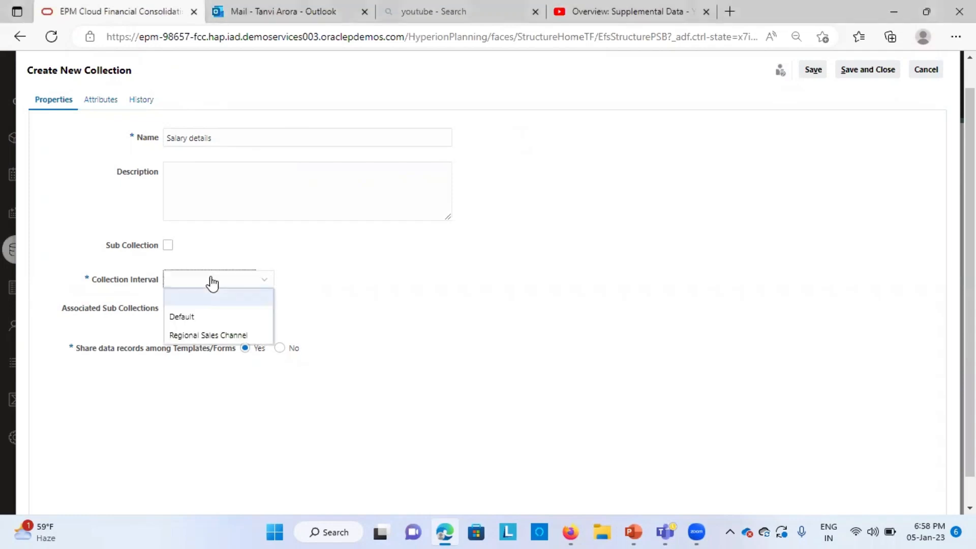
{"action": "left_click", "coordinate": [200, 315]}
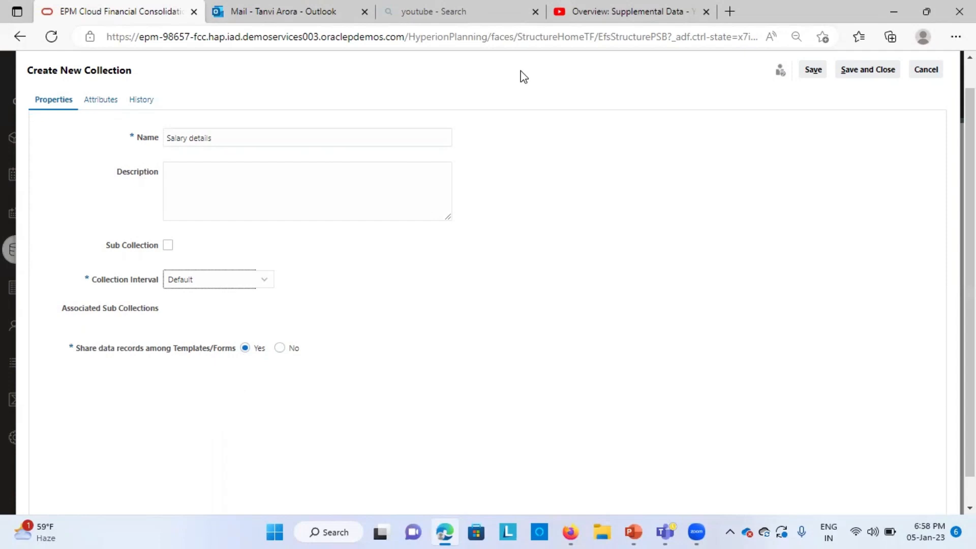
Step: Add an input attribute named Employee id with the Text data type to the collection
{"action": "left_click", "coordinate": [97, 100]}
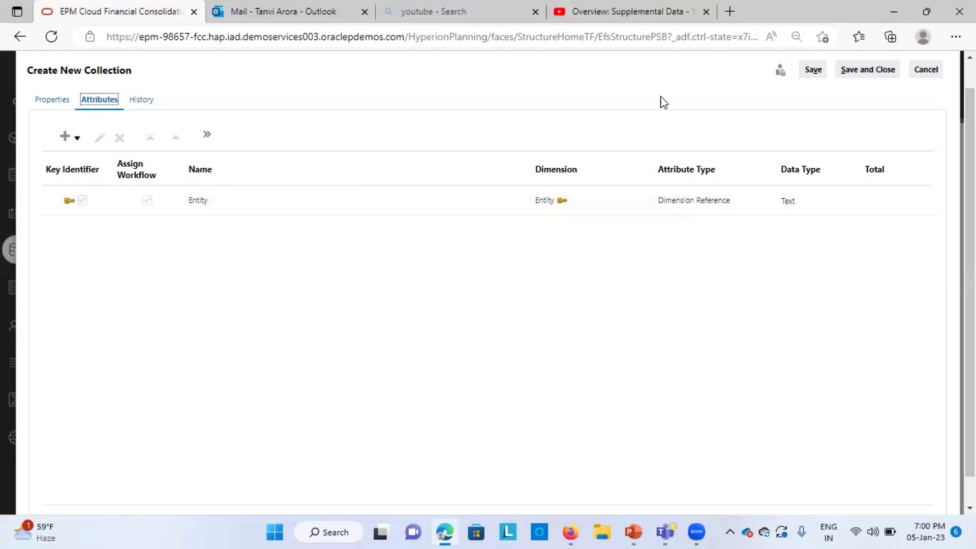
{"action": "left_click", "coordinate": [66, 145]}
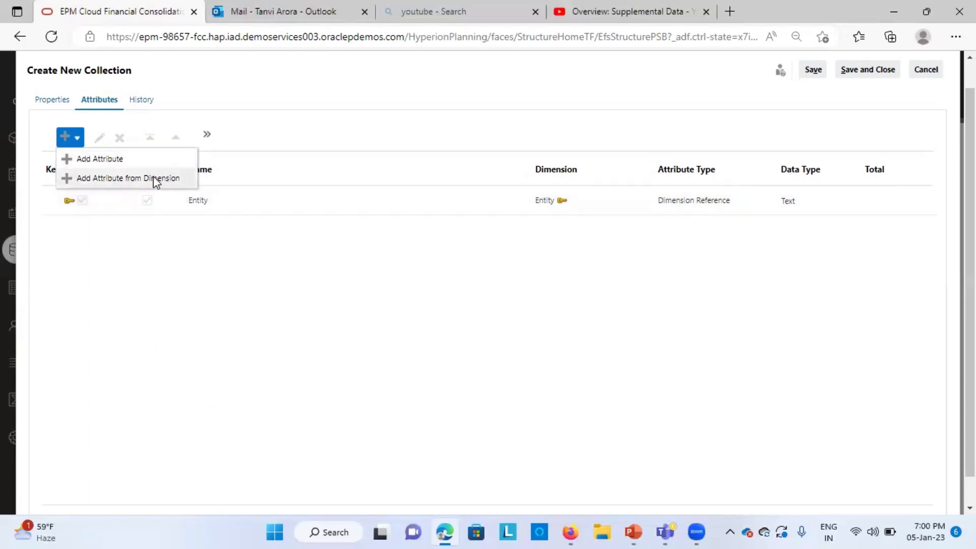
{"action": "left_click", "coordinate": [116, 159]}
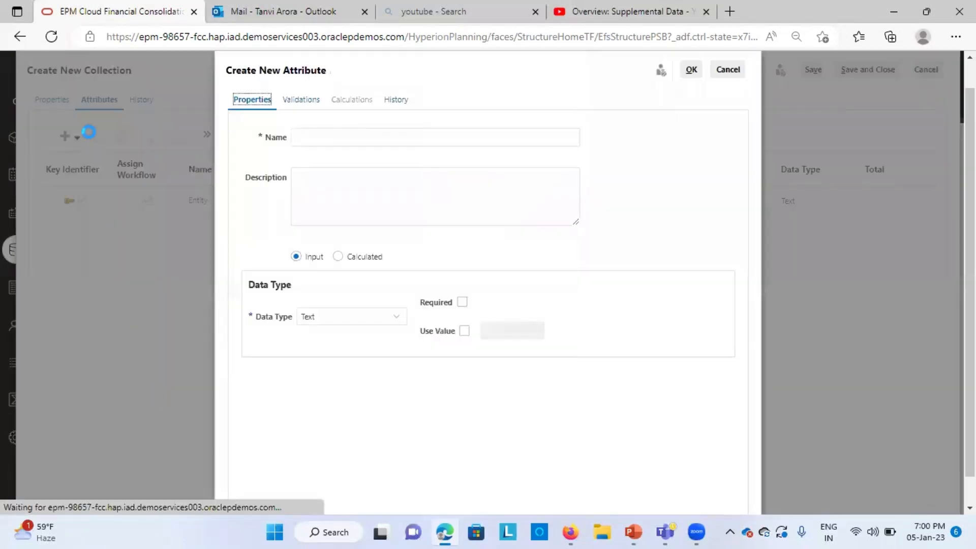
{"action": "left_click", "coordinate": [308, 136]}
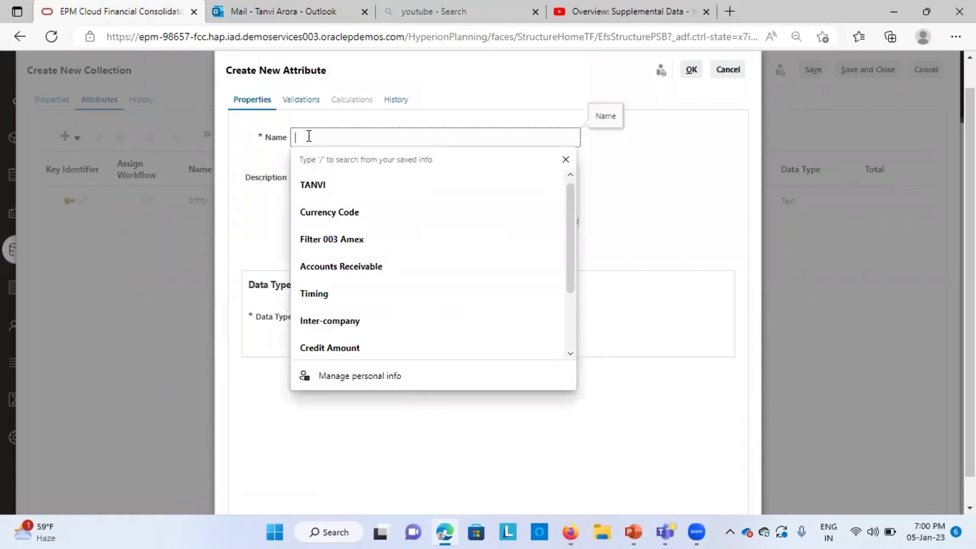
{"action": "type", "text": "Em"}
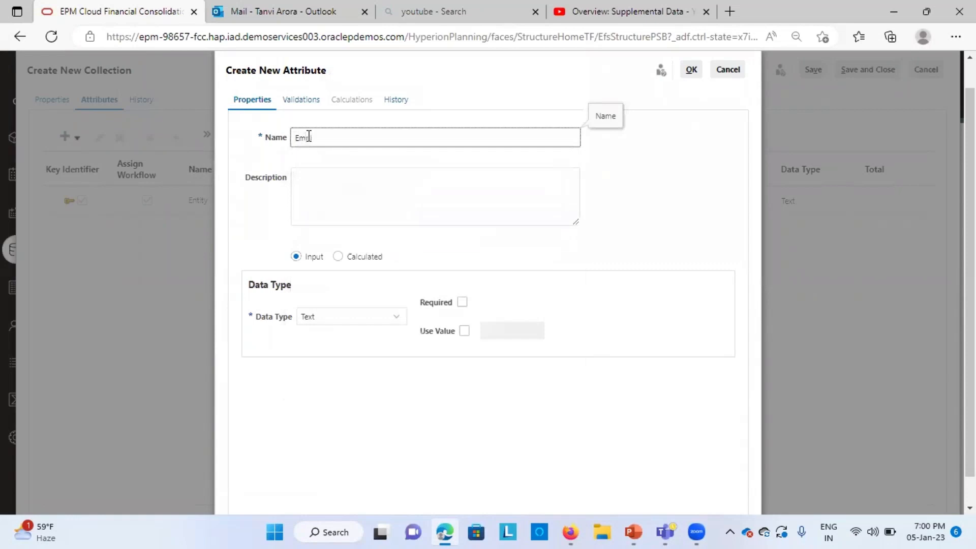
{"action": "type", "text": "ployee id"}
{"action": "left_click", "coordinate": [446, 198]}
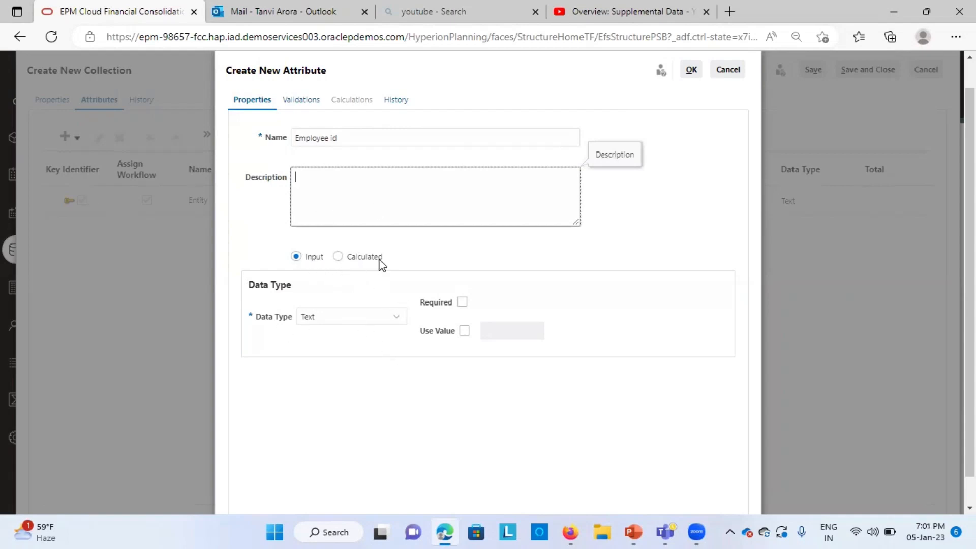
{"action": "left_click", "coordinate": [365, 322]}
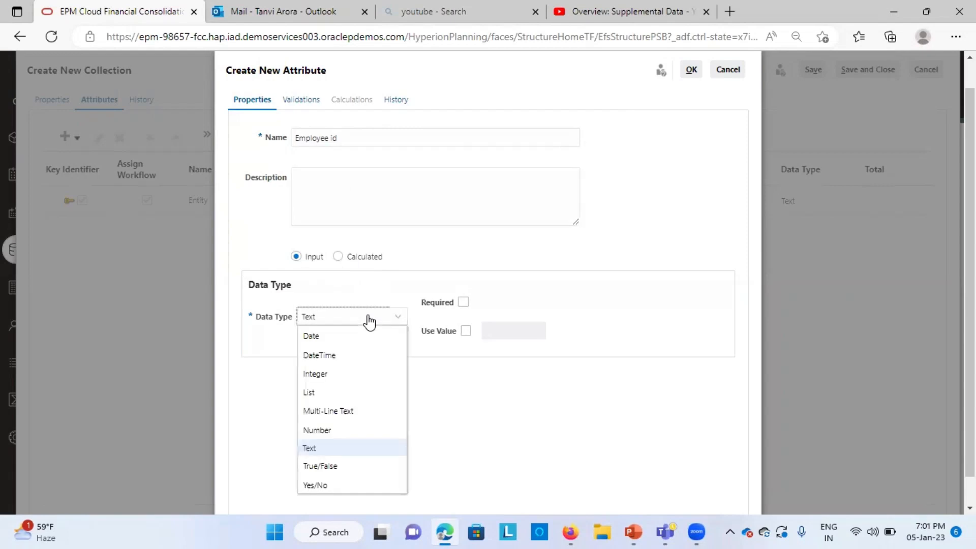
{"action": "left_click", "coordinate": [356, 454]}
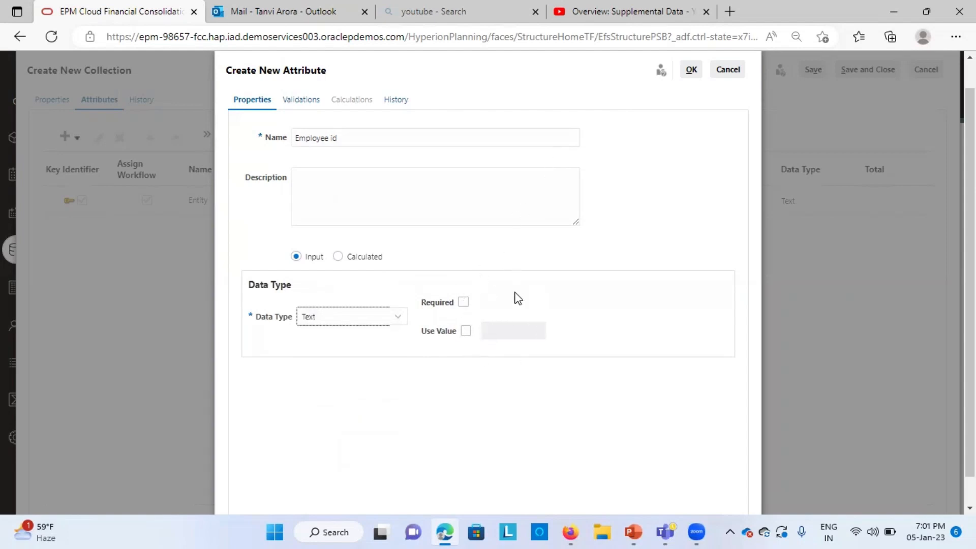
{"action": "left_click", "coordinate": [691, 69]}
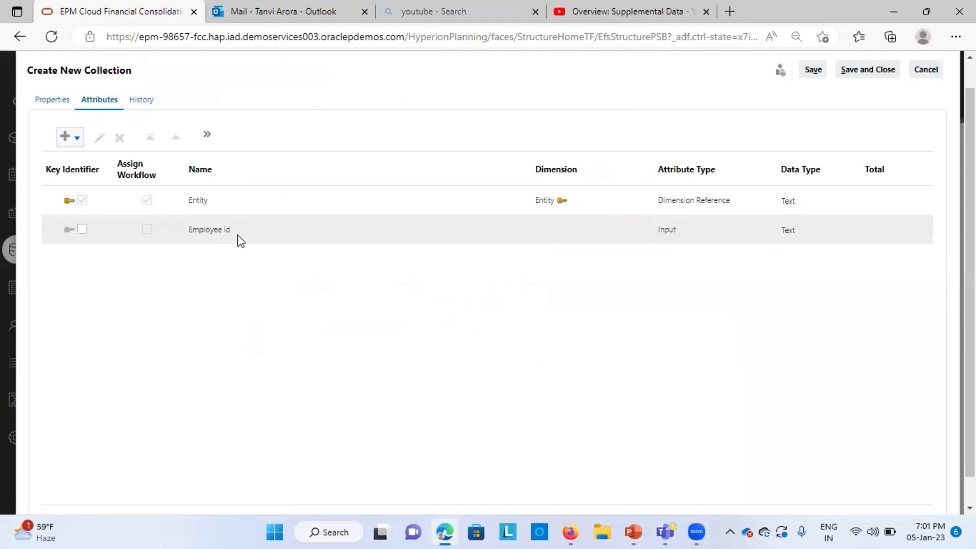
Step: Add an input attribute named Employee Name with the Text data type to the collection
{"action": "left_click", "coordinate": [66, 139]}
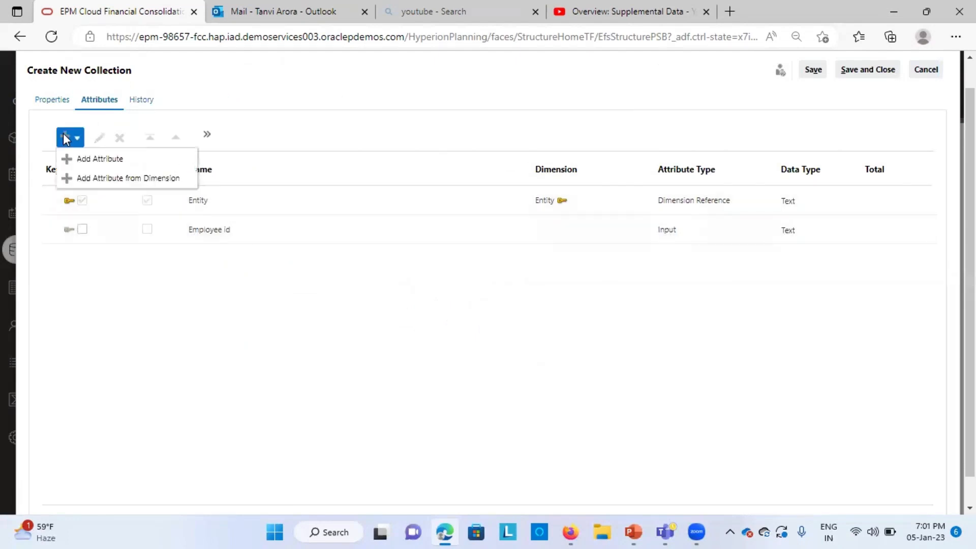
{"action": "left_click", "coordinate": [122, 159]}
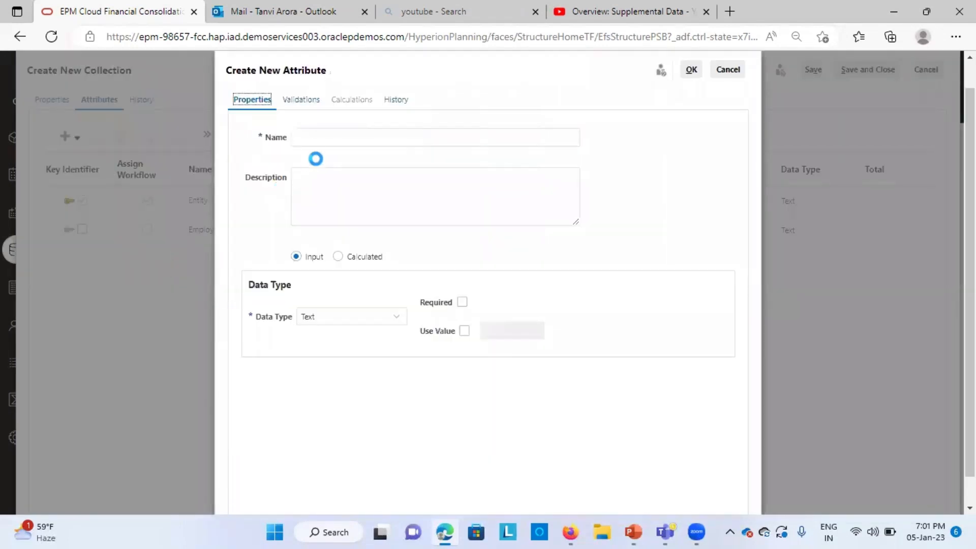
{"action": "left_click", "coordinate": [322, 136]}
{"action": "type", "text": "Employee"}
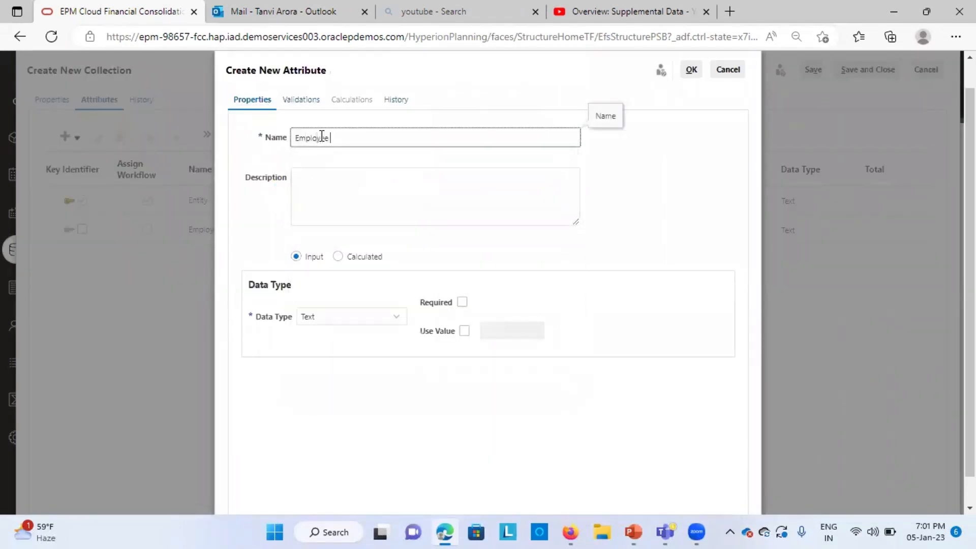
{"action": "type", "text": " Name"}
{"action": "left_click", "coordinate": [692, 70]}
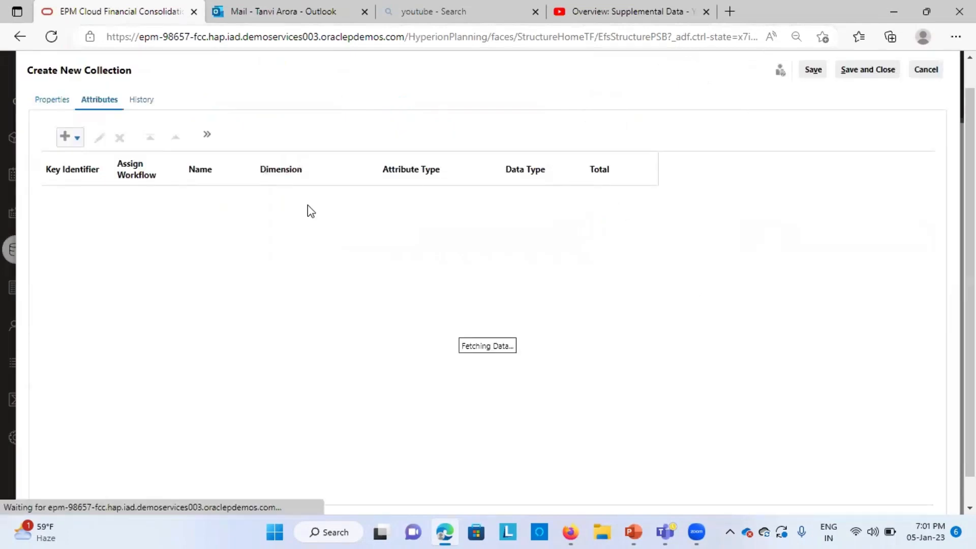
Step: Add an input attribute named Employee Designation with the Text data type to the collection
{"action": "left_click", "coordinate": [70, 137]}
{"action": "left_click", "coordinate": [96, 159]}
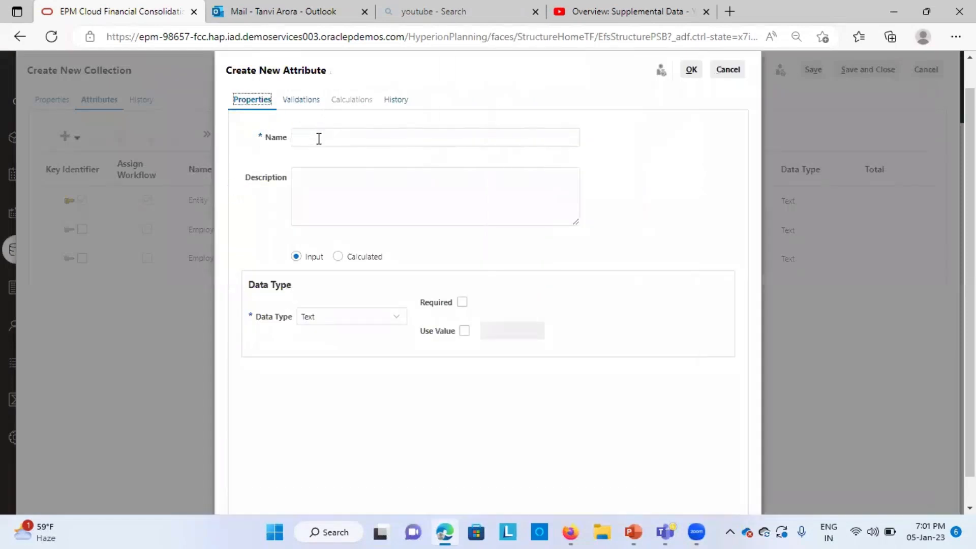
{"action": "left_click", "coordinate": [319, 138]}
{"action": "type", "text": "Employe"}
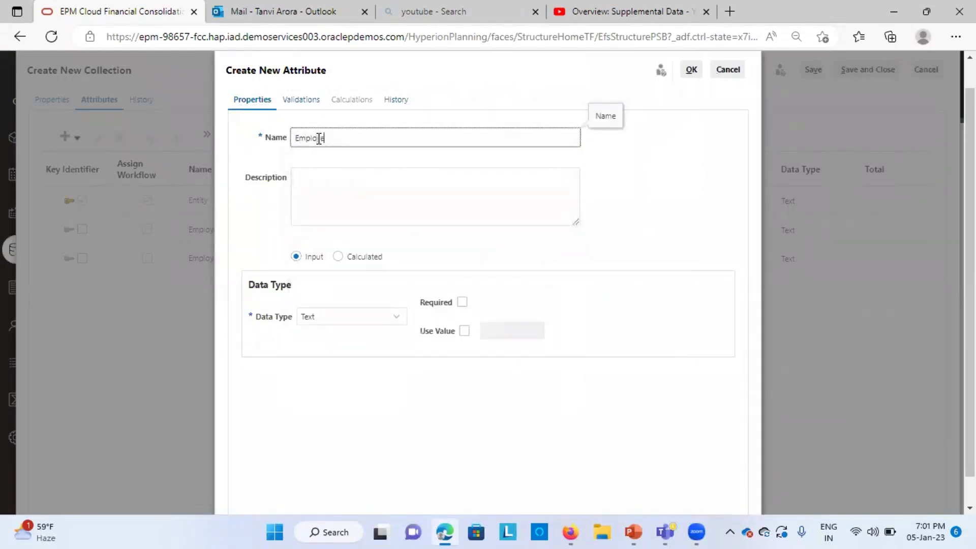
{"action": "type", "text": "e Designation"}
{"action": "key", "text": "BackSpace"}
{"action": "key", "text": "BackSpace"}
{"action": "key", "text": "BackSpace"}
{"action": "left_click", "coordinate": [690, 72]}
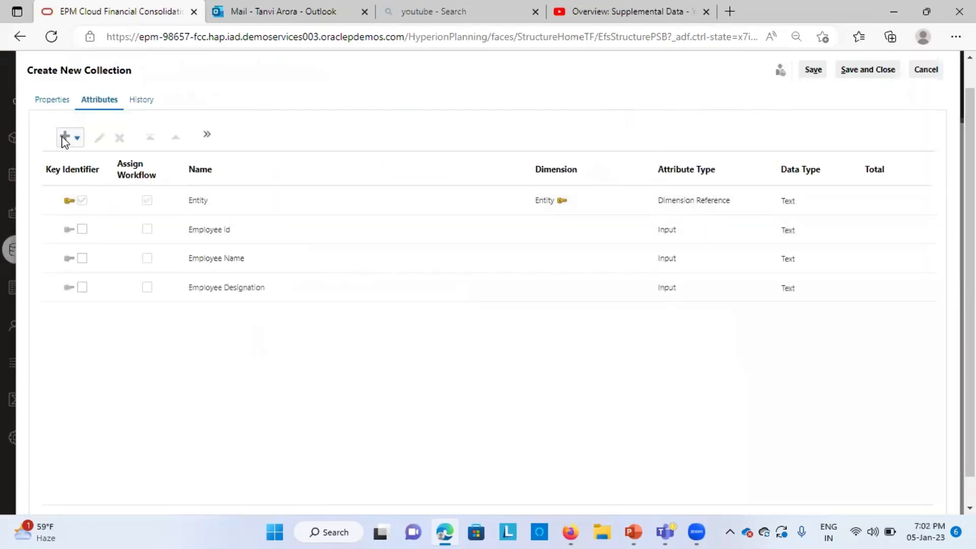
Step: Add an input attribute named Employee Grade with the Text data type to the collection
{"action": "left_click", "coordinate": [63, 137]}
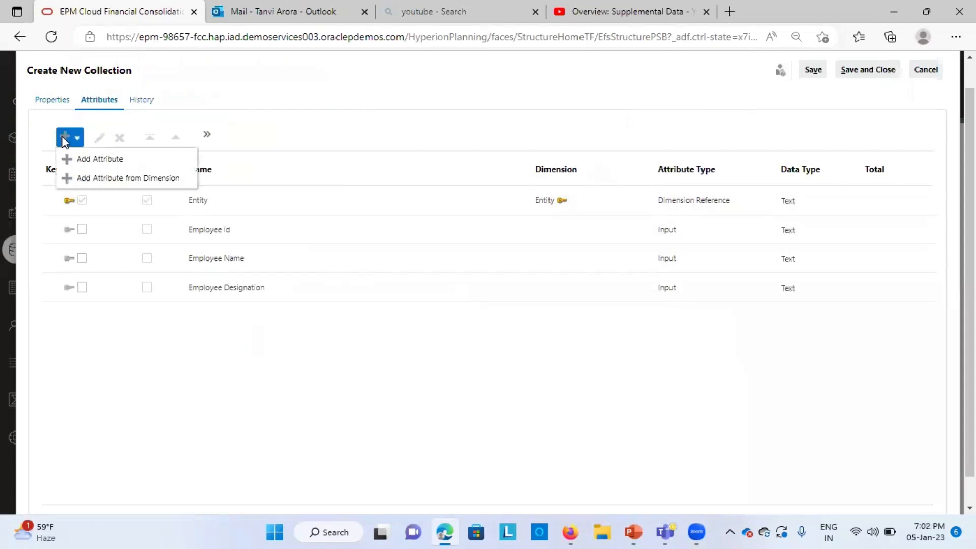
{"action": "left_click", "coordinate": [104, 159]}
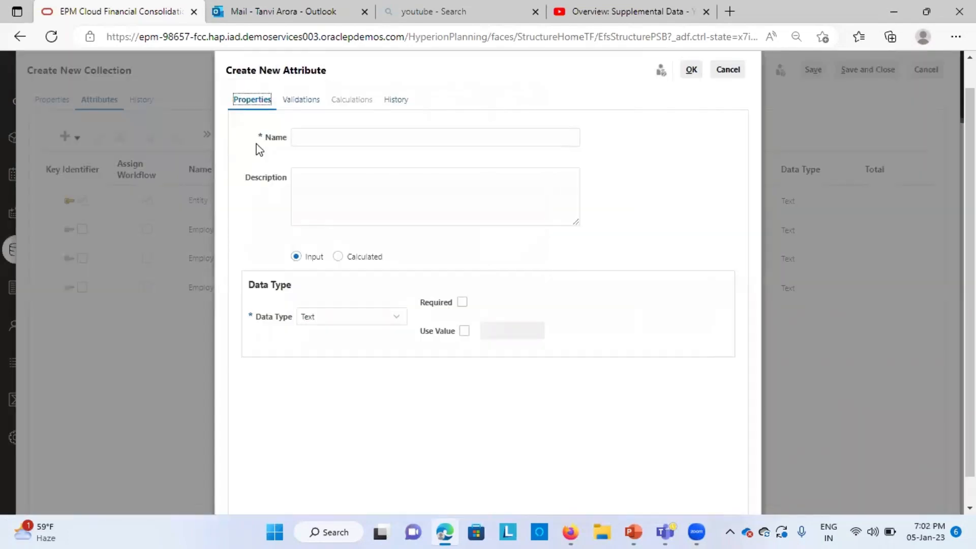
{"action": "left_click", "coordinate": [340, 137]}
{"action": "type", "text": "E"}
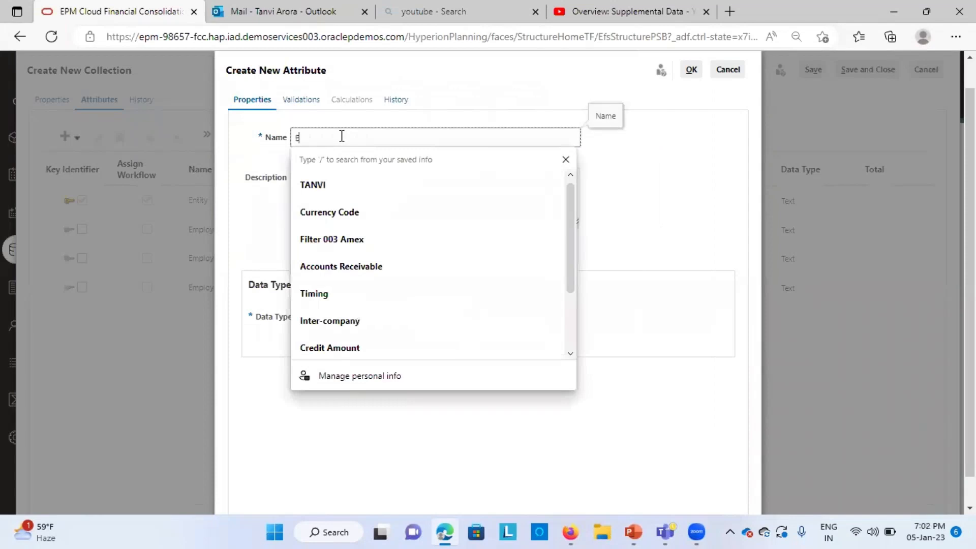
{"action": "type", "text": "mployee"}
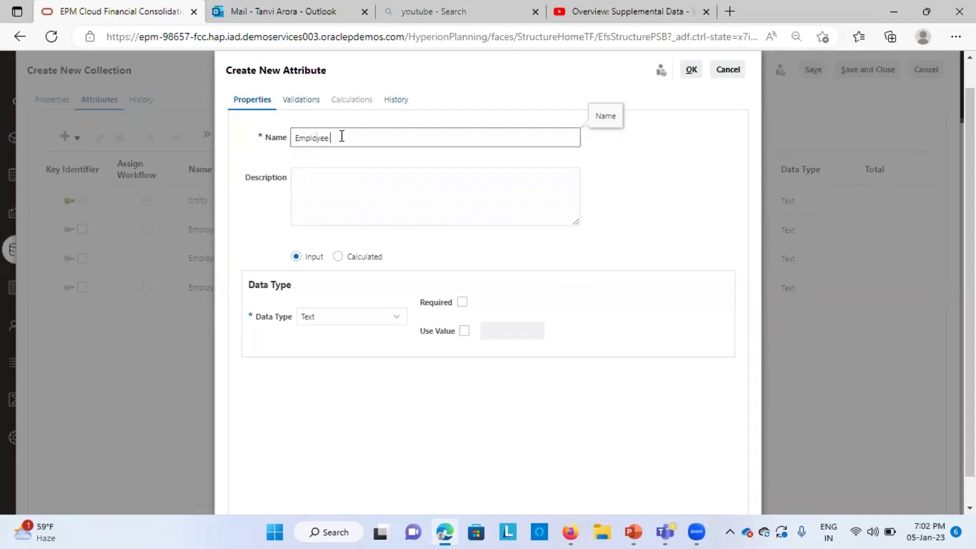
{"action": "type", "text": "Grade"}
{"action": "left_click", "coordinate": [375, 318]}
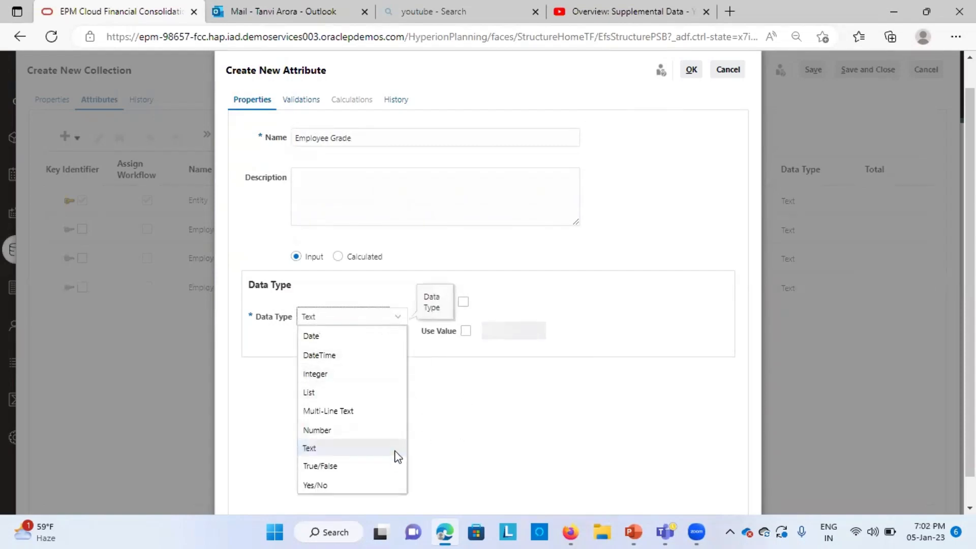
{"action": "left_click", "coordinate": [443, 462]}
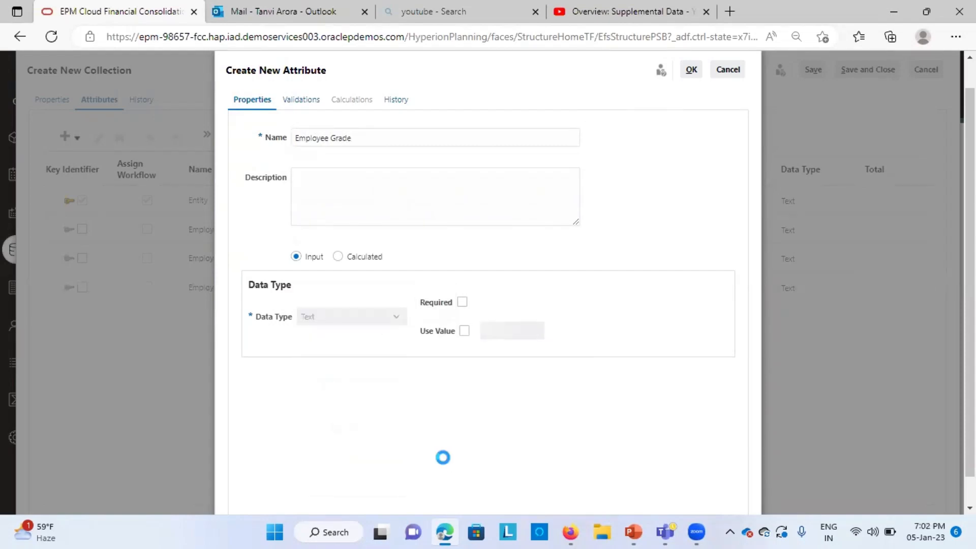
{"action": "left_click", "coordinate": [691, 69]}
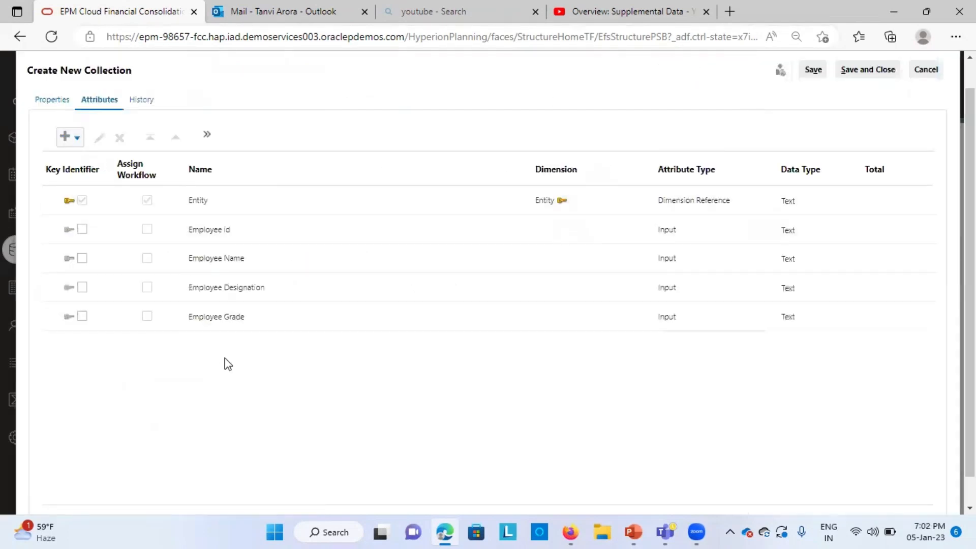
Step: Start a new attribute named Employee Type and set its data type to List
{"action": "left_click", "coordinate": [65, 137]}
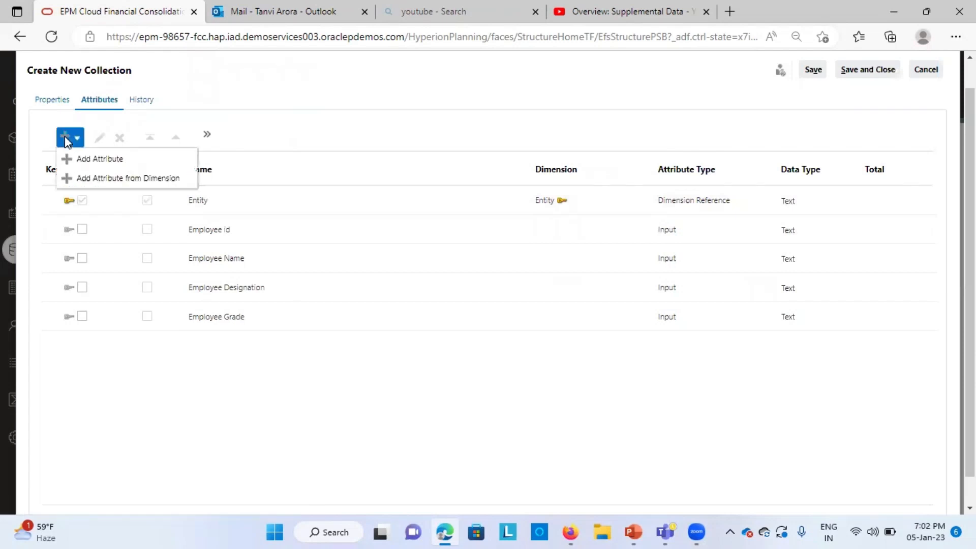
{"action": "left_click", "coordinate": [89, 157]}
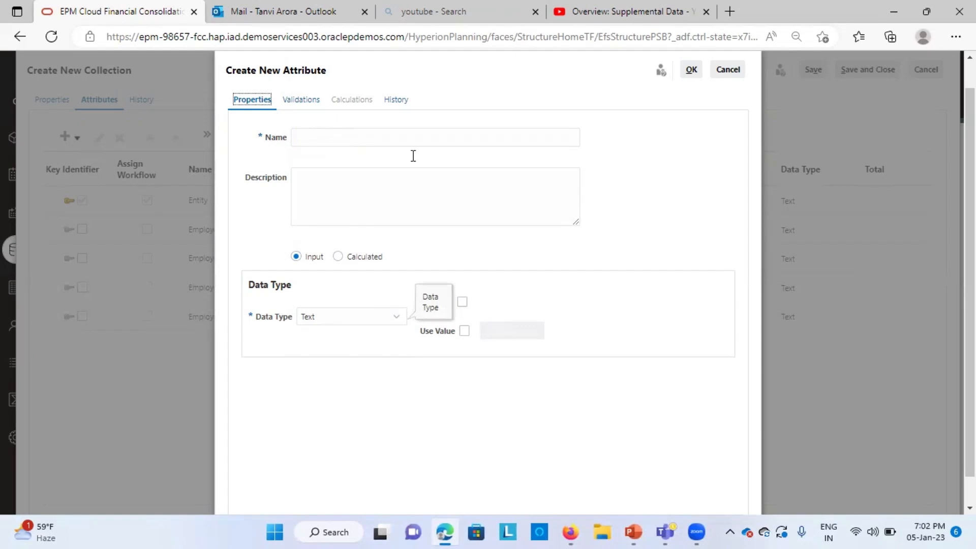
{"action": "left_click", "coordinate": [454, 339]}
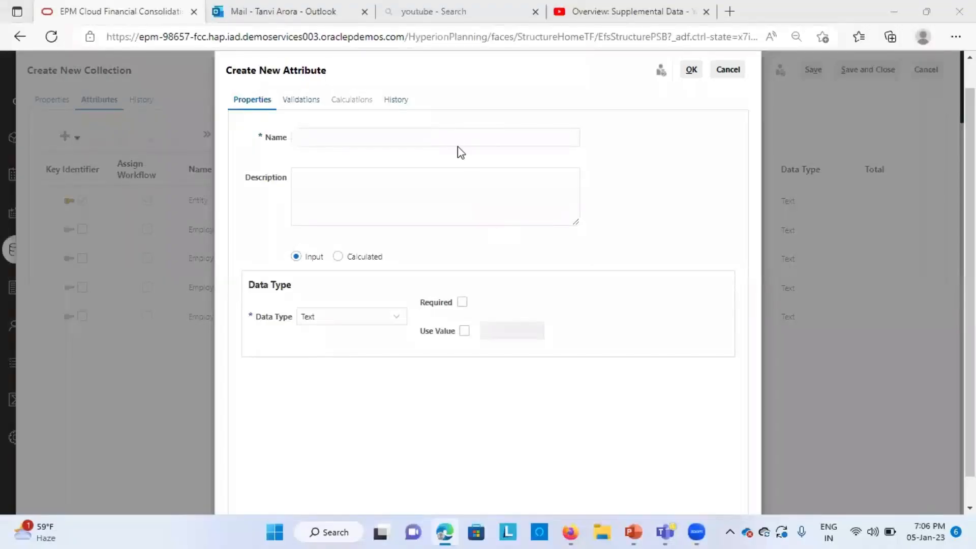
{"action": "left_click", "coordinate": [453, 139]}
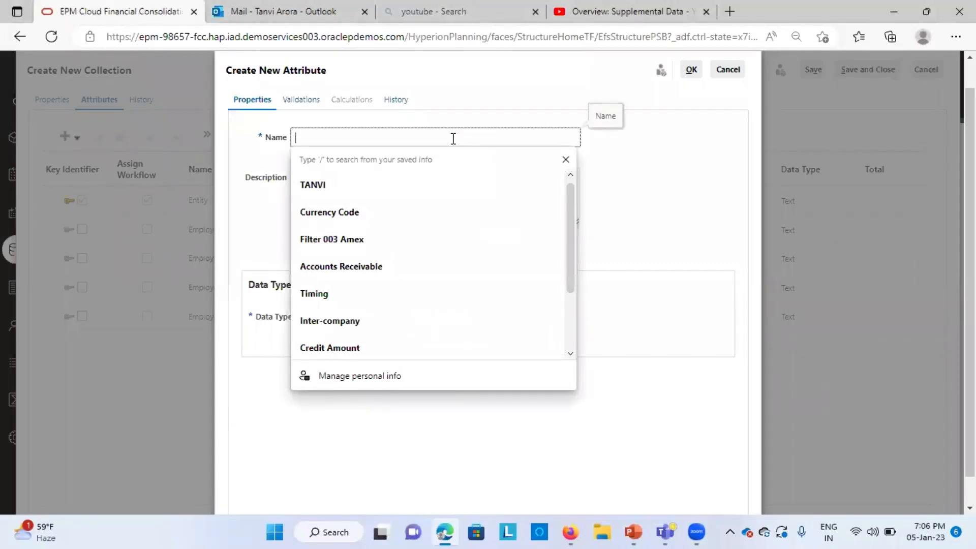
{"action": "type", "text": "E"}
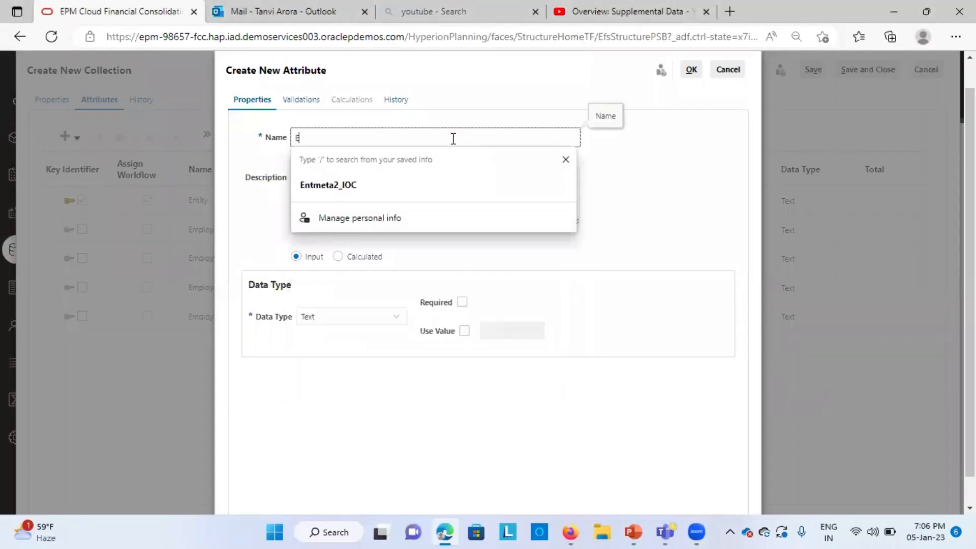
{"action": "type", "text": "mplyoo"}
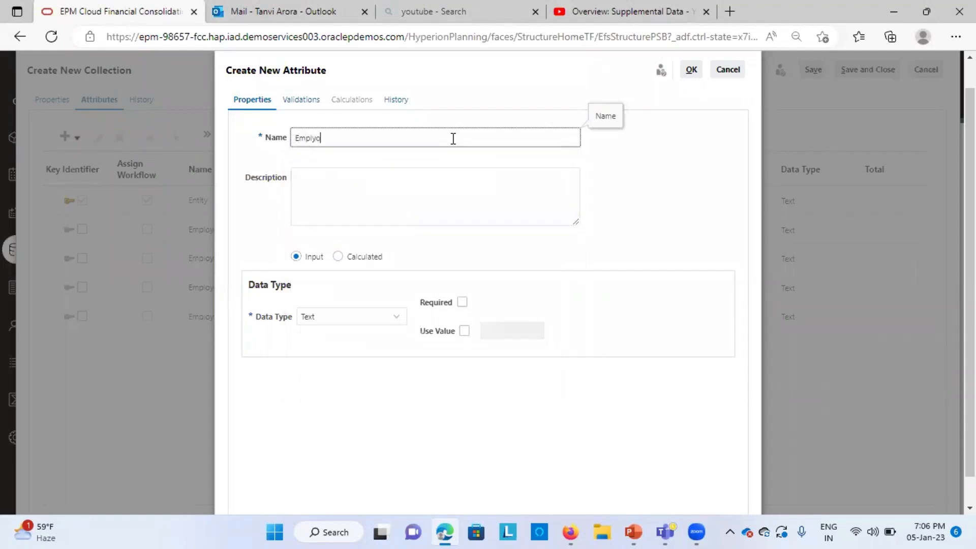
{"action": "key", "text": "BackSpace"}
{"action": "key", "text": "BackSpace"}
{"action": "left_click", "coordinate": [344, 320]}
{"action": "left_click", "coordinate": [336, 395]}
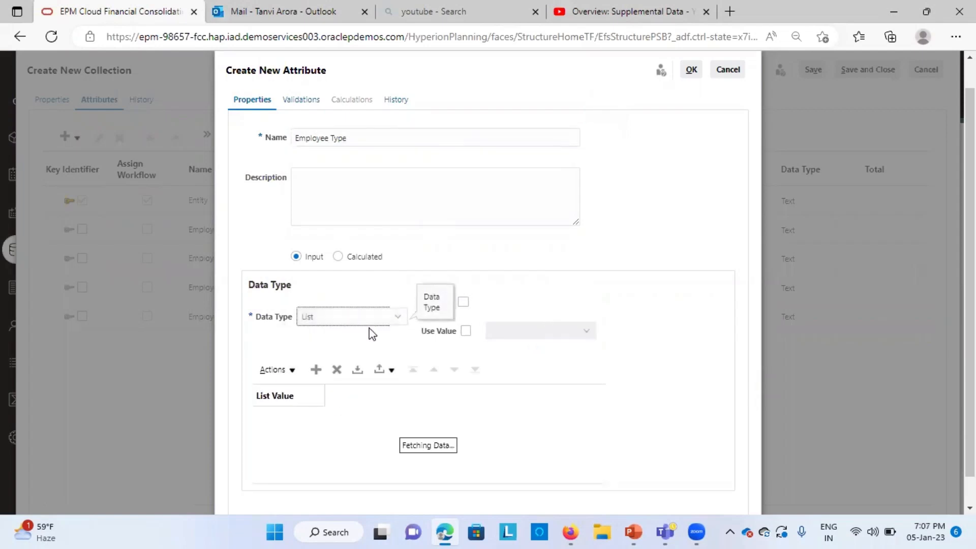
Step: Add the list values Permanent, Contract Basis and Temporary to Employee Type and confirm the attribute
{"action": "left_click", "coordinate": [315, 371]}
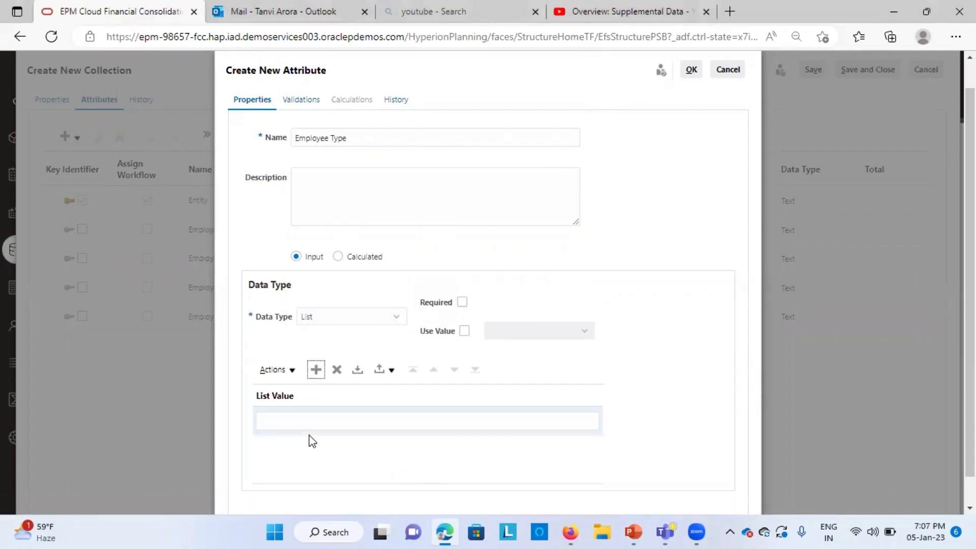
{"action": "left_click", "coordinate": [308, 421]}
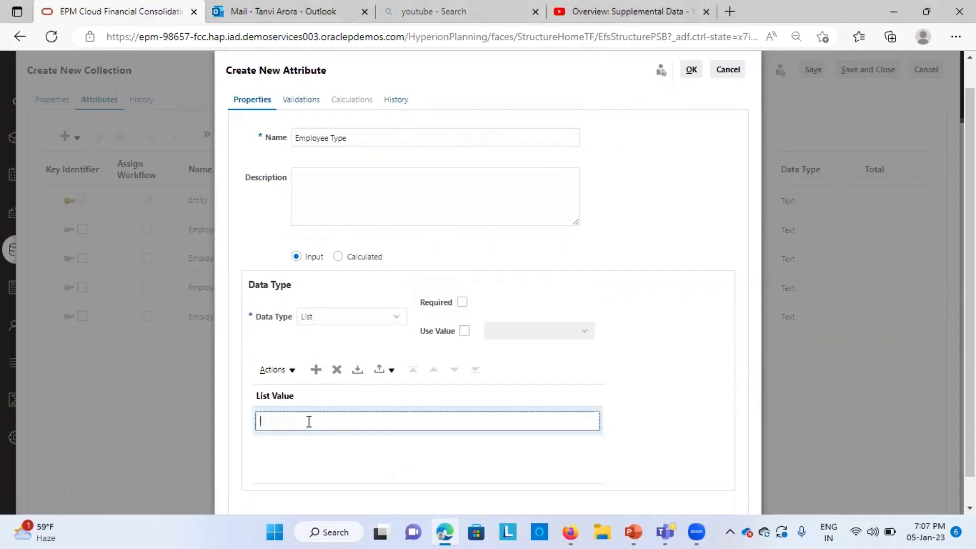
{"action": "type", "text": "Permanent"}
{"action": "left_click", "coordinate": [315, 372]}
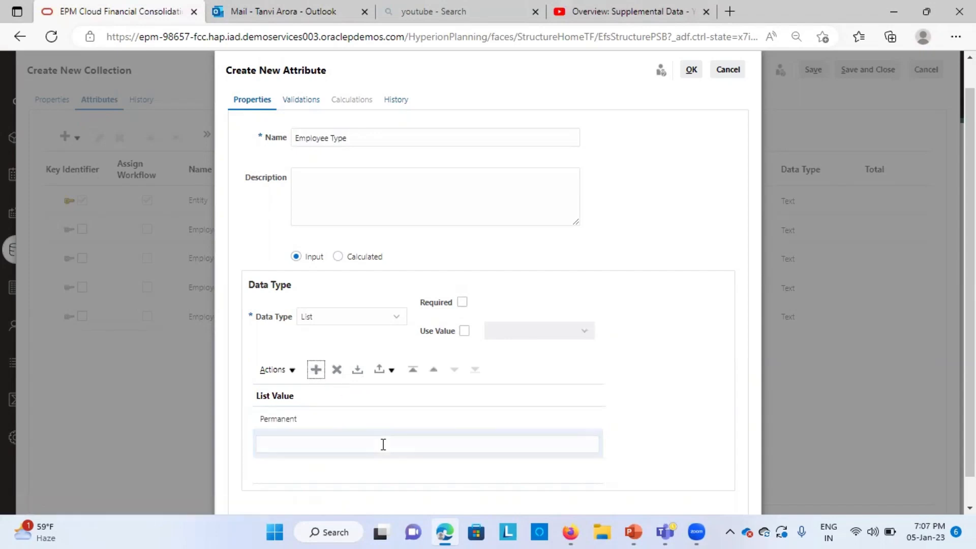
{"action": "left_click", "coordinate": [302, 443]}
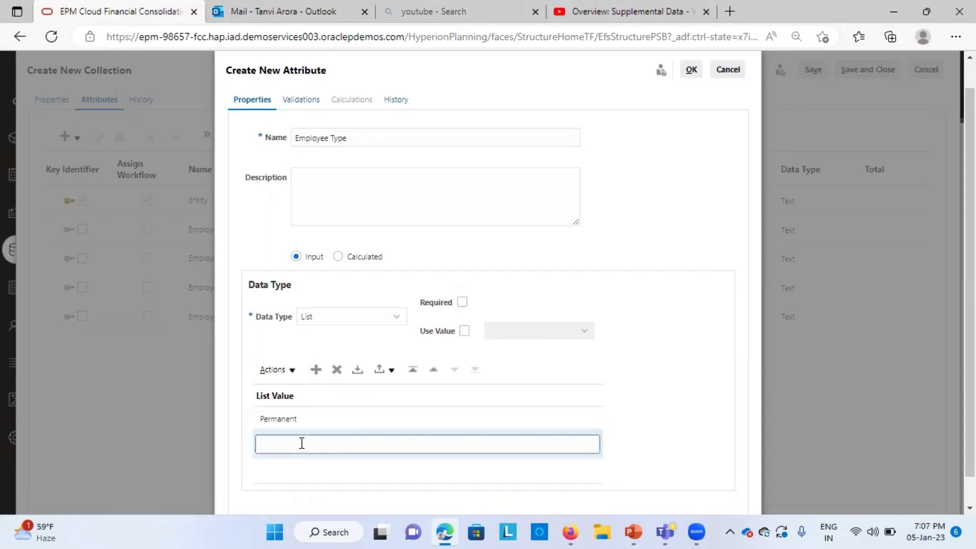
{"action": "type", "text": "Contract Basis"}
{"action": "left_click", "coordinate": [316, 370]}
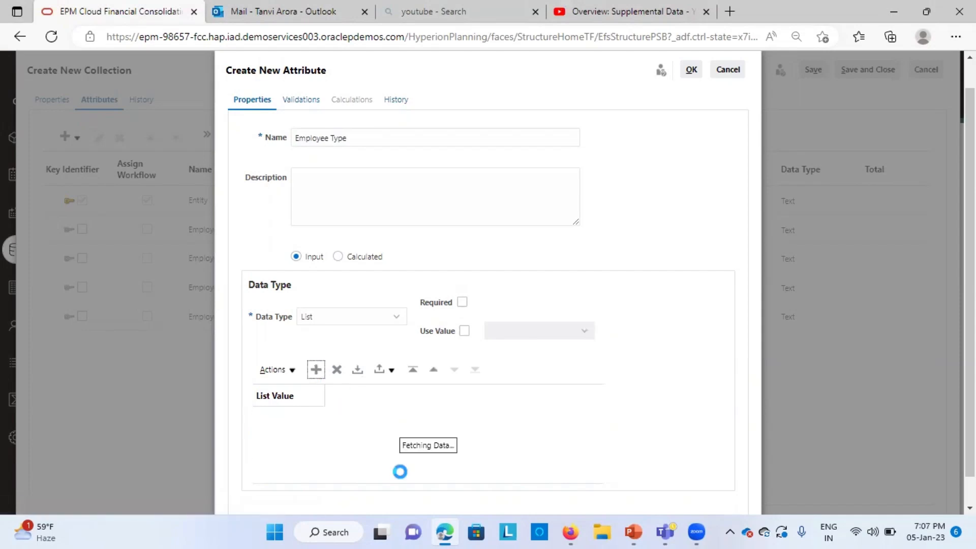
{"action": "left_click", "coordinate": [295, 466]}
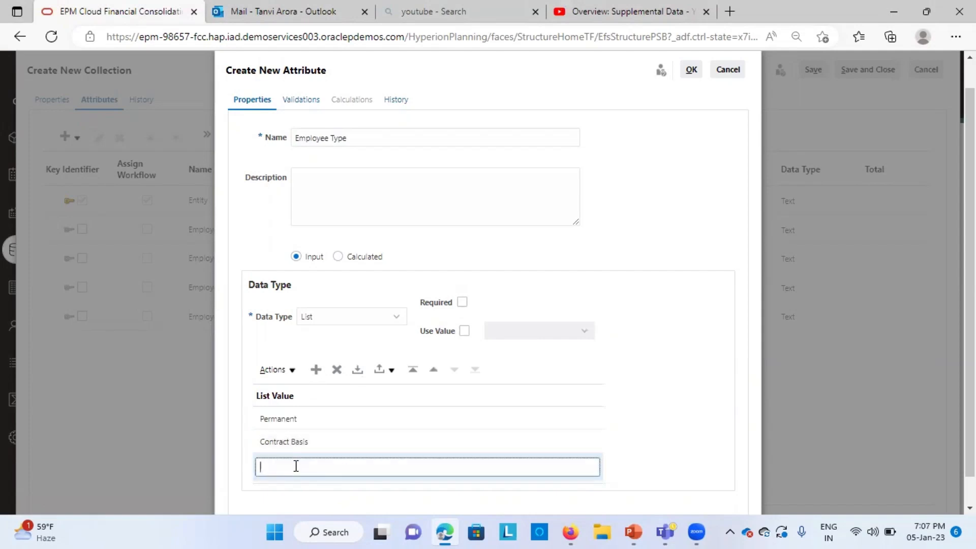
{"action": "type", "text": "Temporary"}
{"action": "left_click", "coordinate": [643, 457]}
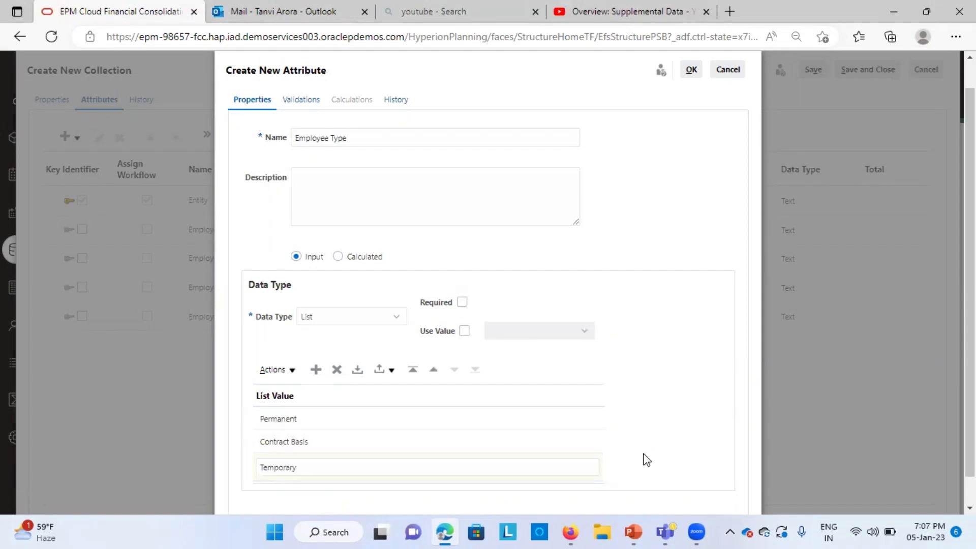
{"action": "left_click", "coordinate": [690, 71]}
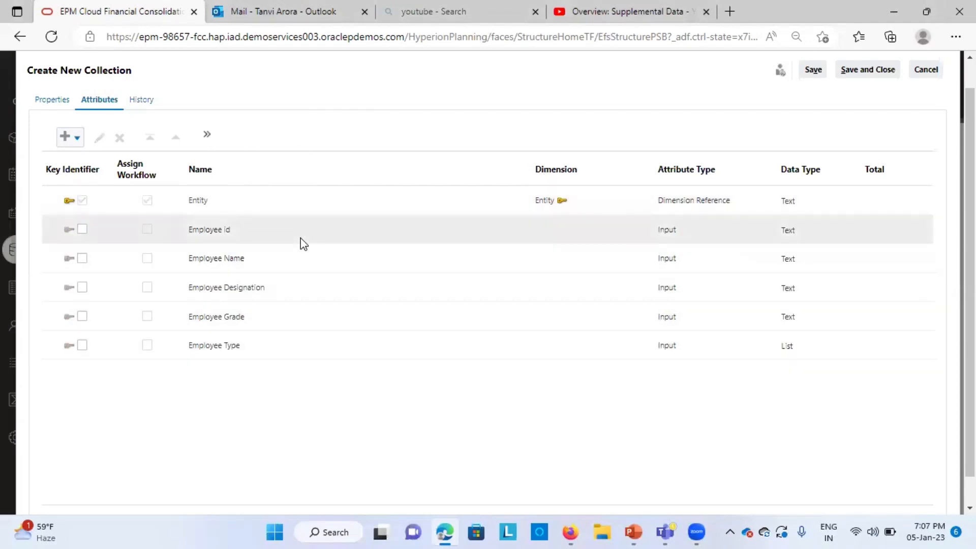
Step: Start a new input attribute named Allowances/Perks and set its data type to Number
{"action": "left_click", "coordinate": [66, 138]}
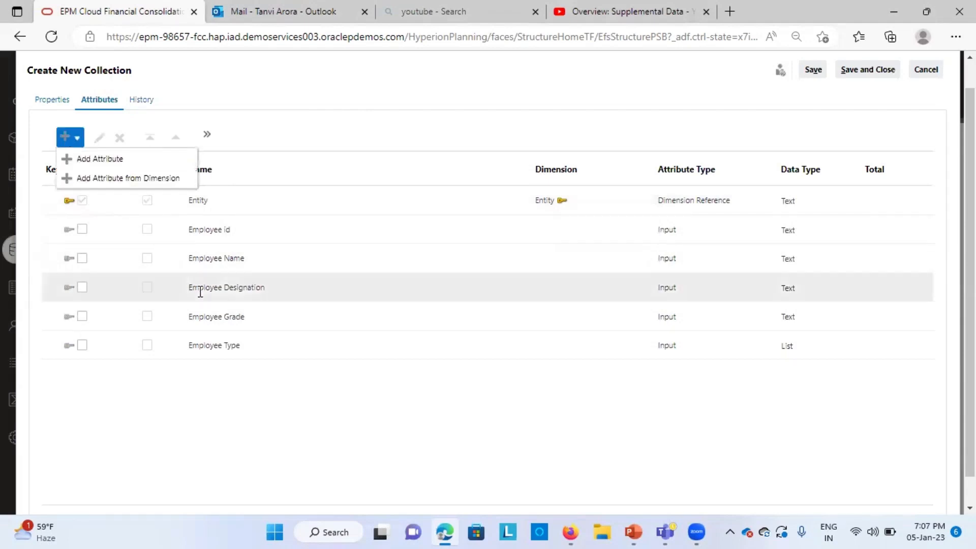
{"action": "left_click", "coordinate": [97, 160]}
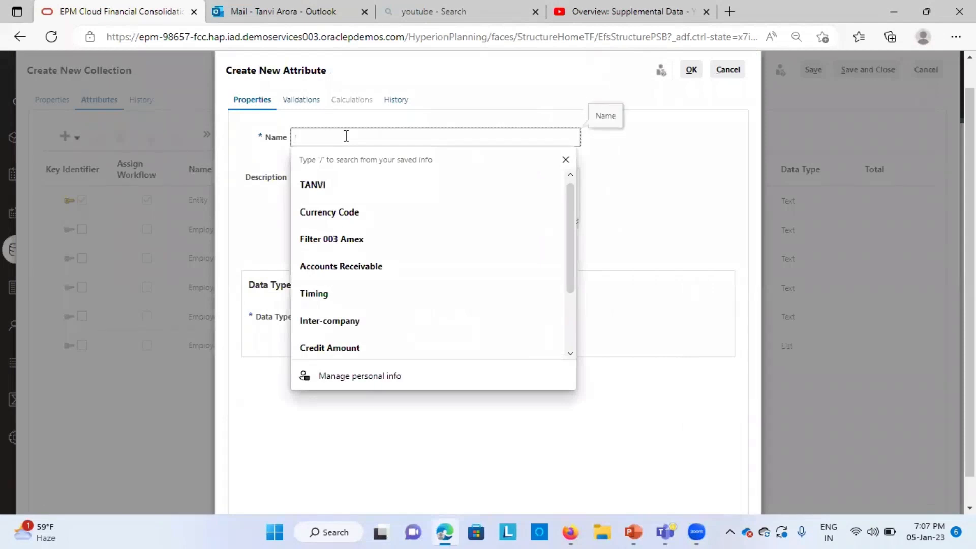
{"action": "type", "text": "Allowances/Perks"}
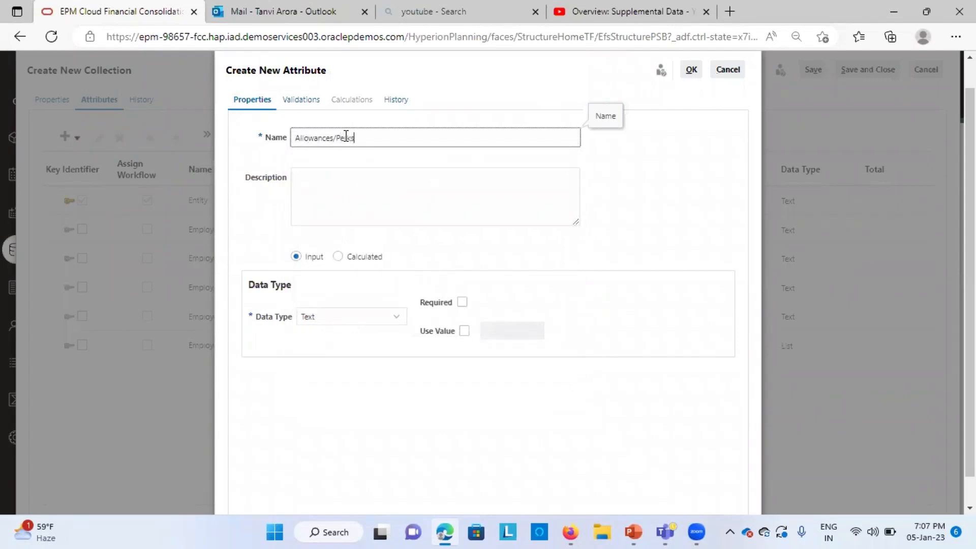
{"action": "left_click", "coordinate": [346, 318]}
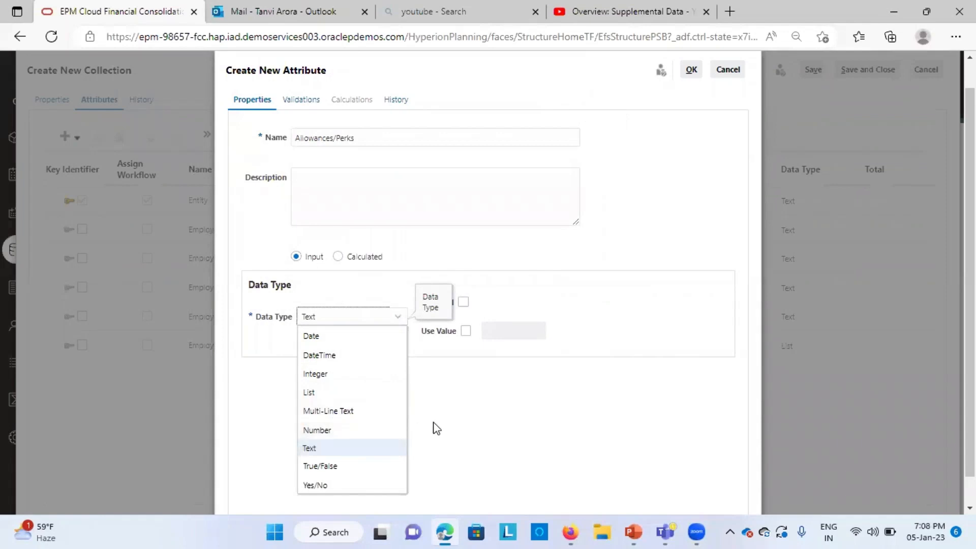
{"action": "left_click", "coordinate": [382, 429]}
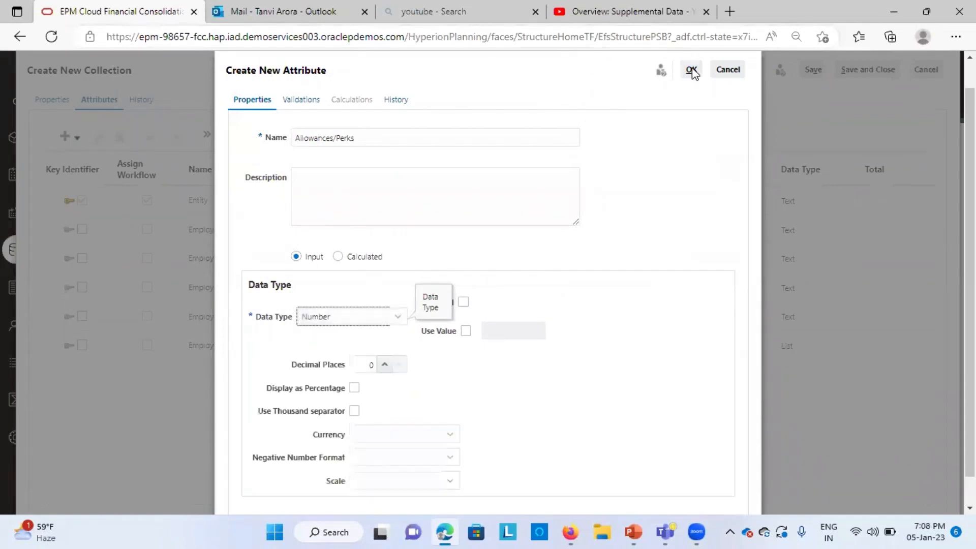
Step: Set the Allowances/Perks currency to USD and enable the thousand separator
{"action": "scroll", "coordinate": [541, 356], "scroll_direction": "down", "scroll_amount": 2}
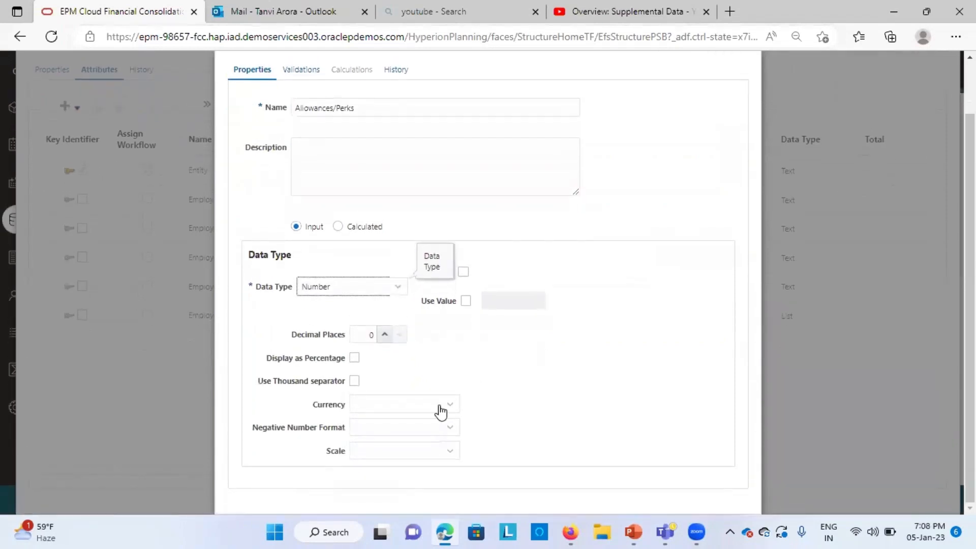
{"action": "left_click", "coordinate": [422, 407]}
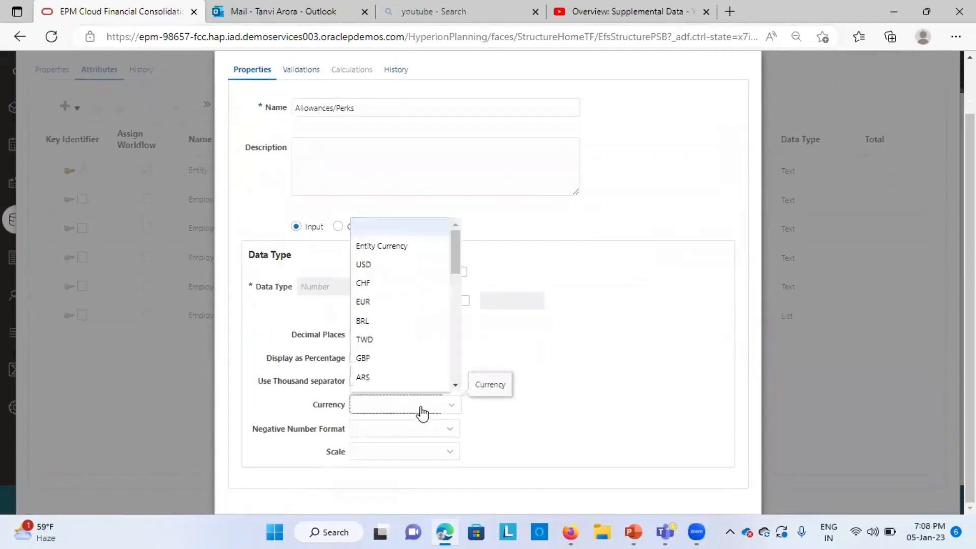
{"action": "left_click", "coordinate": [379, 264]}
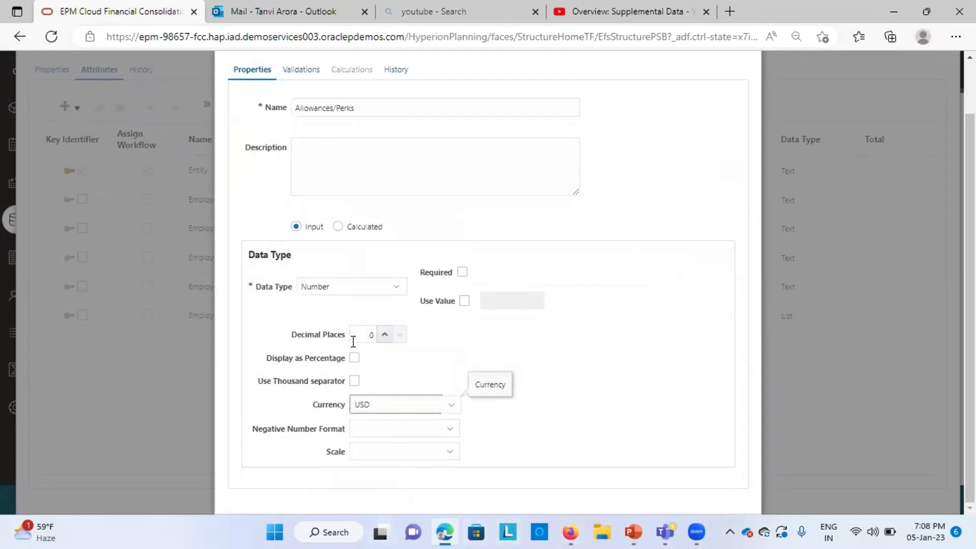
{"action": "left_click", "coordinate": [354, 381]}
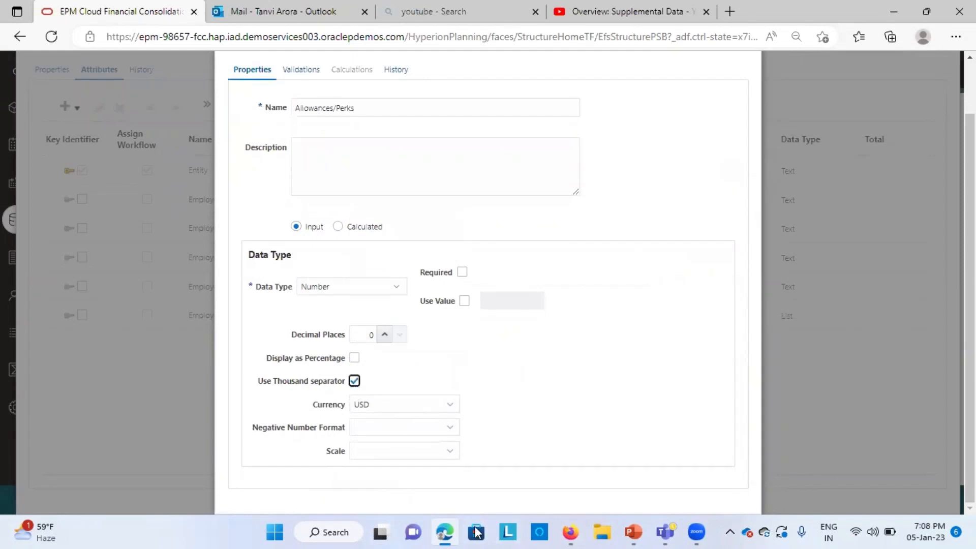
Step: Set the negative number format to -123 and the scale to 1000, then confirm the Allowances/Perks attribute
{"action": "left_click", "coordinate": [413, 433]}
{"action": "left_click", "coordinate": [401, 464]}
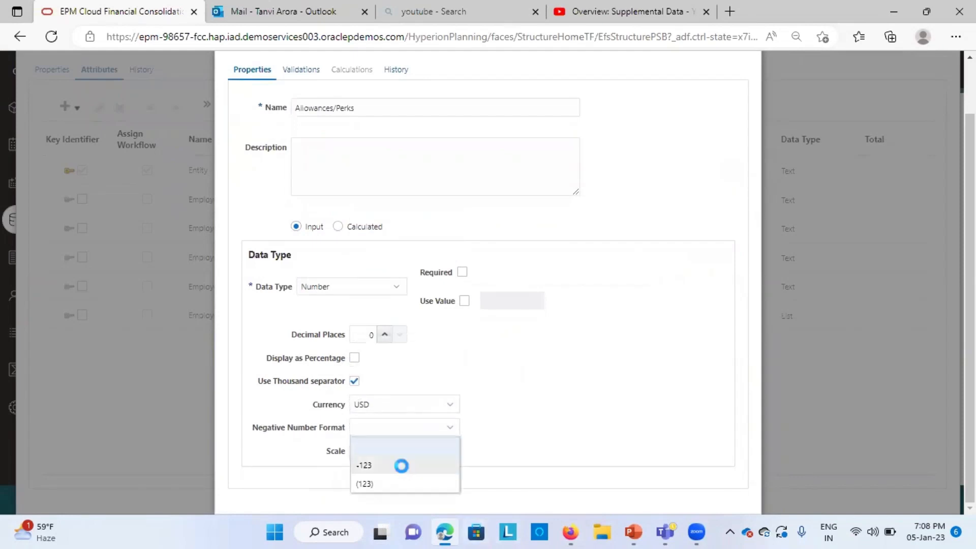
{"action": "left_click", "coordinate": [413, 463]}
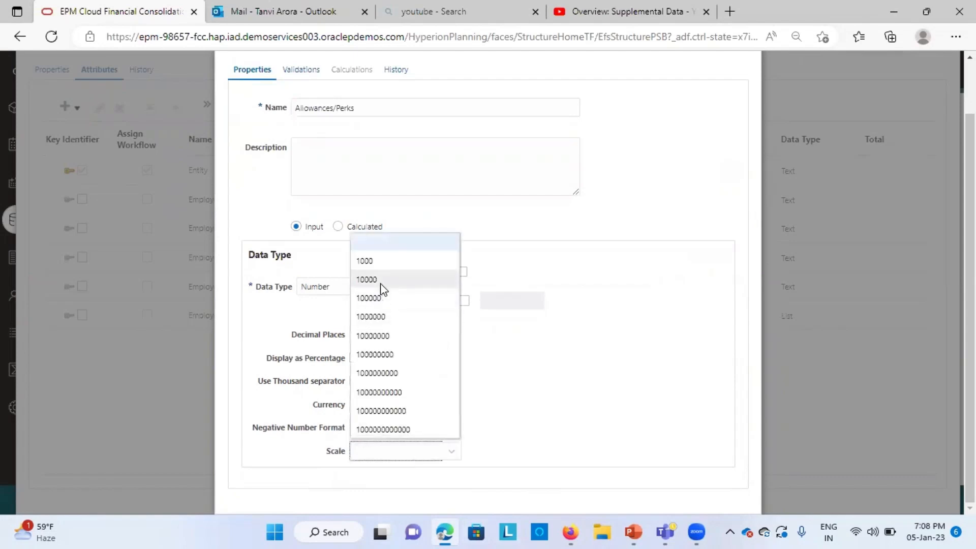
{"action": "left_click", "coordinate": [376, 263]}
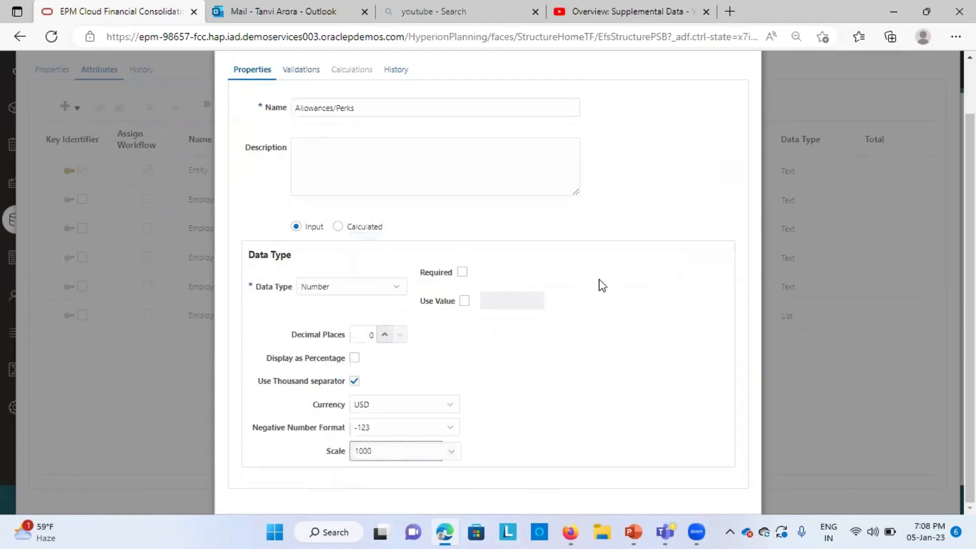
{"action": "scroll", "coordinate": [602, 285], "scroll_direction": "up", "scroll_amount": 2}
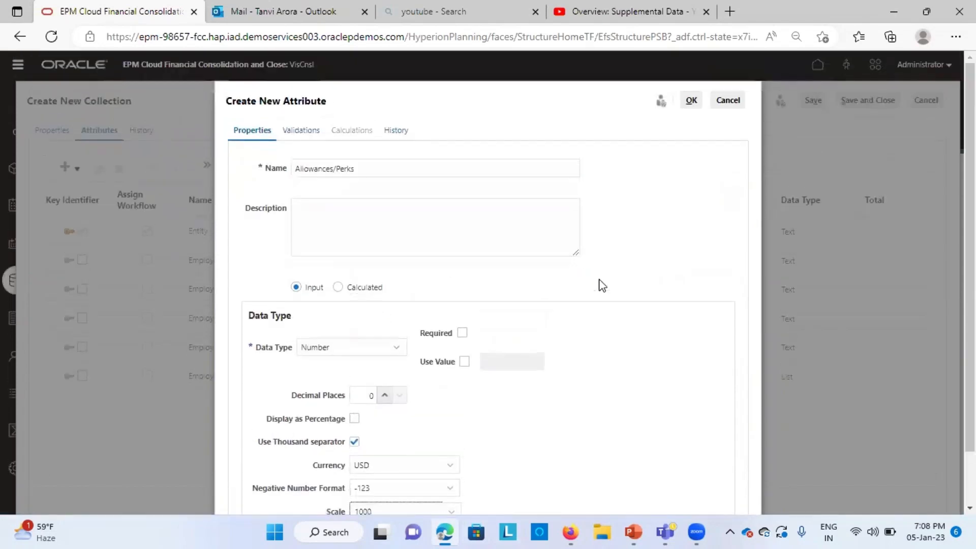
{"action": "left_click", "coordinate": [690, 101]}
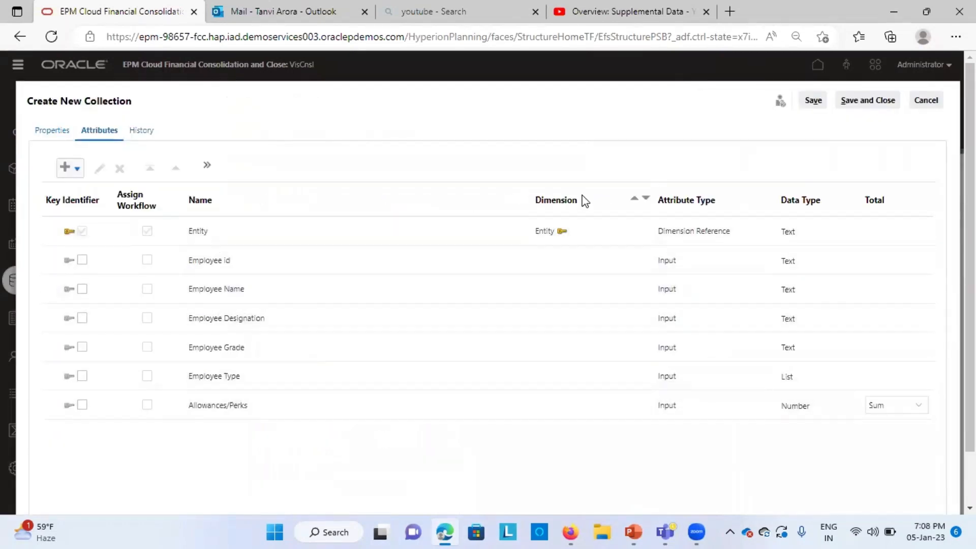
Step: Add an input attribute named Date of joining with the Date data type to the collection
{"action": "left_click", "coordinate": [65, 164]}
{"action": "left_click", "coordinate": [84, 190]}
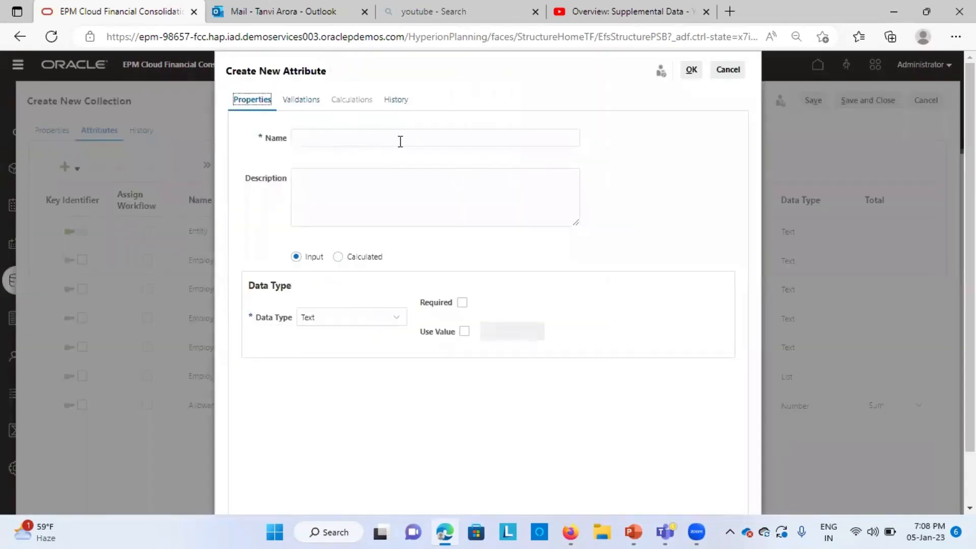
{"action": "left_click", "coordinate": [400, 142]}
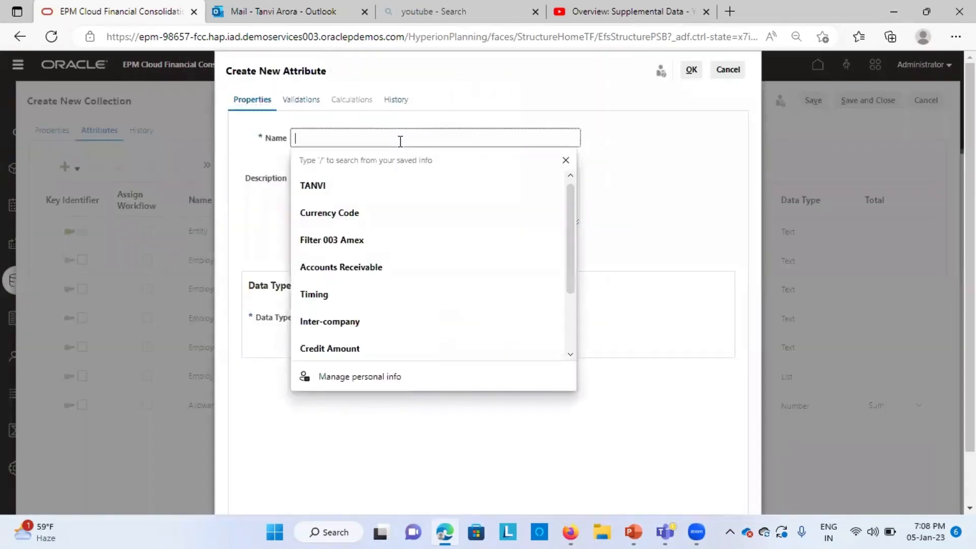
{"action": "type", "text": "Date of joining"}
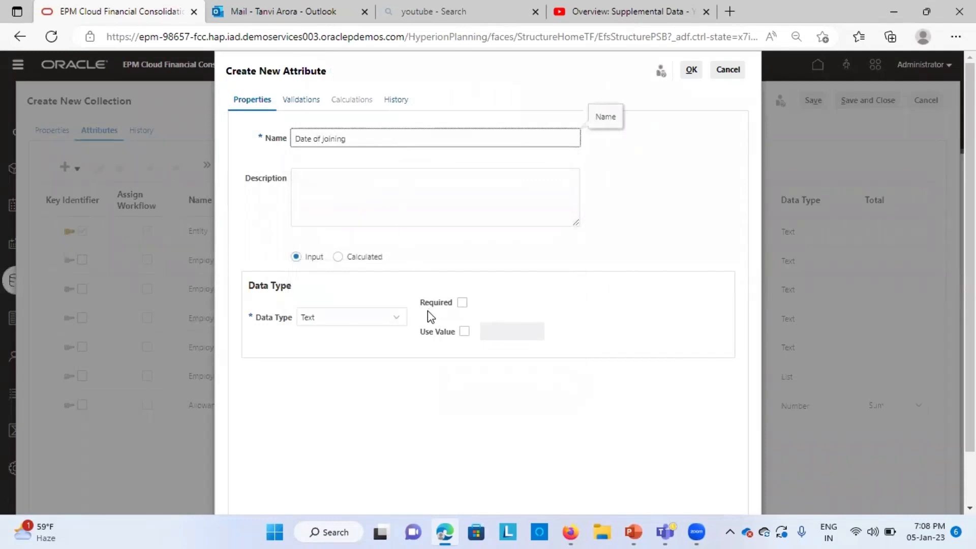
{"action": "left_click", "coordinate": [386, 318]}
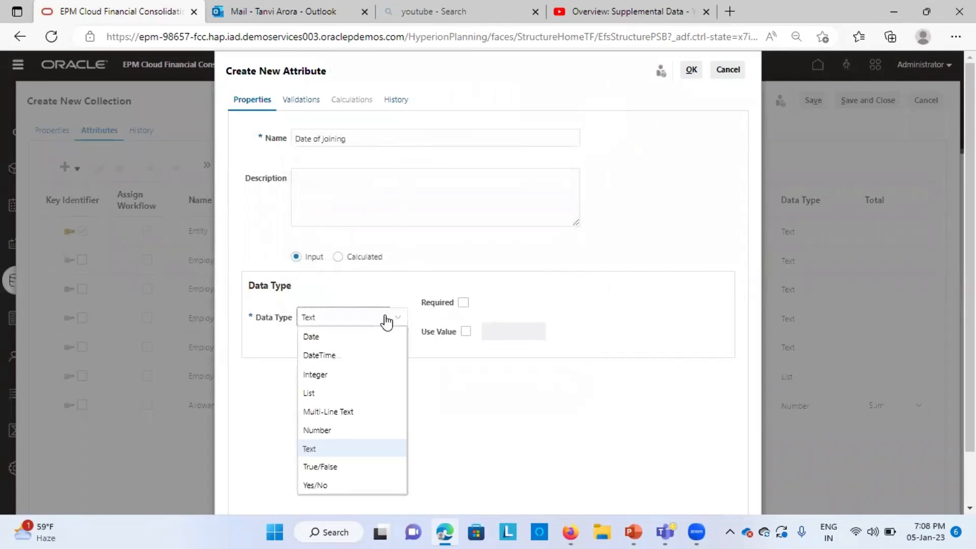
{"action": "left_click", "coordinate": [338, 340]}
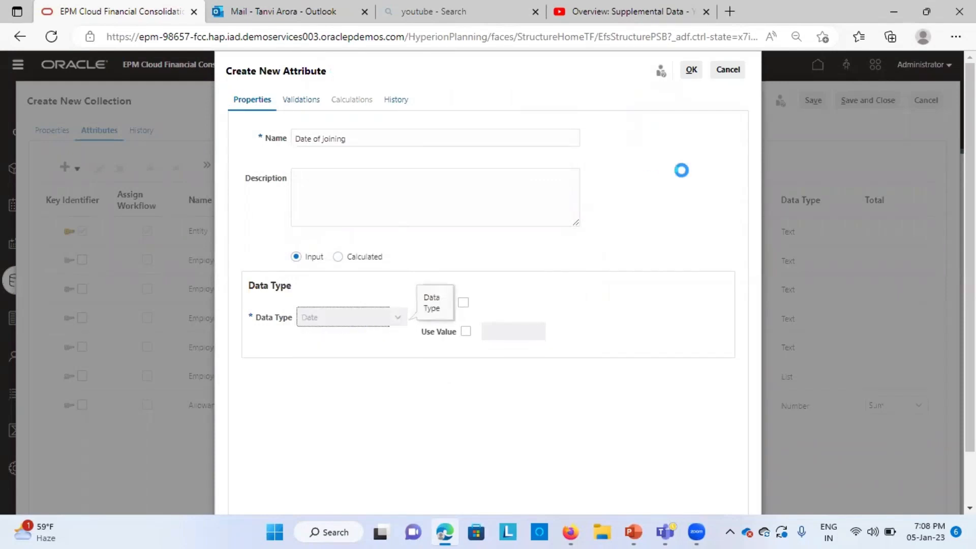
{"action": "left_click", "coordinate": [689, 75]}
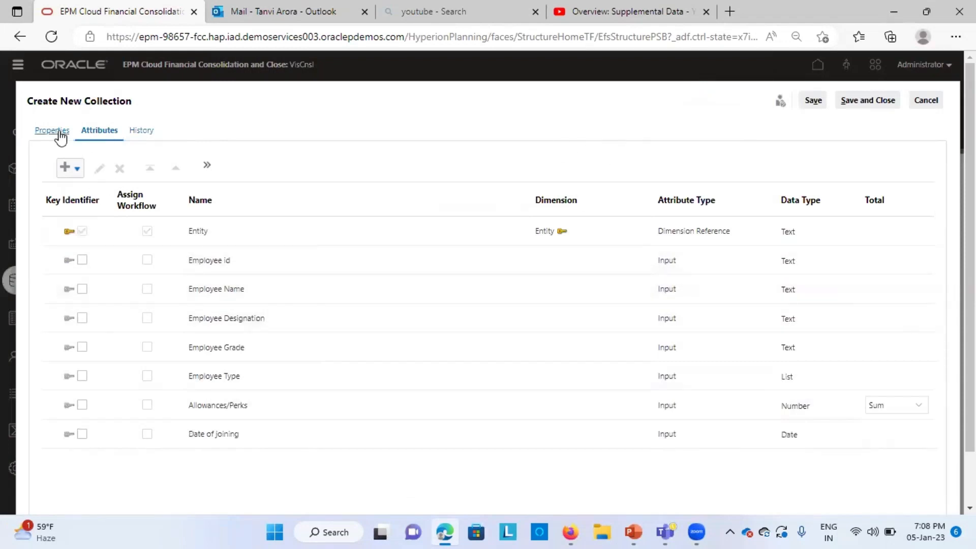
Step: Start a new input attribute named Performance Bonus and set its data type to Number
{"action": "left_click", "coordinate": [64, 172]}
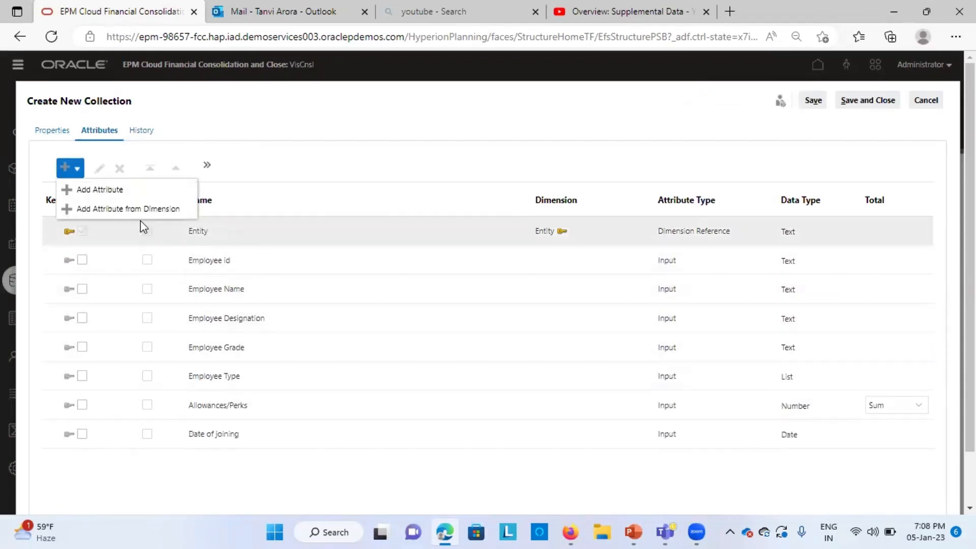
{"action": "left_click", "coordinate": [121, 189]}
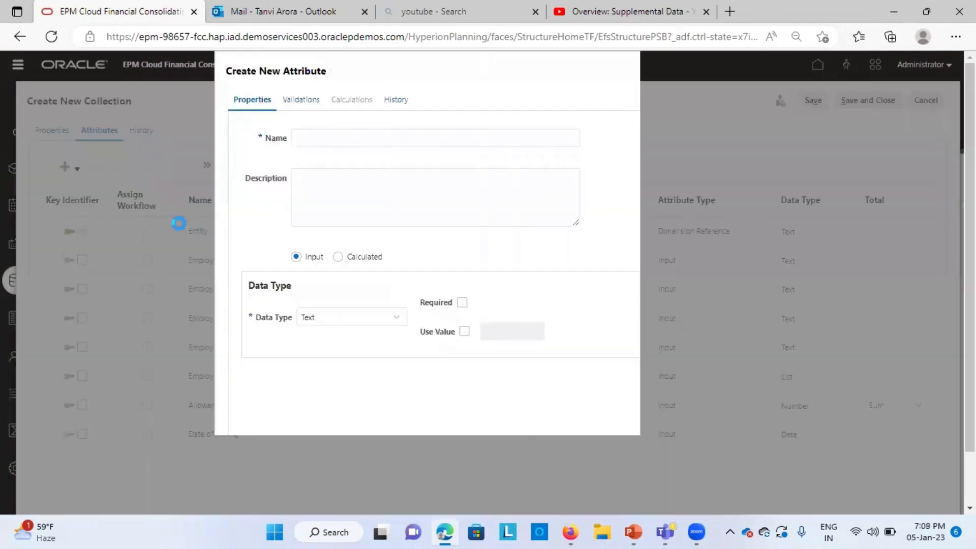
{"action": "left_click", "coordinate": [317, 138]}
{"action": "type", "text": "Performance Bonus"}
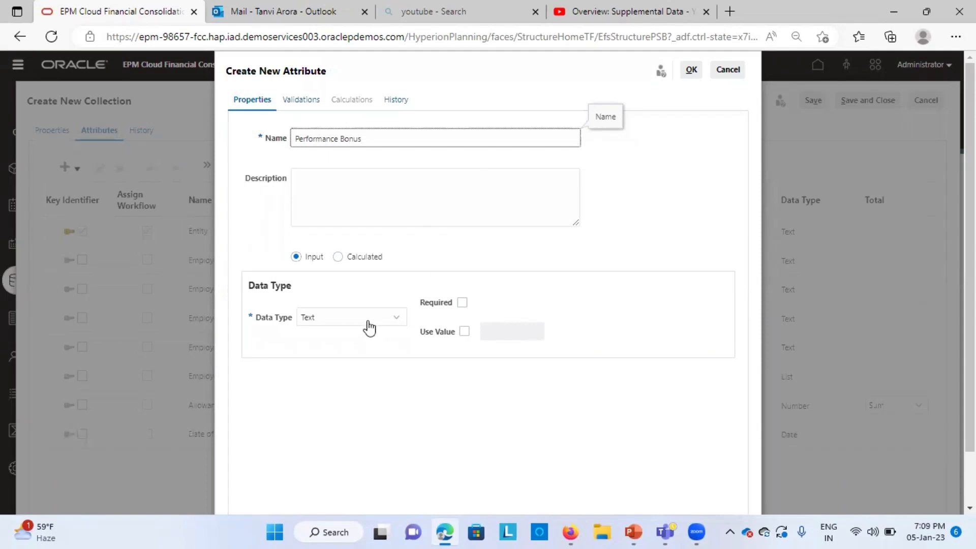
{"action": "left_click", "coordinate": [389, 319]}
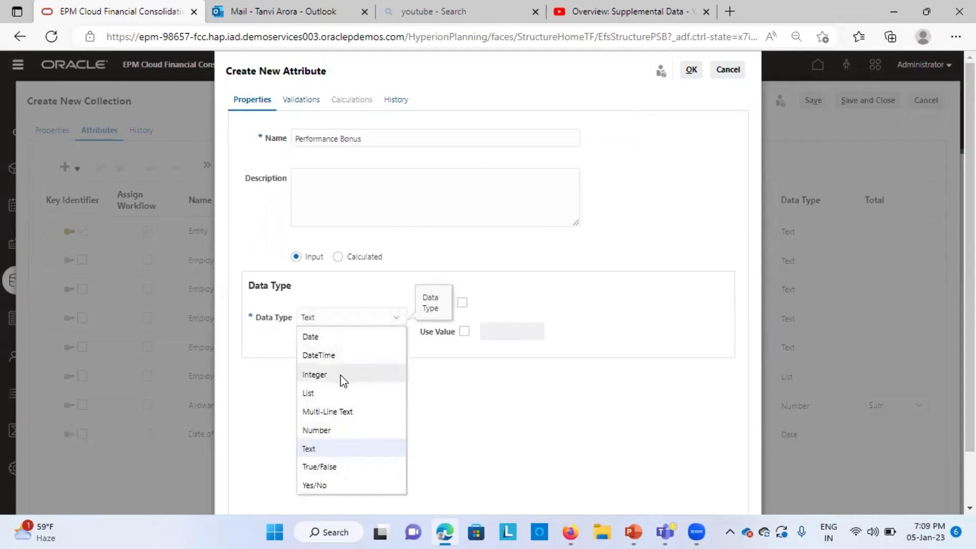
{"action": "left_click", "coordinate": [352, 430]}
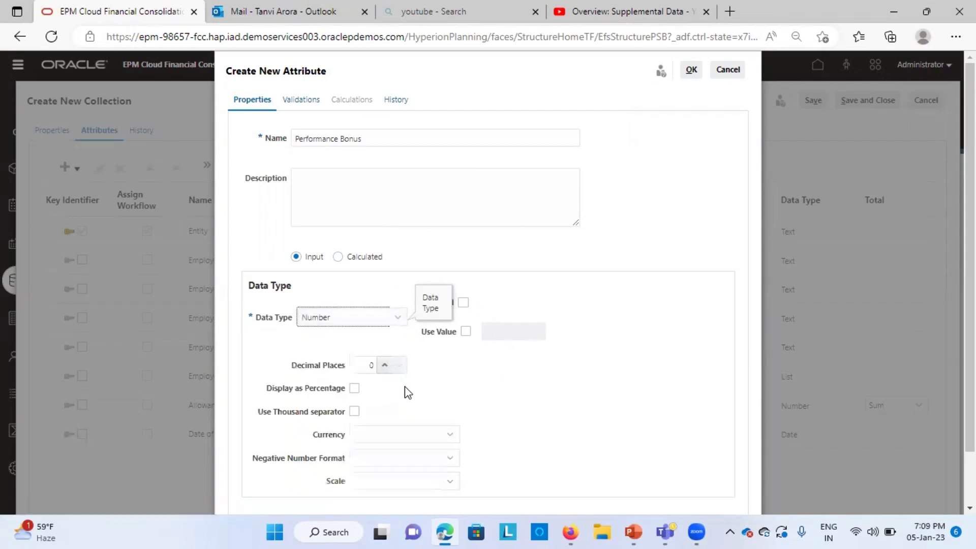
Step: Set the Performance Bonus currency to USD and its negative number format to -123
{"action": "left_click", "coordinate": [388, 438]}
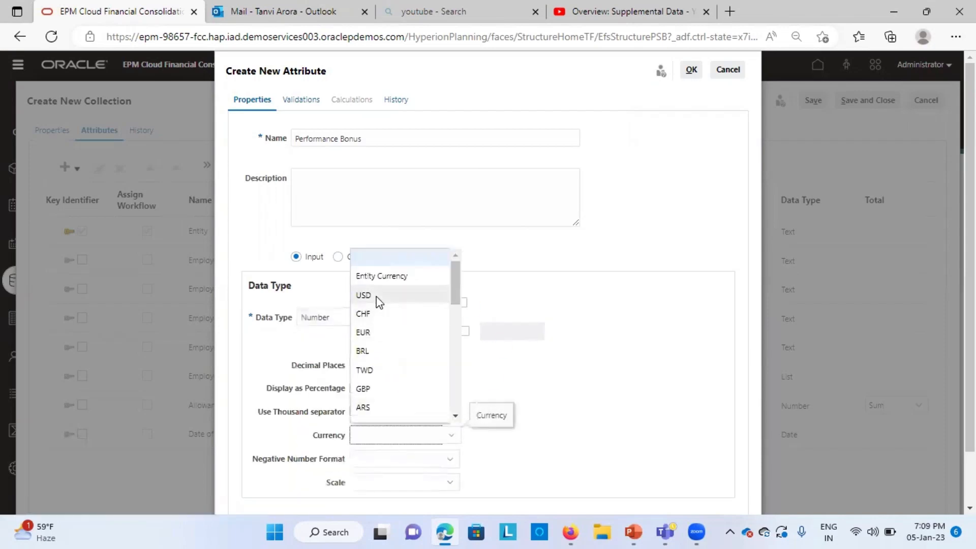
{"action": "left_click", "coordinate": [376, 297]}
{"action": "left_click", "coordinate": [404, 457]}
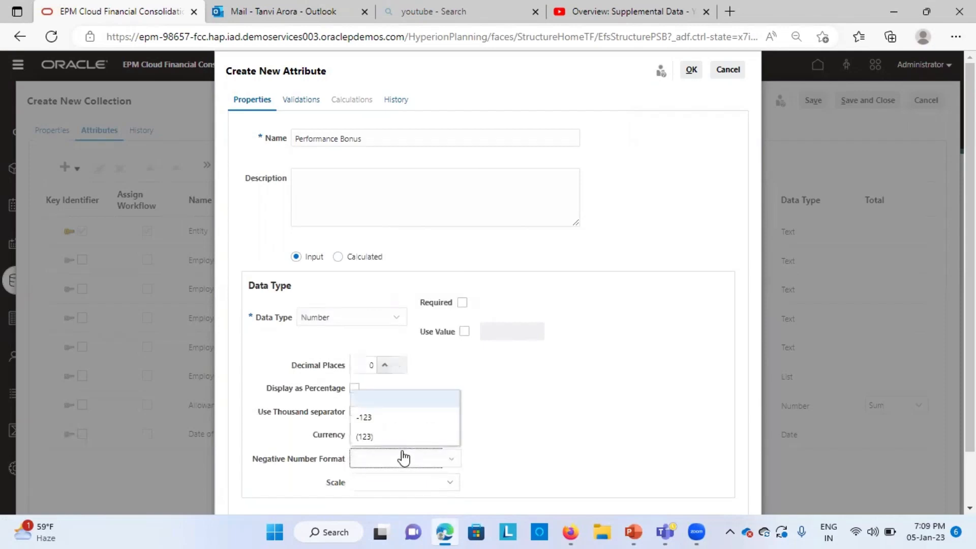
{"action": "left_click", "coordinate": [370, 415]}
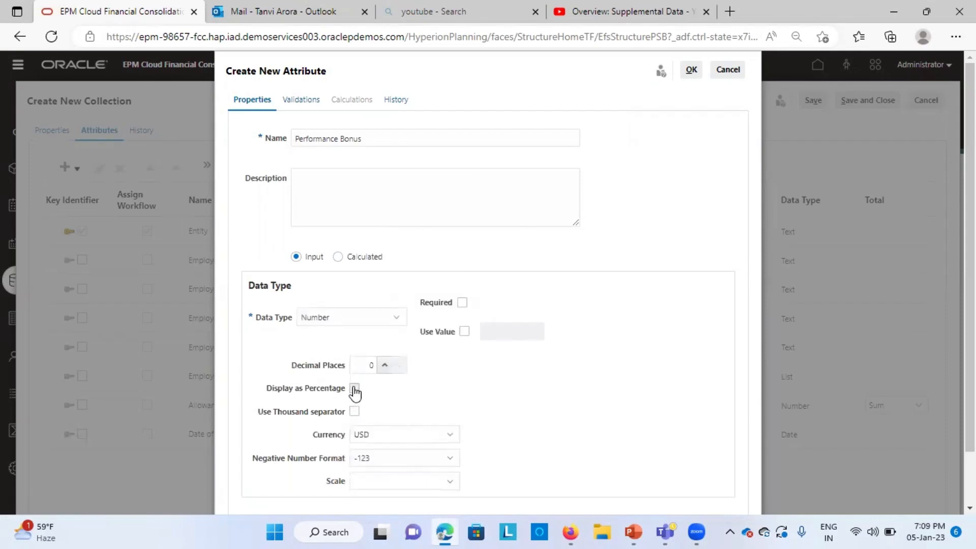
Step: Enable the thousand separator for Performance Bonus and set its negative number format to -123 again
{"action": "left_click", "coordinate": [354, 389]}
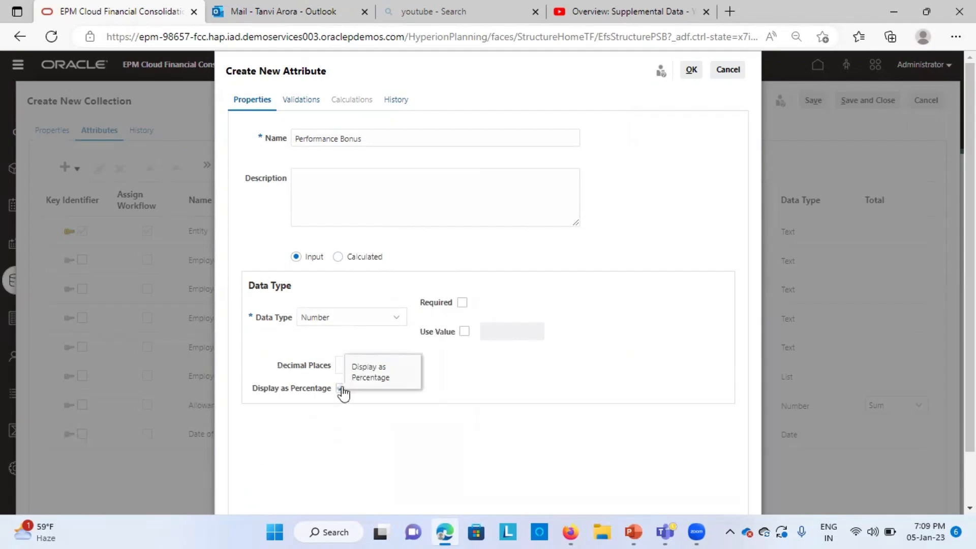
{"action": "left_click", "coordinate": [340, 389]}
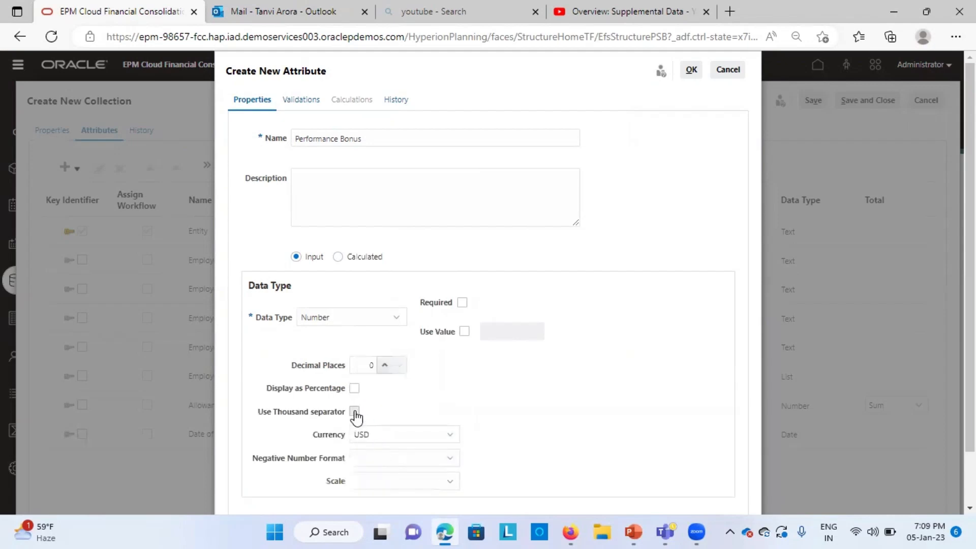
{"action": "left_click", "coordinate": [354, 411]}
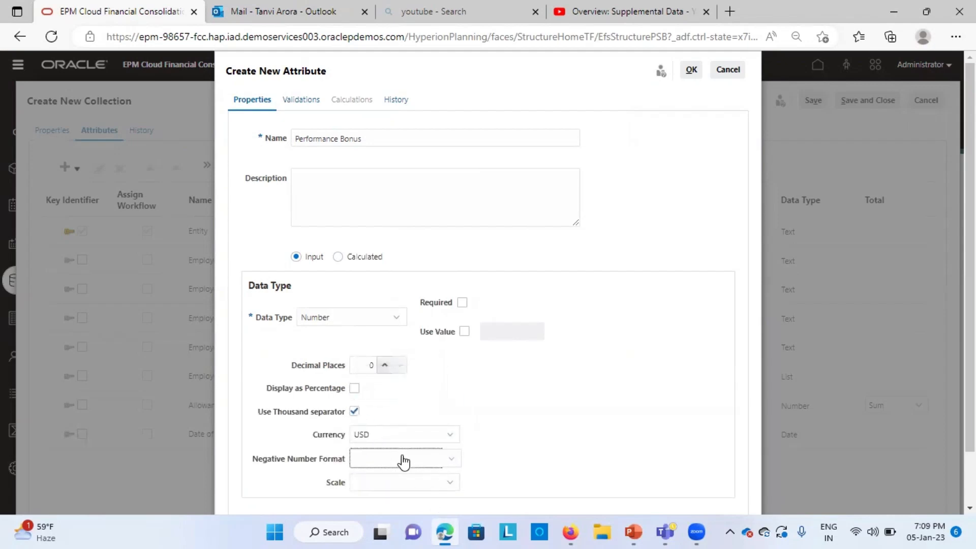
{"action": "left_click", "coordinate": [404, 461]}
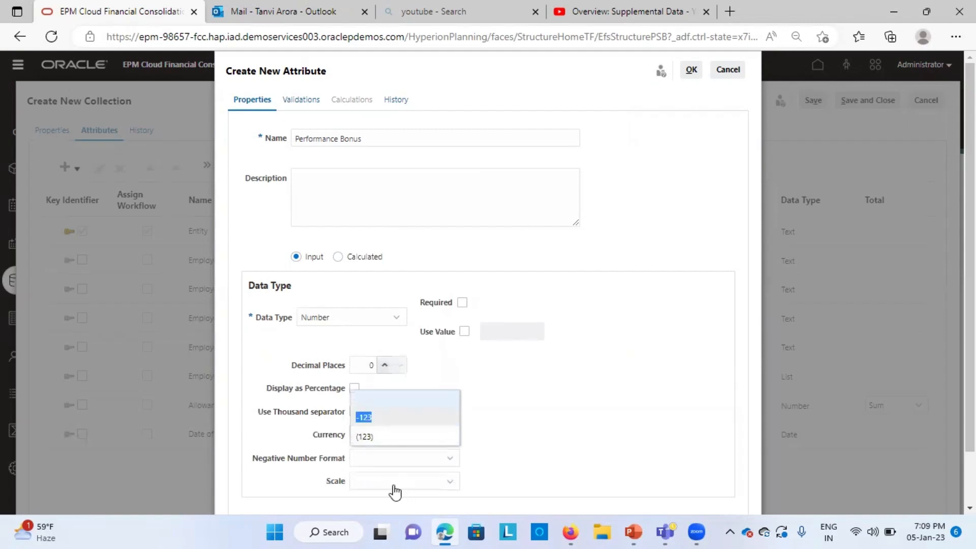
{"action": "left_click", "coordinate": [385, 462]}
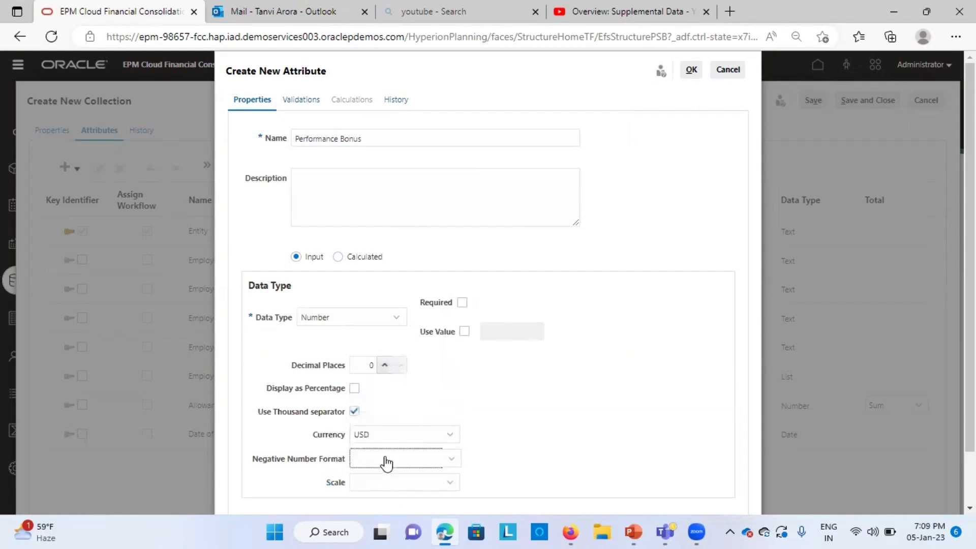
{"action": "left_click", "coordinate": [394, 463]}
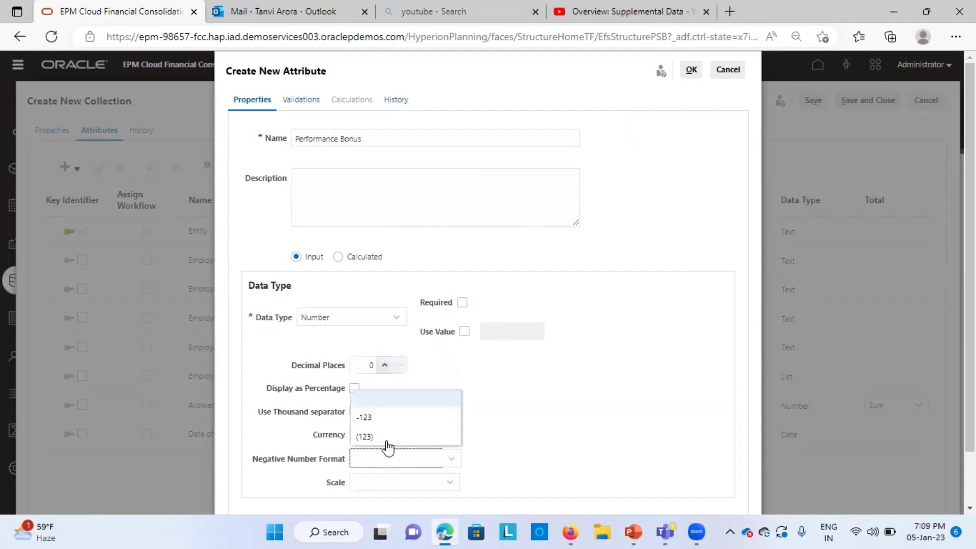
{"action": "left_click", "coordinate": [367, 417]}
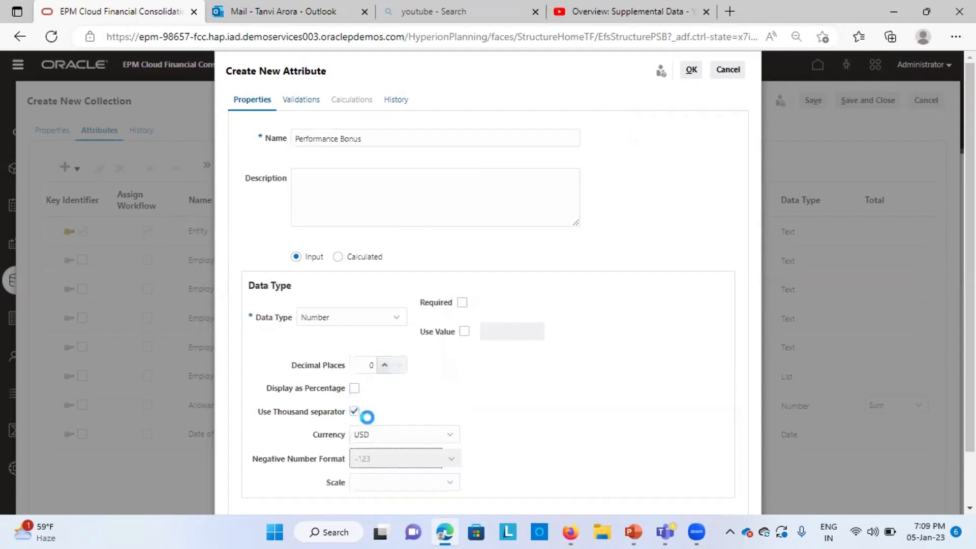
Step: Set the Performance Bonus scale to 100000 and confirm the new attribute
{"action": "left_click", "coordinate": [387, 484]}
{"action": "left_click", "coordinate": [374, 330]}
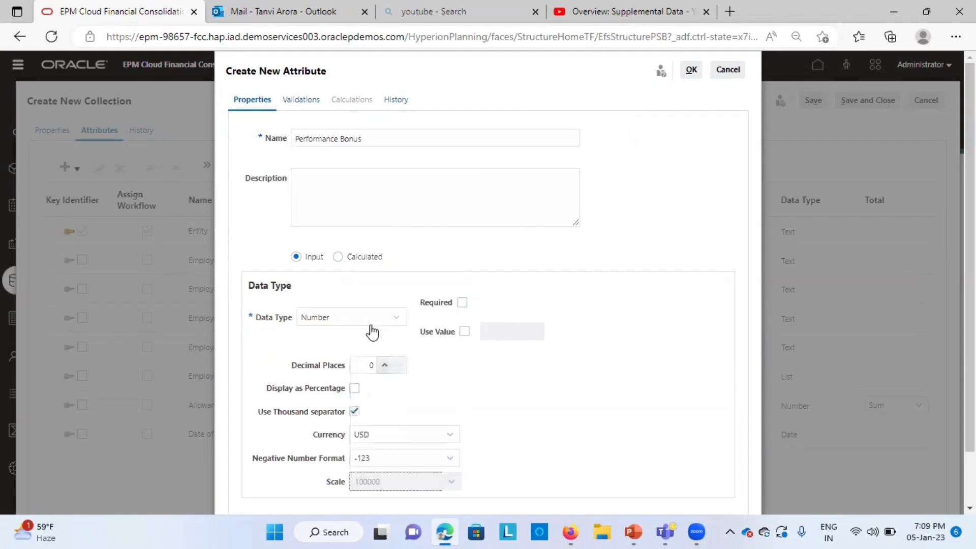
{"action": "left_click", "coordinate": [691, 74]}
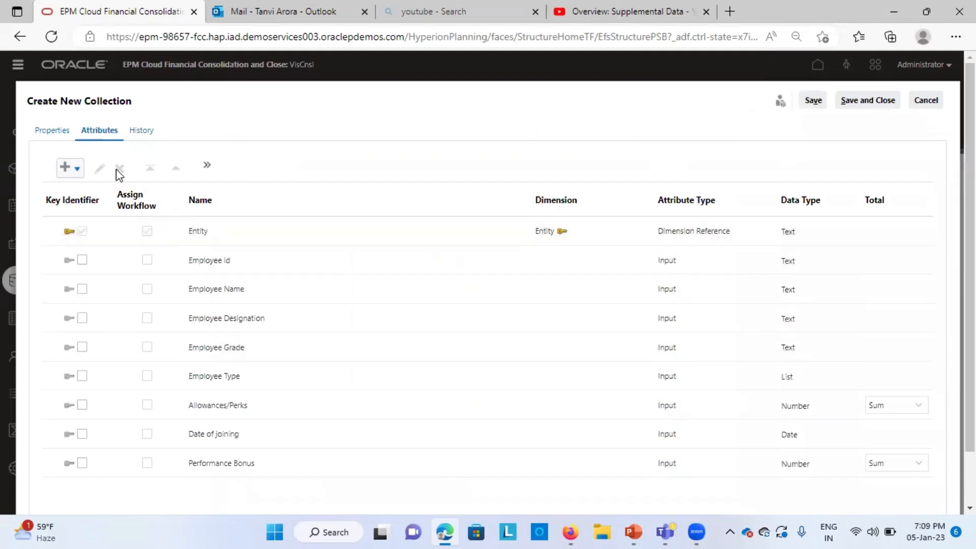
Step: Try to save and close the Salary details collection
{"action": "left_click", "coordinate": [141, 131]}
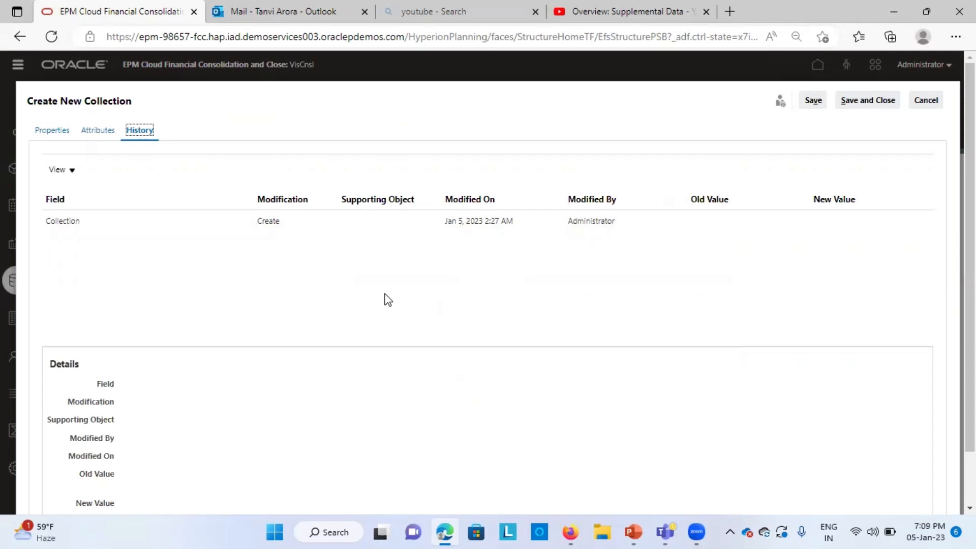
{"action": "left_click", "coordinate": [867, 102]}
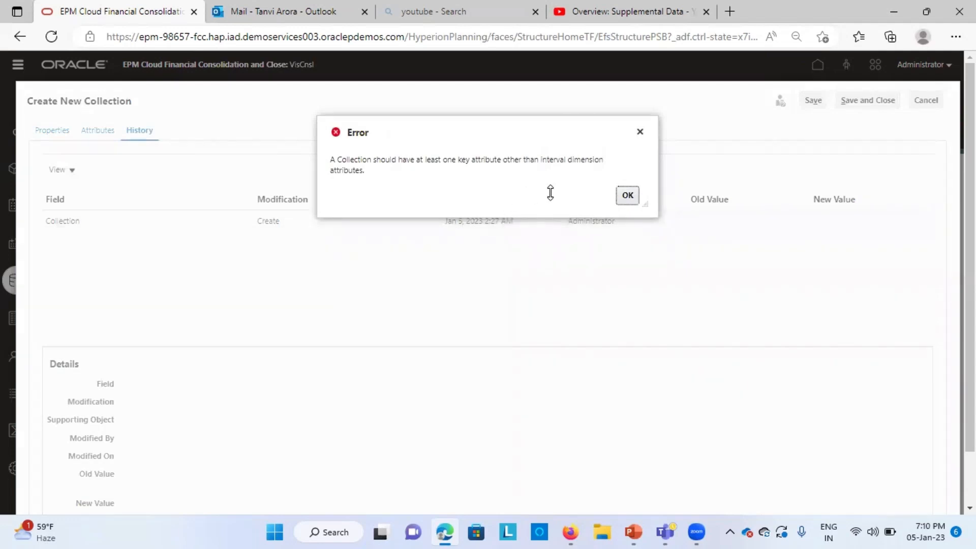
{"action": "left_click", "coordinate": [626, 197]}
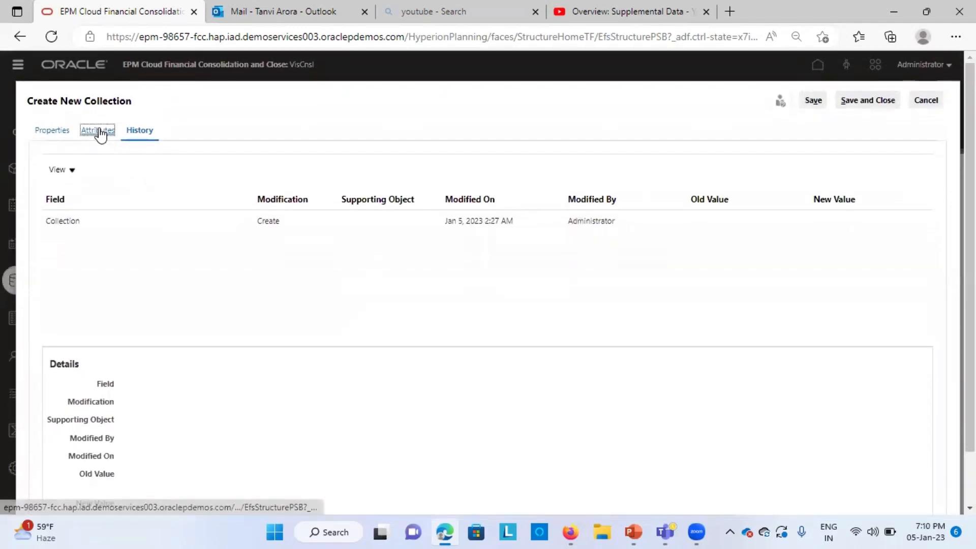
Step: Mark Employee Name as a key identifier attribute and save and close the collection
{"action": "left_click", "coordinate": [99, 132]}
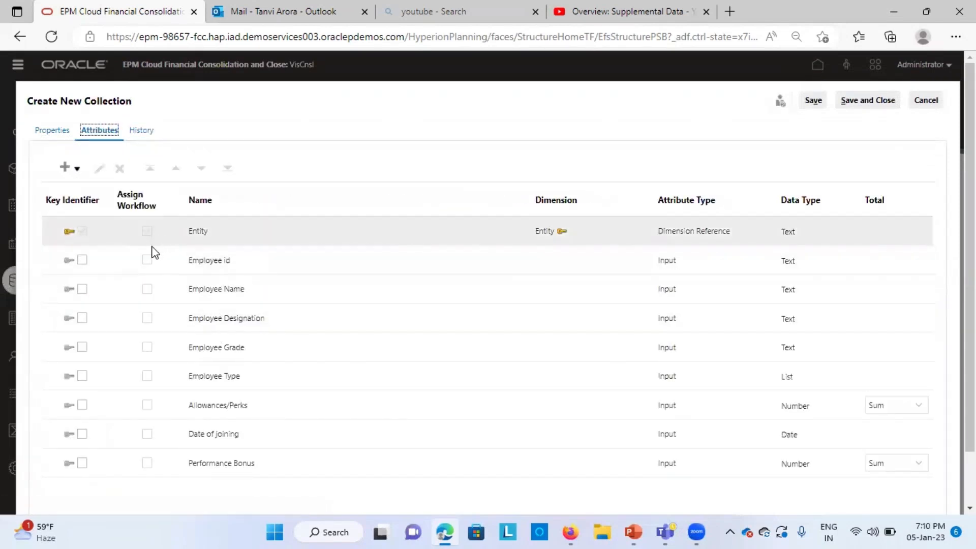
{"action": "left_click", "coordinate": [82, 289]}
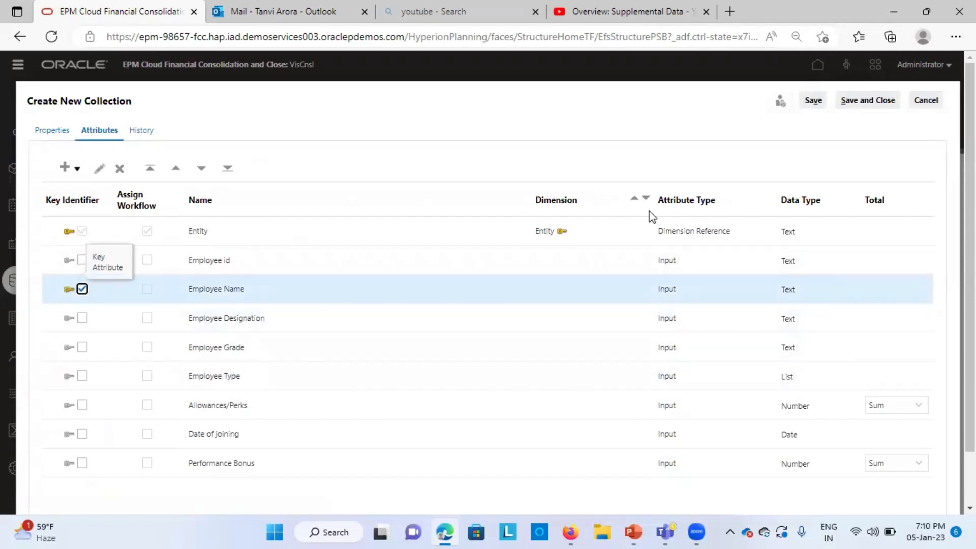
{"action": "left_click", "coordinate": [866, 104]}
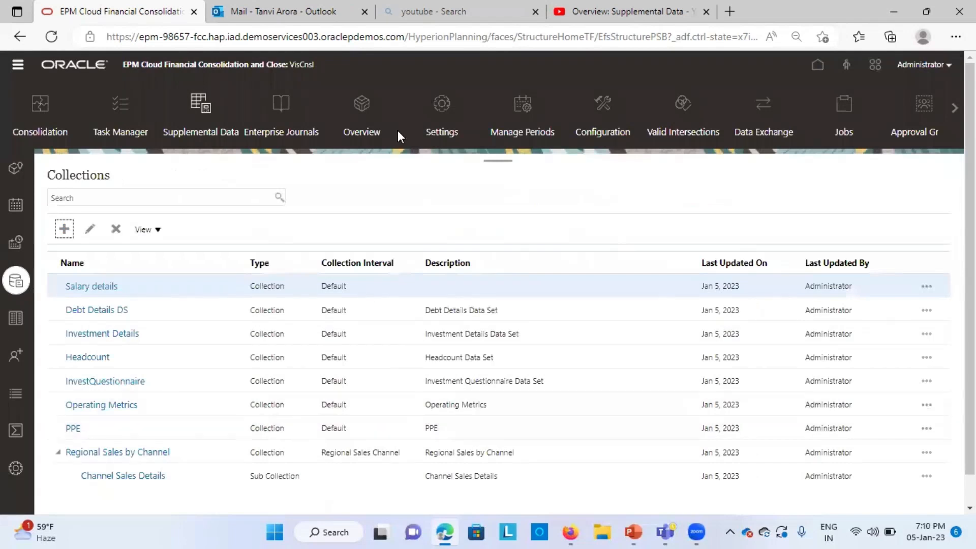
Step: Create a new form template named Salary Info Form
{"action": "left_click", "coordinate": [15, 323]}
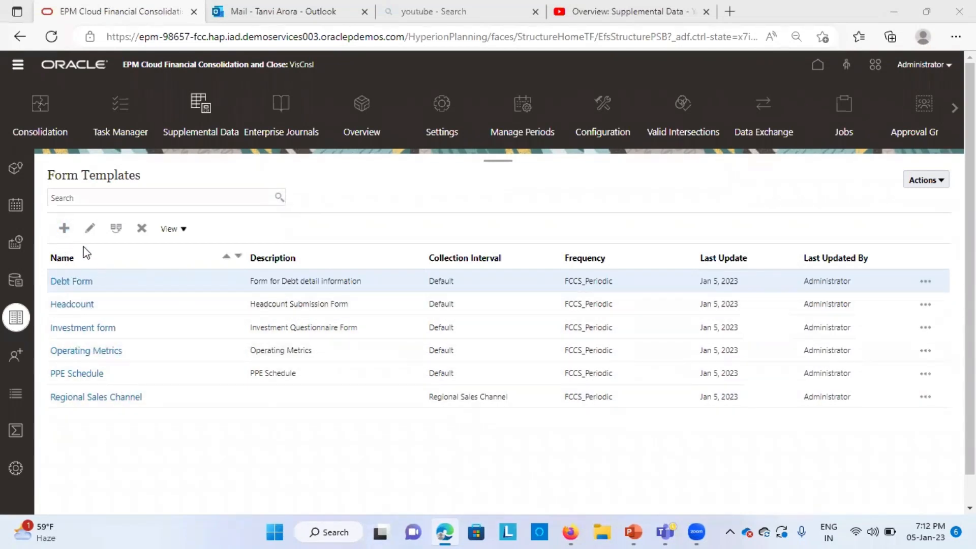
{"action": "left_click", "coordinate": [64, 228]}
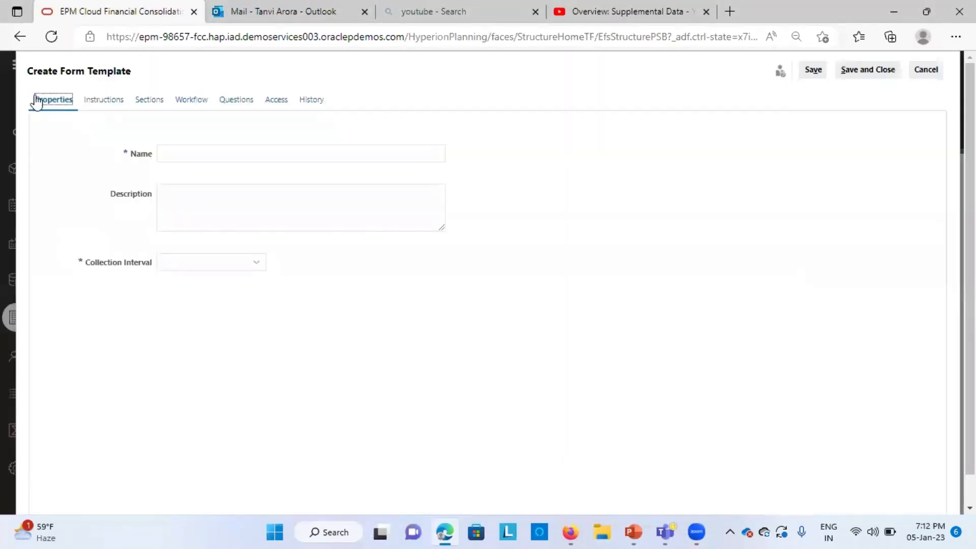
{"action": "left_click", "coordinate": [190, 154]}
{"action": "type", "text": "Salary Info"}
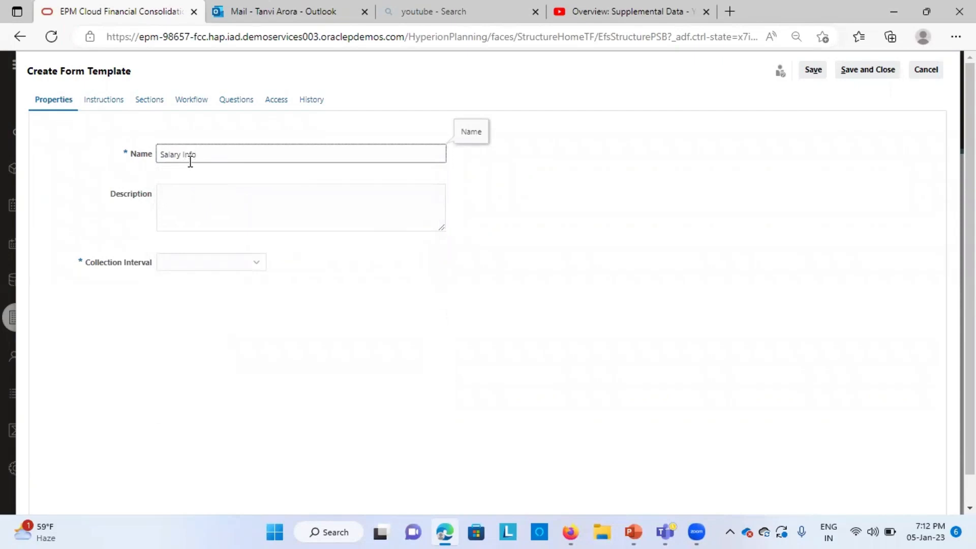
{"action": "type", "text": "Form"}
Step: Set the form template's collection interval to Default
{"action": "left_click", "coordinate": [258, 222]}
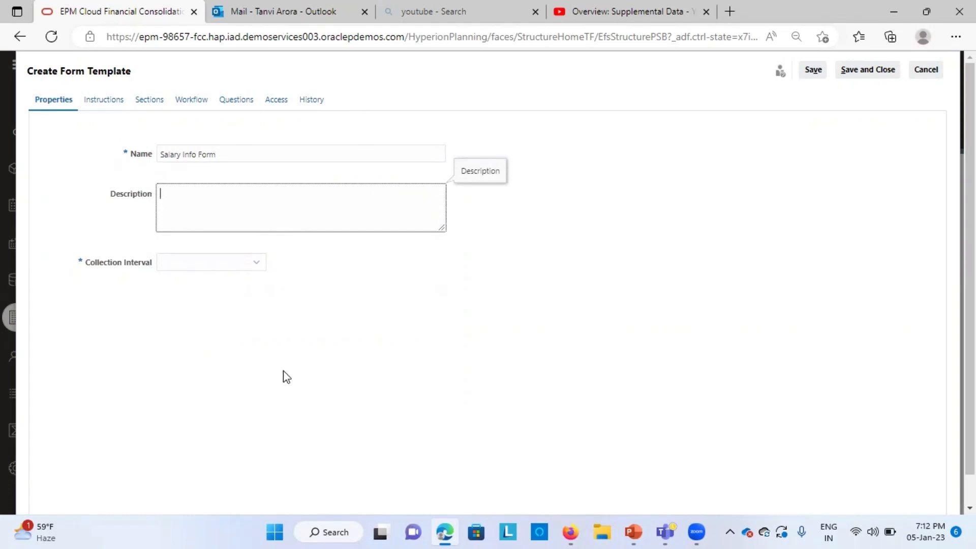
{"action": "left_click", "coordinate": [235, 268]}
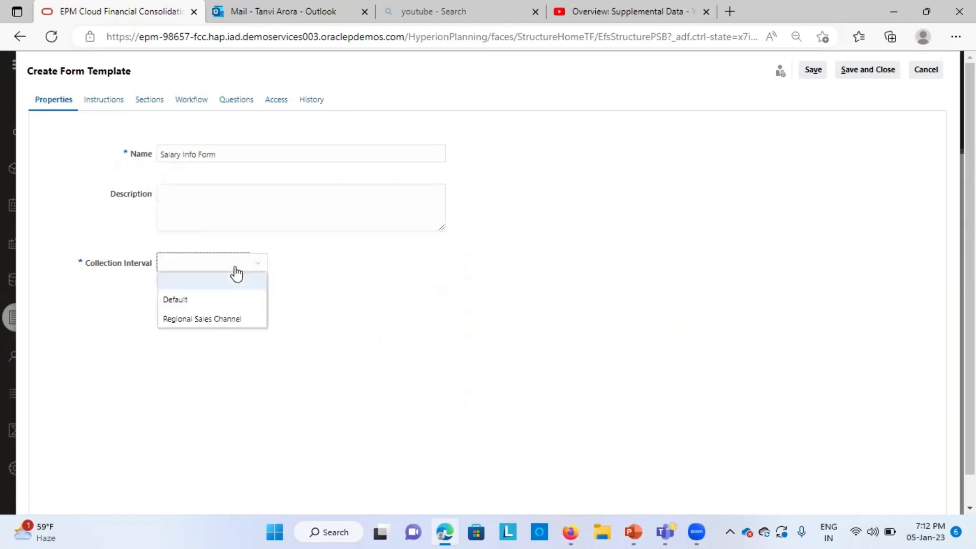
{"action": "left_click", "coordinate": [207, 301]}
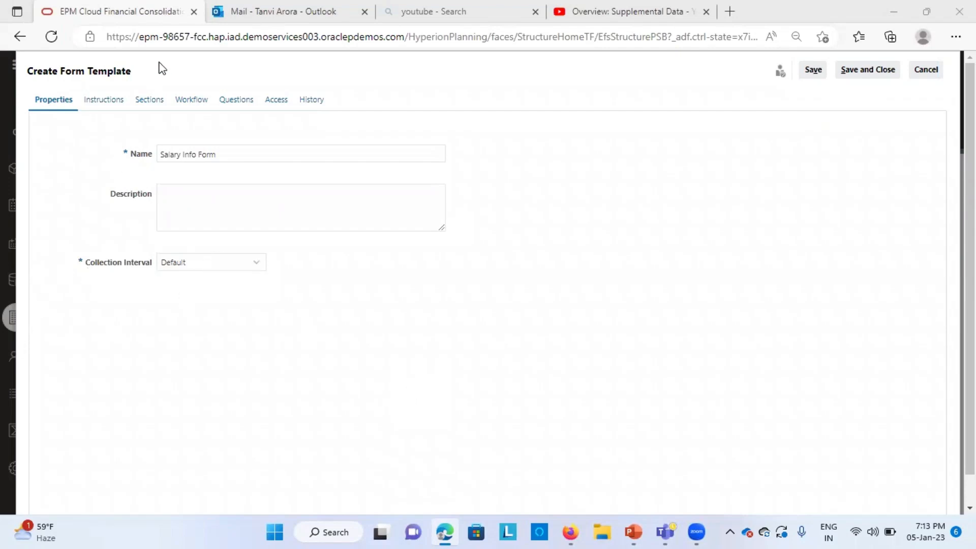
Step: Enter the form instruction asking to review the detailed instructions related to Employee Salaries outlined in SOP Manual
{"action": "left_click", "coordinate": [111, 100]}
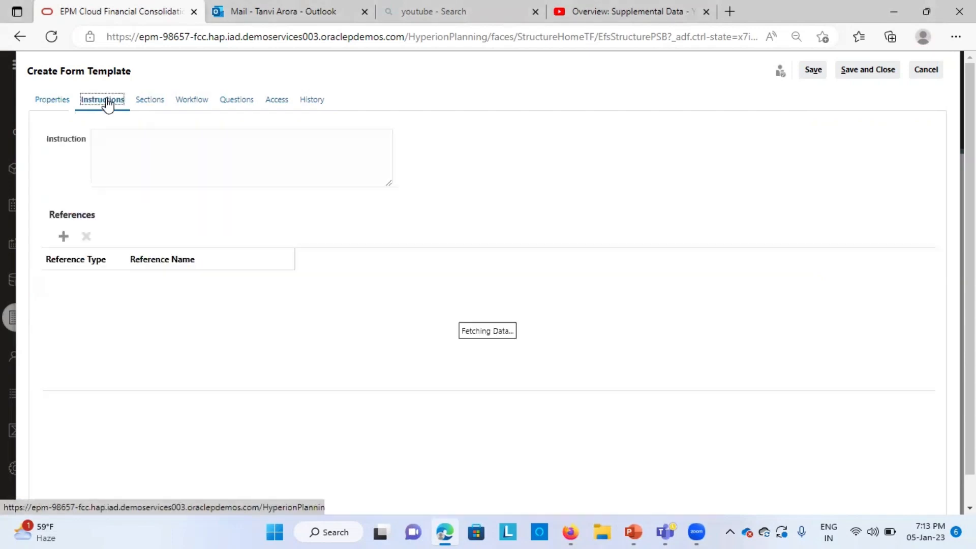
{"action": "left_click", "coordinate": [137, 153]}
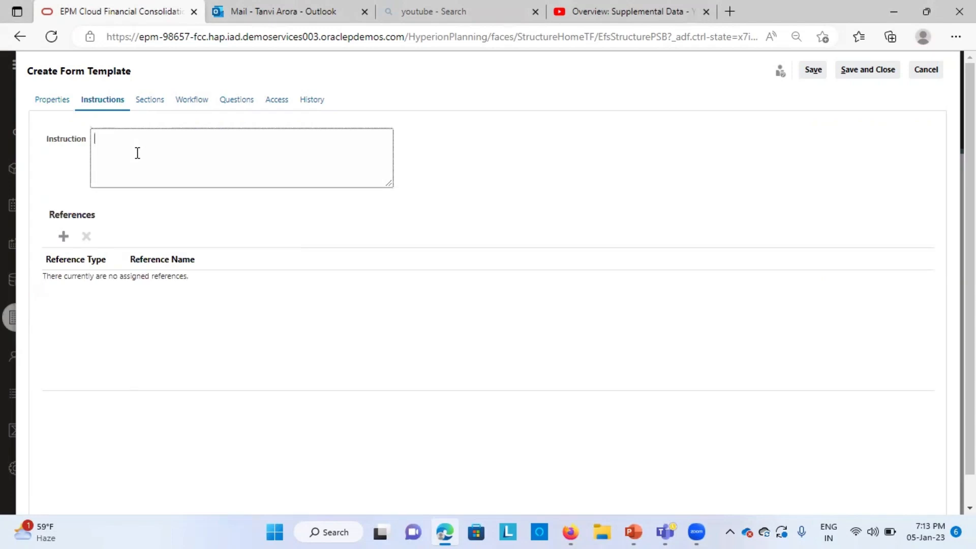
{"action": "type", "text": "Please review the detailed instrucytions"}
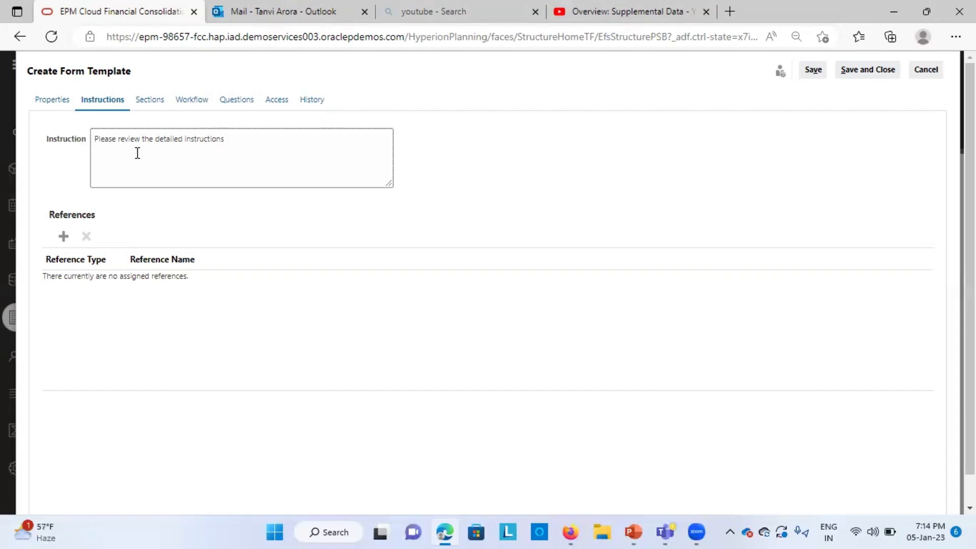
{"action": "type", "text": "related to"}
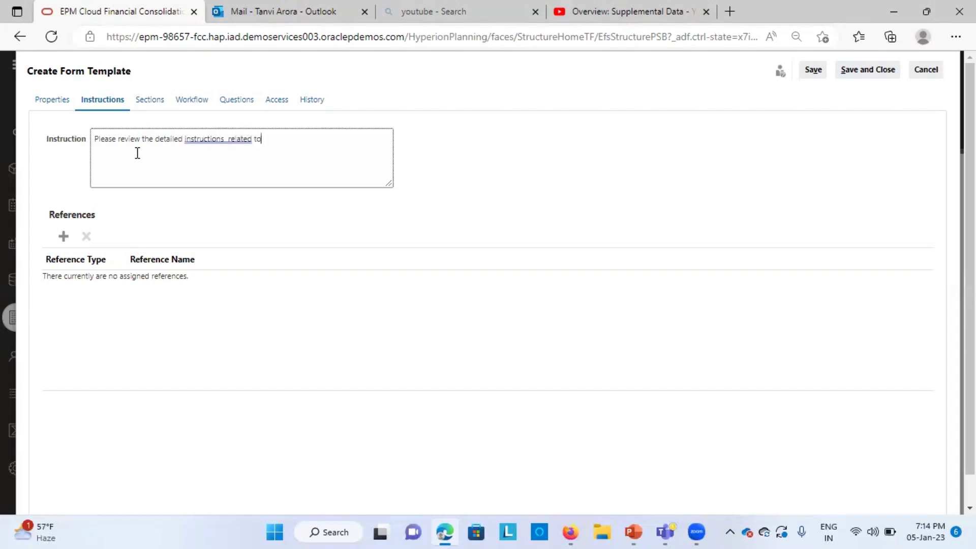
{"action": "type", "text": " Emplyooee Salaries"}
{"action": "type", "text": "outlined"}
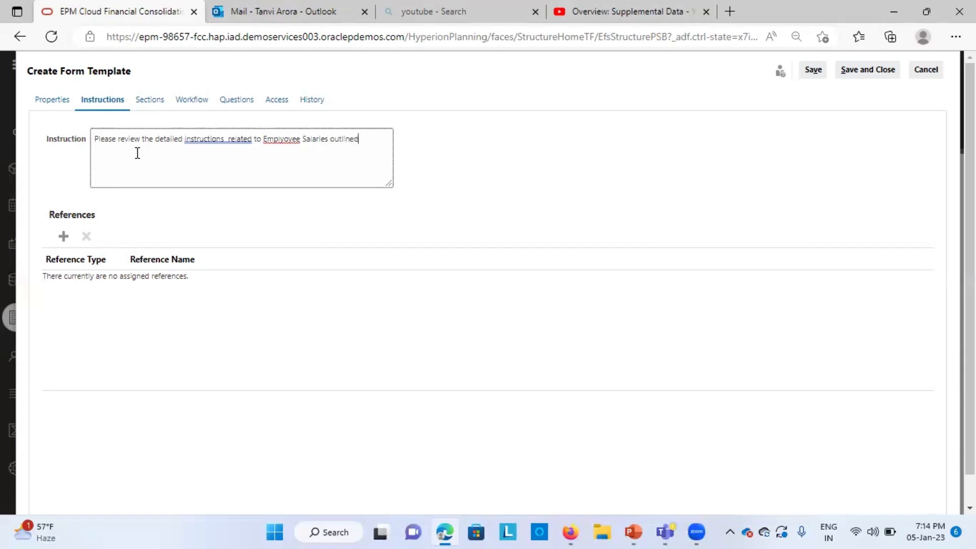
{"action": "type", "text": " in SOP Manual"}
Step: Fix the extra space and the misspelling of Employee in the instruction text
{"action": "left_click", "coordinate": [229, 139]}
{"action": "key", "text": "BackSpace"}
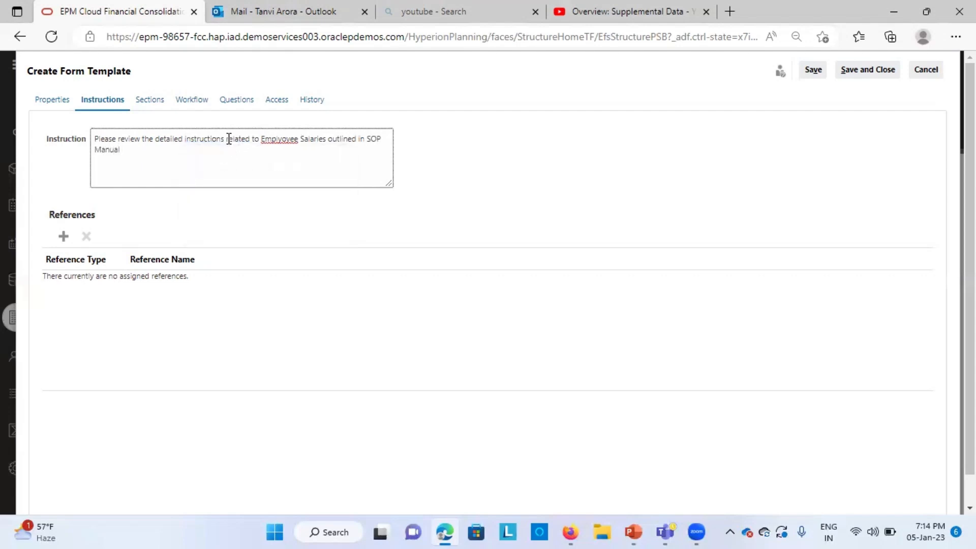
{"action": "left_click", "coordinate": [294, 137]}
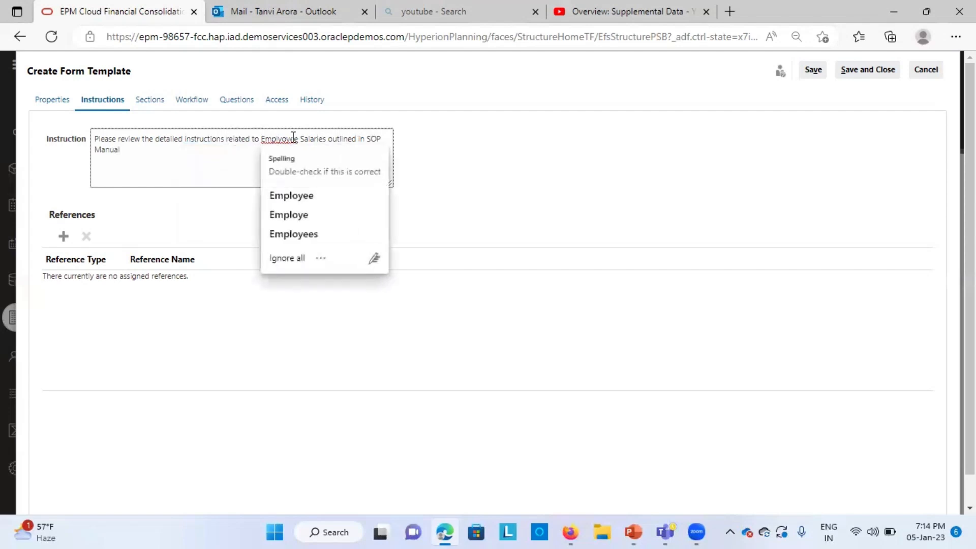
{"action": "key", "text": "BackSpace"}
{"action": "key", "text": "BackSpace"}
{"action": "key", "text": "BackSpace"}
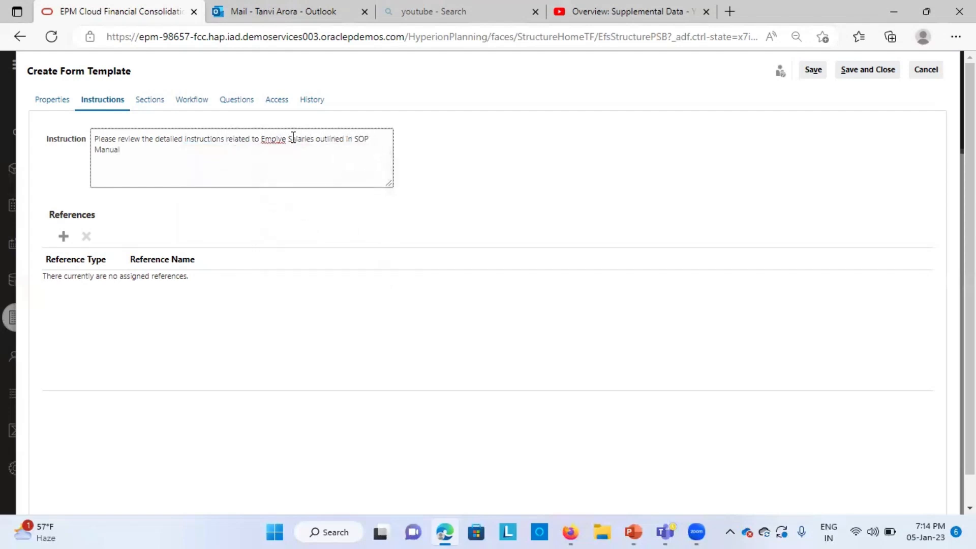
{"action": "type", "text": "oye"}
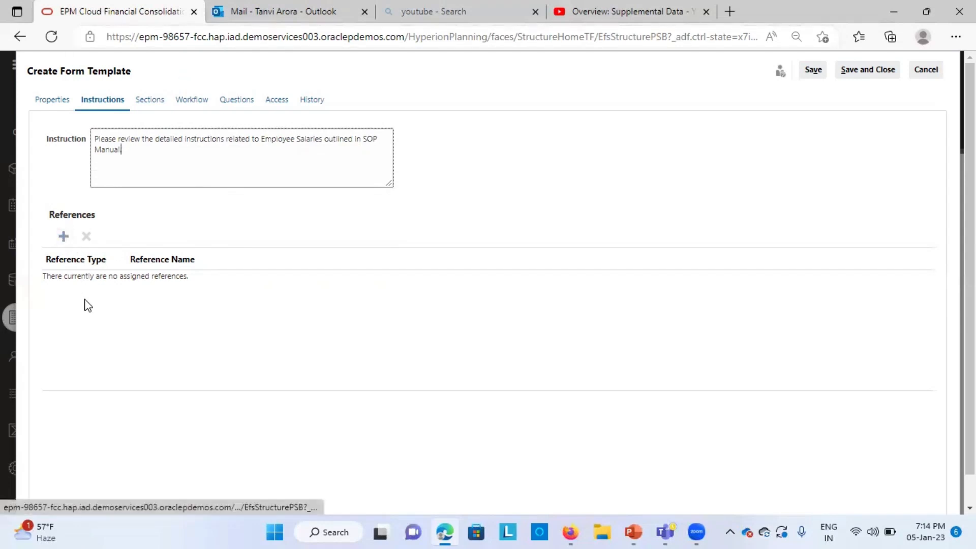
Step: Add a form section named Salary Info that uses the Salary details collection
{"action": "left_click", "coordinate": [151, 100]}
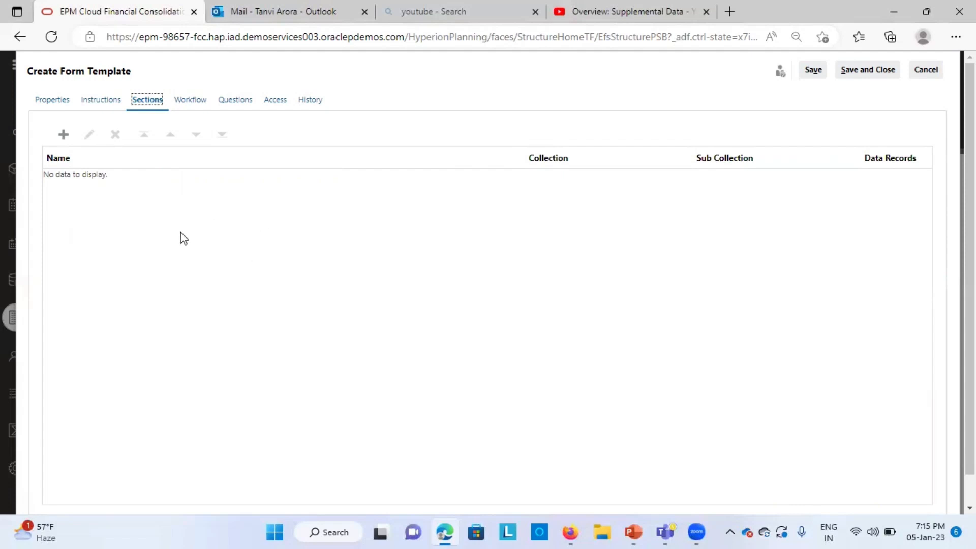
{"action": "left_click", "coordinate": [63, 135]}
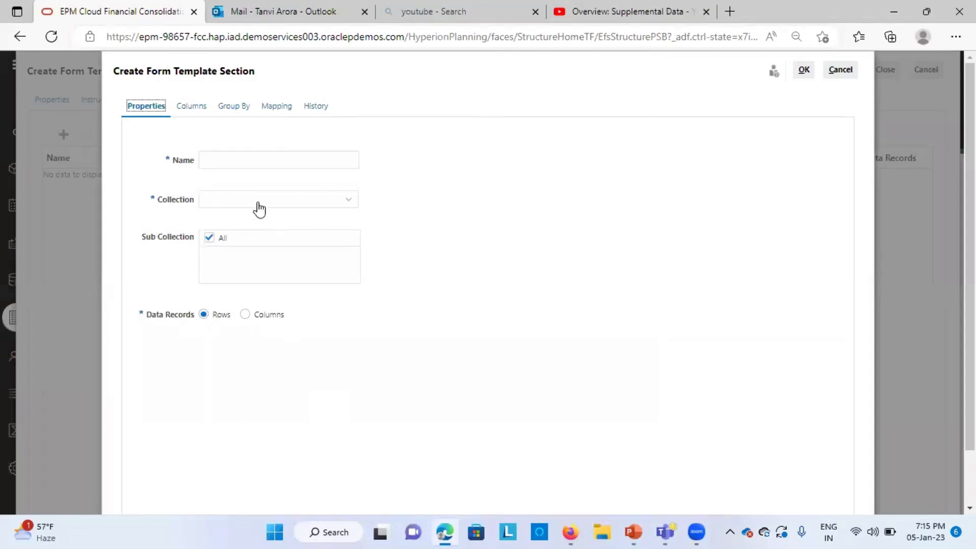
{"action": "left_click", "coordinate": [246, 154]}
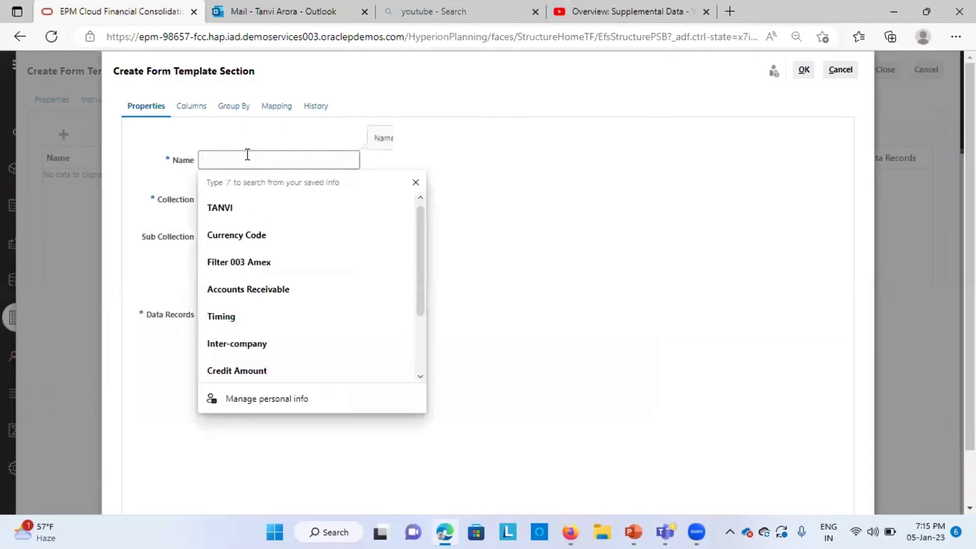
{"action": "type", "text": "Salar"}
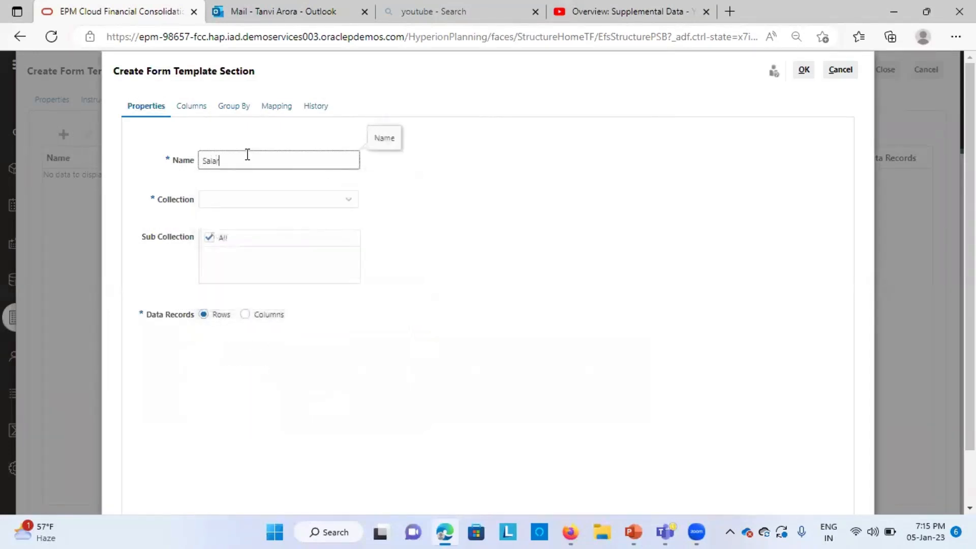
{"action": "type", "text": "y Info"}
{"action": "left_click", "coordinate": [326, 203]}
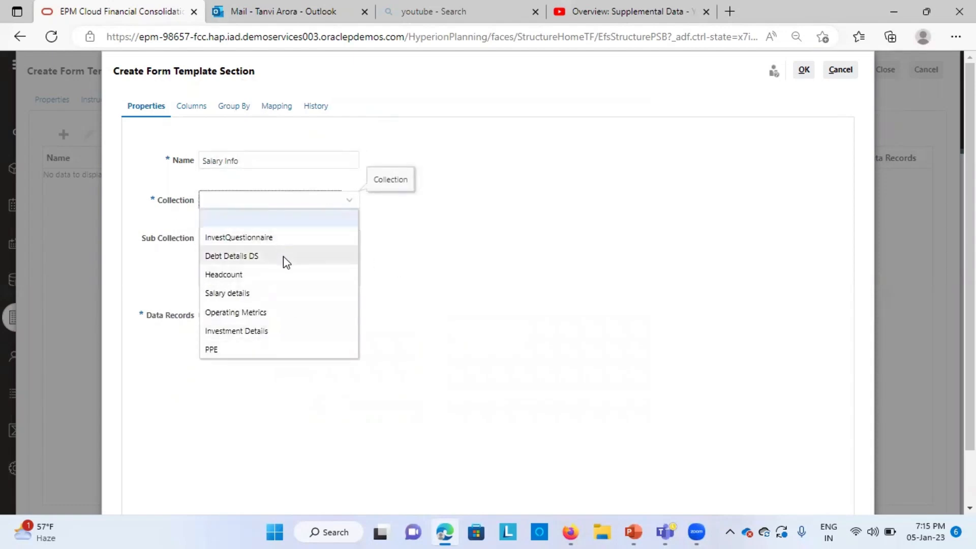
{"action": "left_click", "coordinate": [248, 293]}
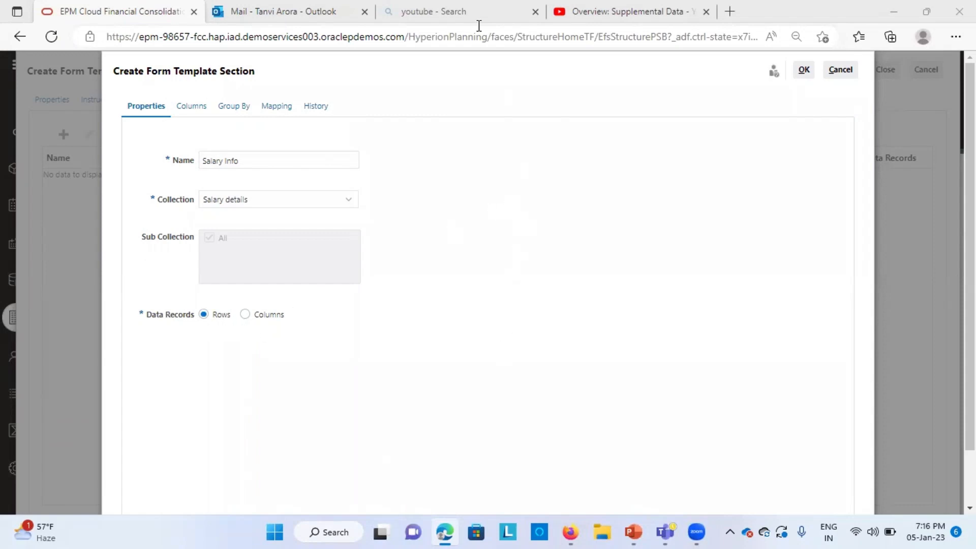
Step: Include the Employee Id, Employee Designation, Employee Type, Allowances/Perks and Date of joining columns in the section
{"action": "left_click", "coordinate": [190, 107]}
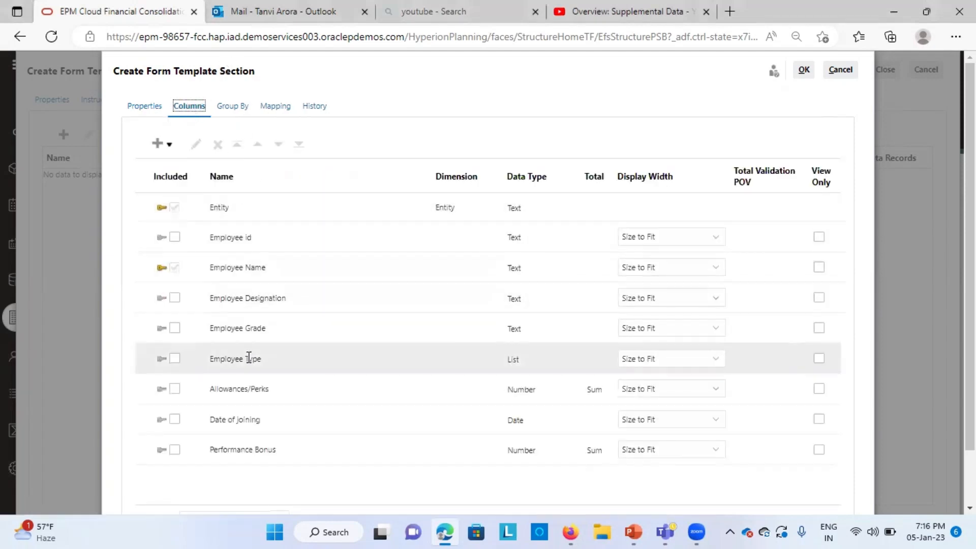
{"action": "scroll", "coordinate": [249, 358], "scroll_direction": "down", "scroll_amount": 1}
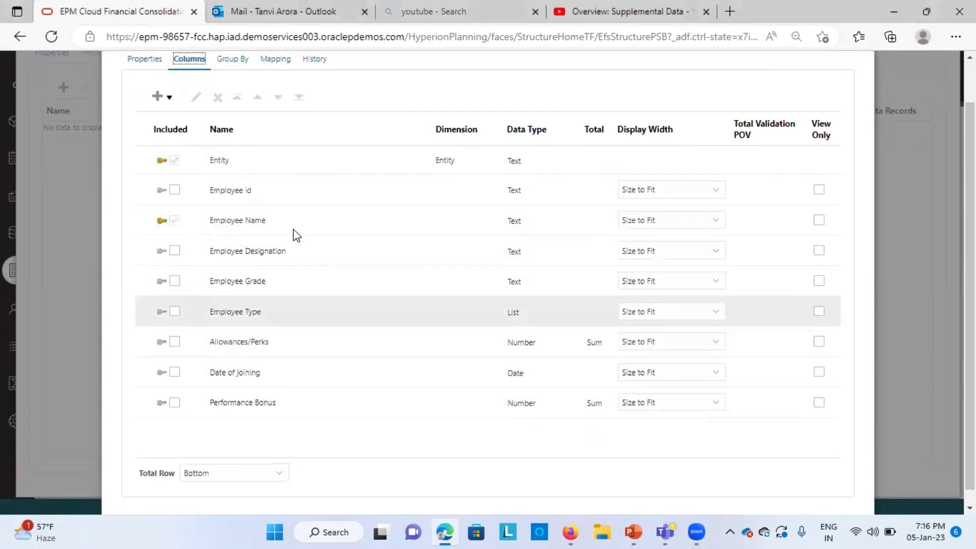
{"action": "scroll", "coordinate": [266, 326], "scroll_direction": "up", "scroll_amount": 1}
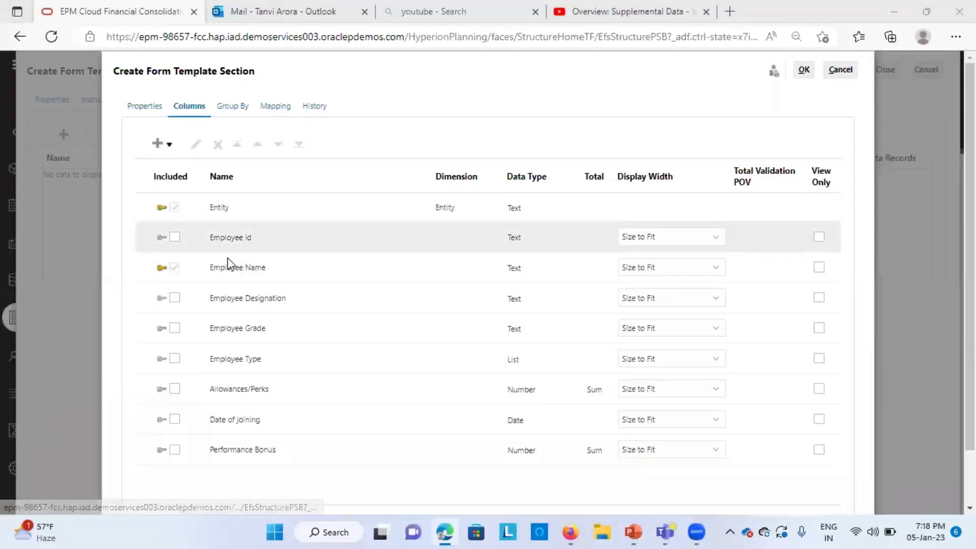
{"action": "left_click", "coordinate": [173, 237]}
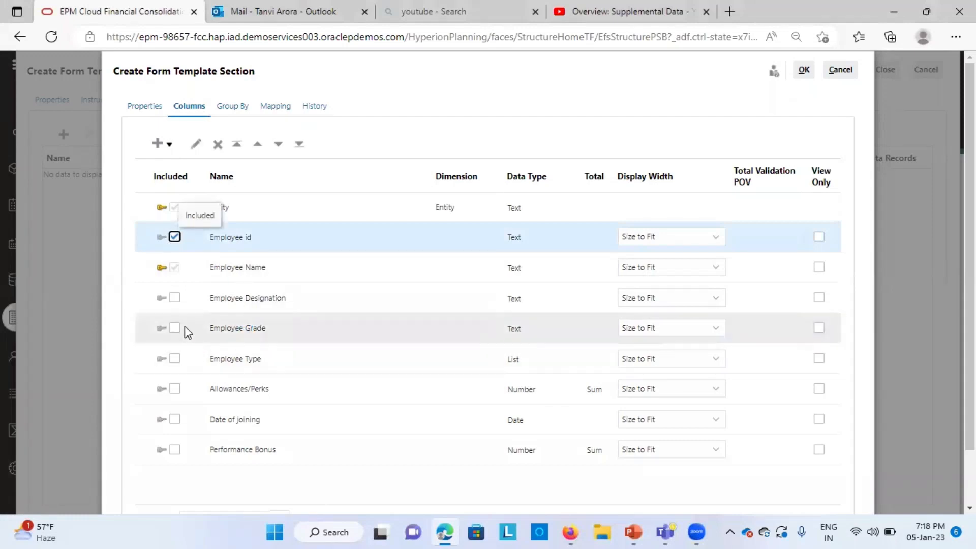
{"action": "left_click", "coordinate": [174, 298]}
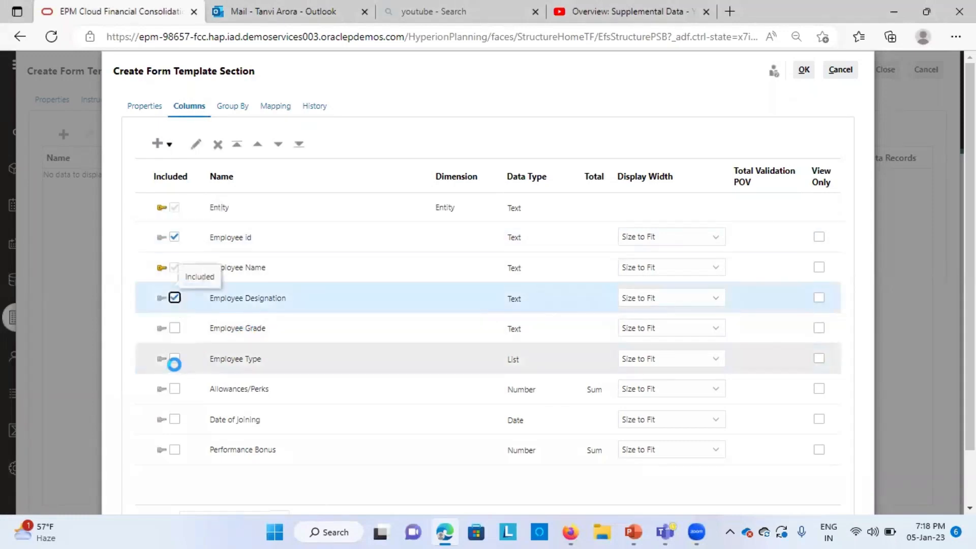
{"action": "left_click", "coordinate": [174, 358]}
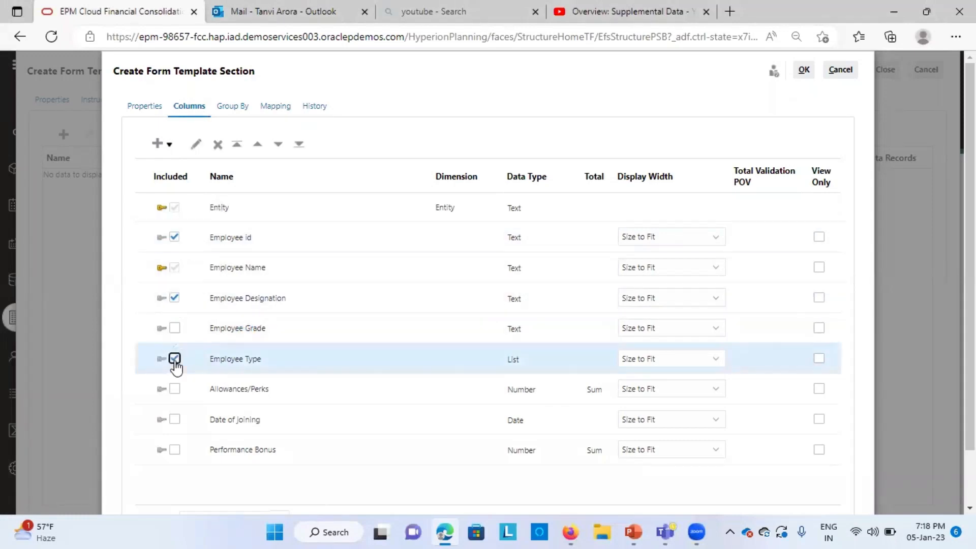
{"action": "left_click", "coordinate": [174, 388]}
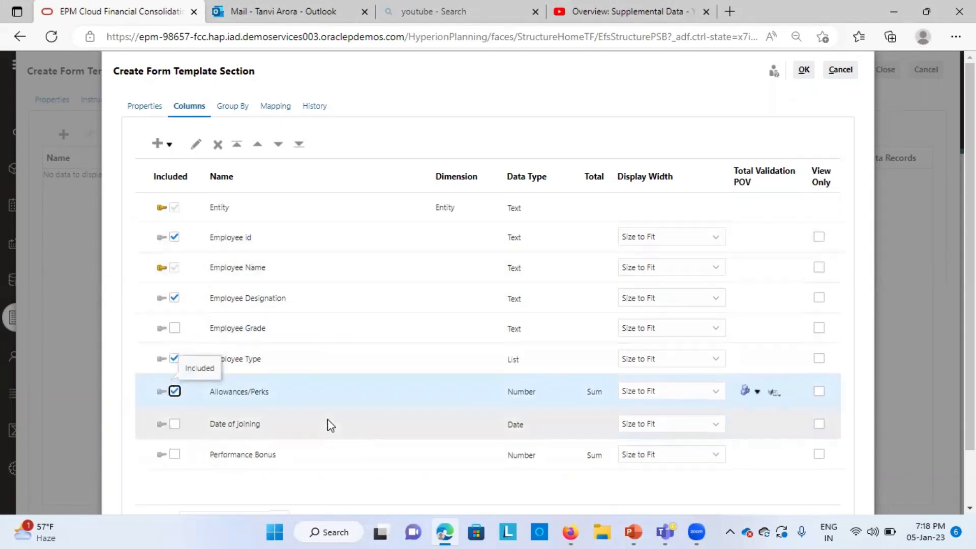
{"action": "left_click", "coordinate": [174, 424]}
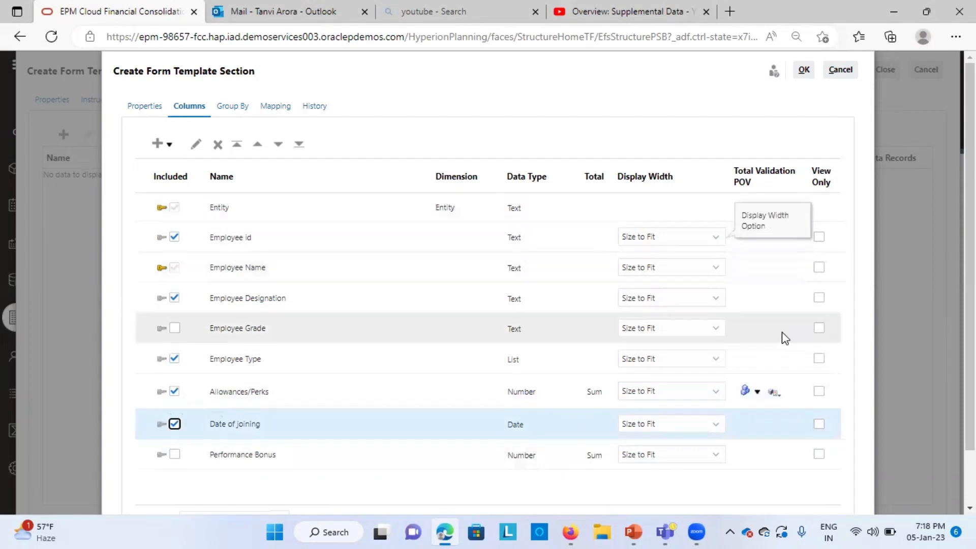
{"action": "scroll", "coordinate": [783, 338], "scroll_direction": "down", "scroll_amount": 2}
{"action": "scroll", "coordinate": [783, 338], "scroll_direction": "up", "scroll_amount": 2}
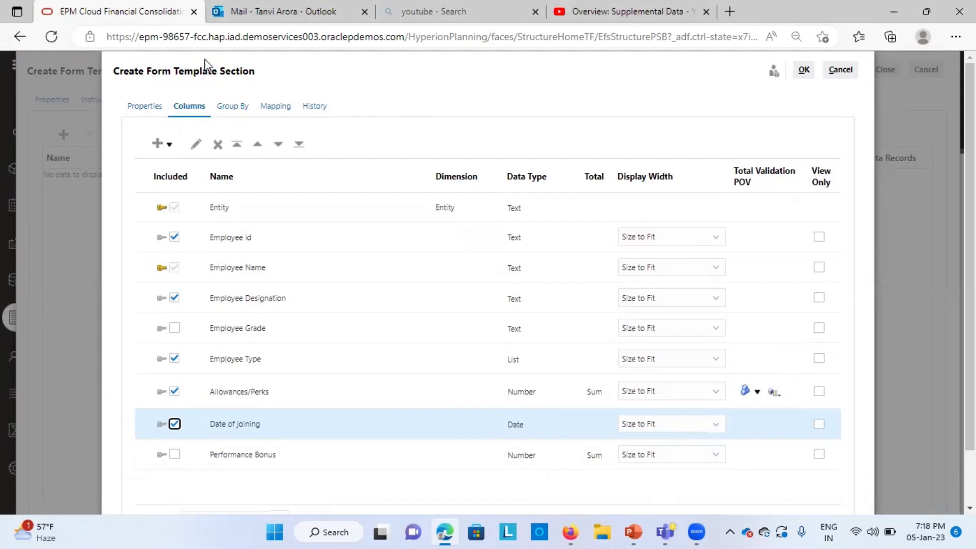
Step: Group the section by Employee Id and Employee Name, and include Allowances/Perks in the grouped view
{"action": "left_click", "coordinate": [232, 105]}
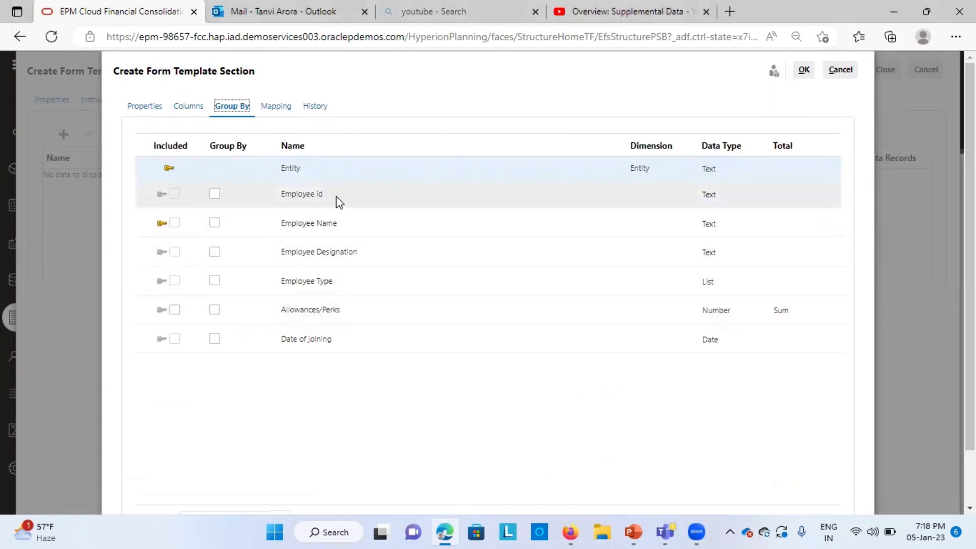
{"action": "left_click", "coordinate": [215, 194]}
{"action": "left_click", "coordinate": [215, 193]}
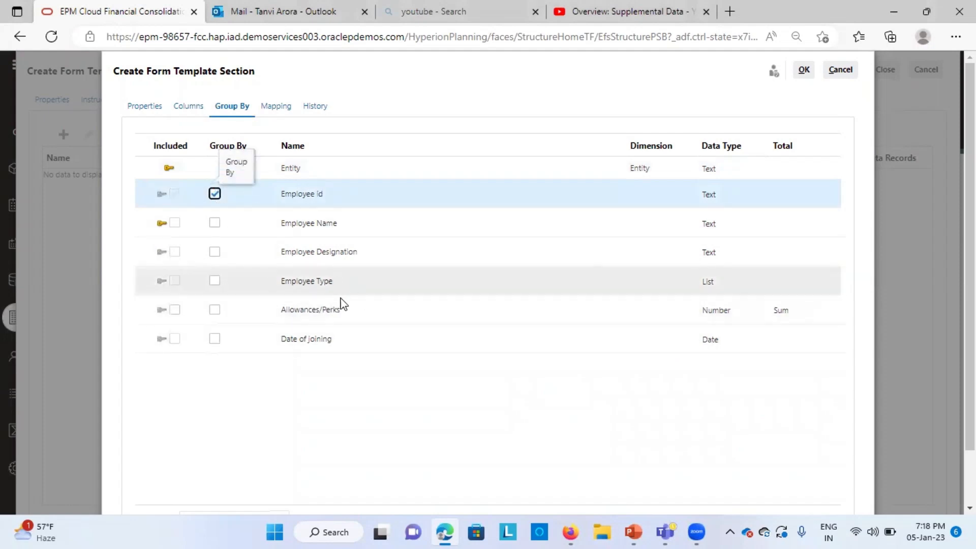
{"action": "left_click", "coordinate": [177, 282]}
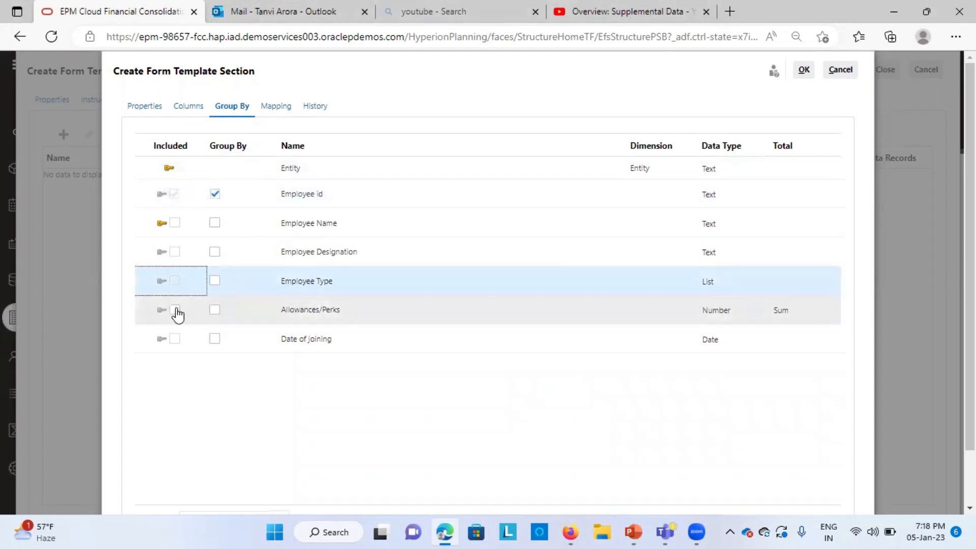
{"action": "left_click", "coordinate": [175, 312]}
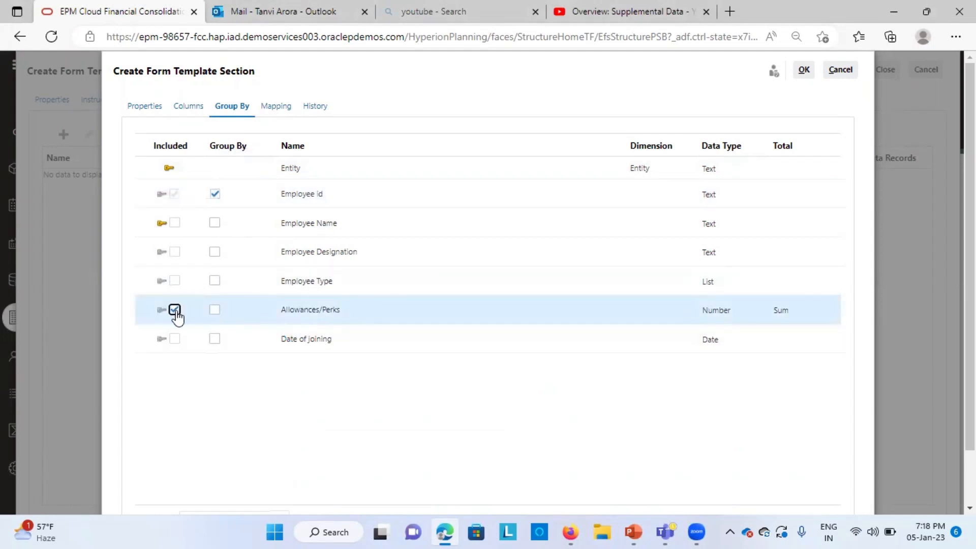
{"action": "left_click", "coordinate": [174, 311]}
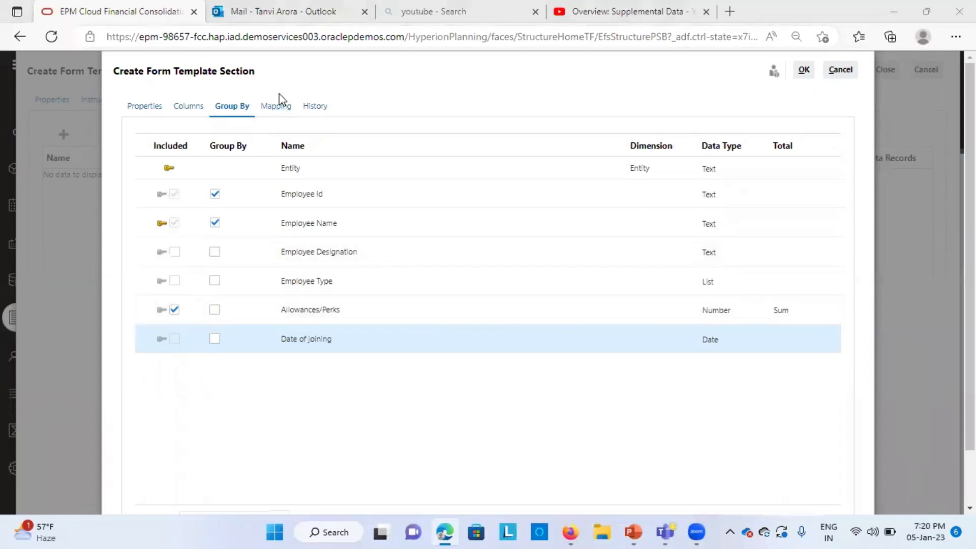
Step: Review the section's mapping, confirm the Salary Info section, and save and close the form template
{"action": "left_click", "coordinate": [270, 113]}
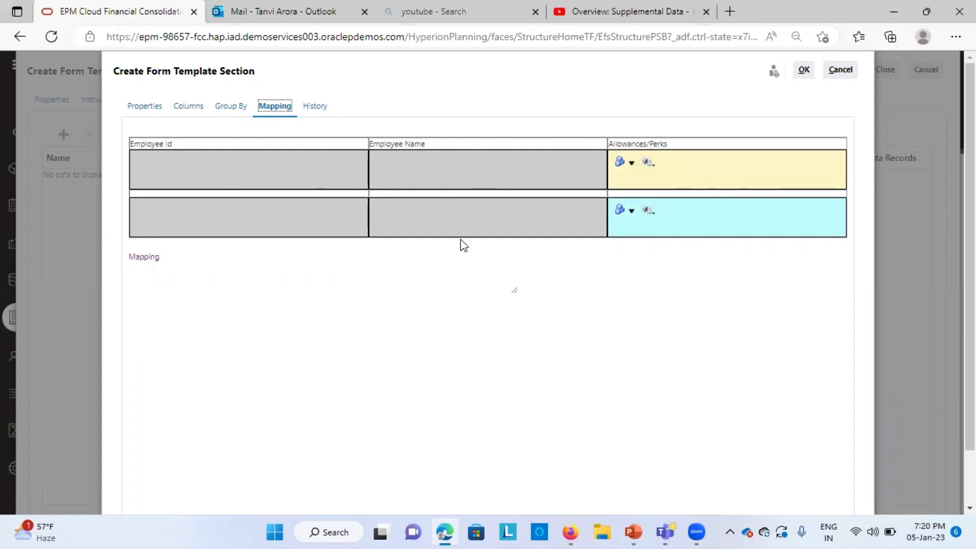
{"action": "left_click", "coordinate": [803, 72]}
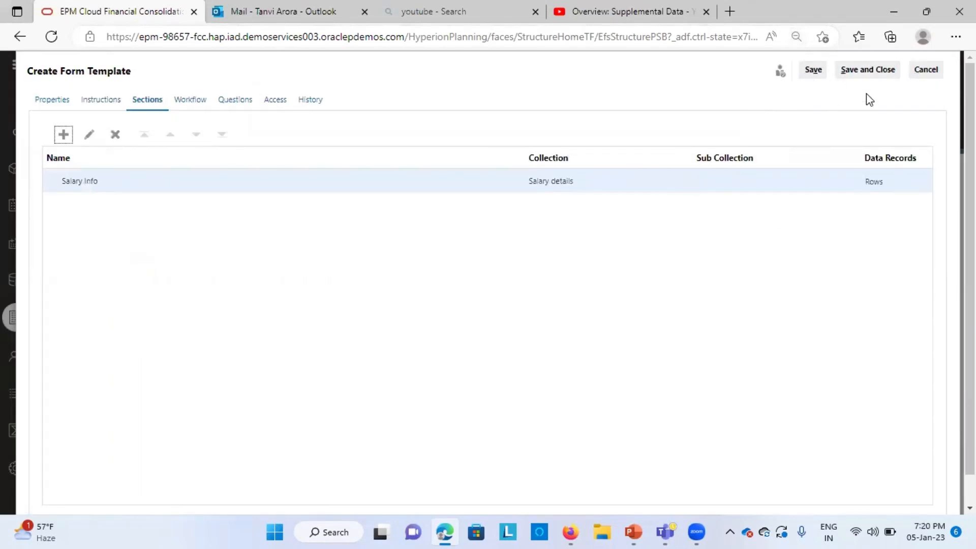
{"action": "left_click", "coordinate": [870, 71]}
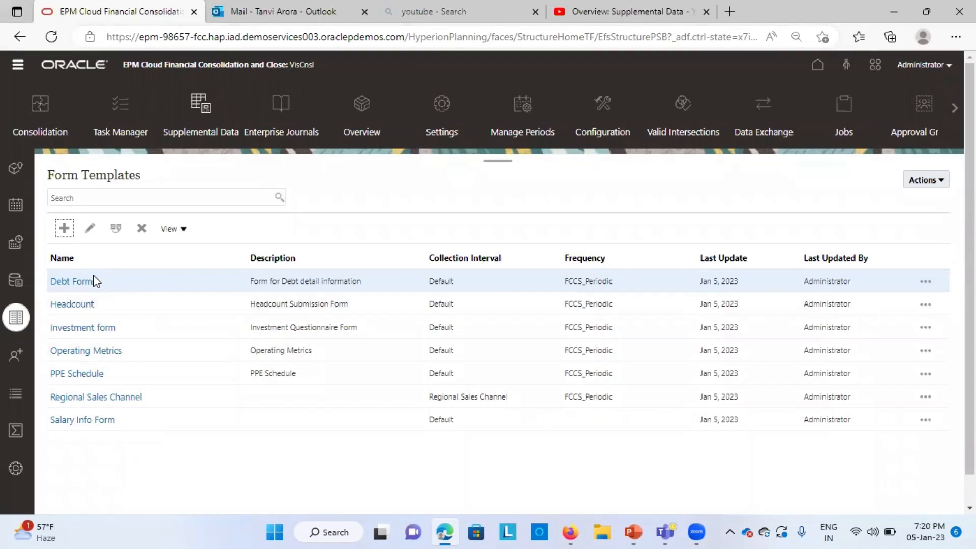
Step: Open the Salary Info Form template for editing and display its workflow settings
{"action": "left_click", "coordinate": [99, 423]}
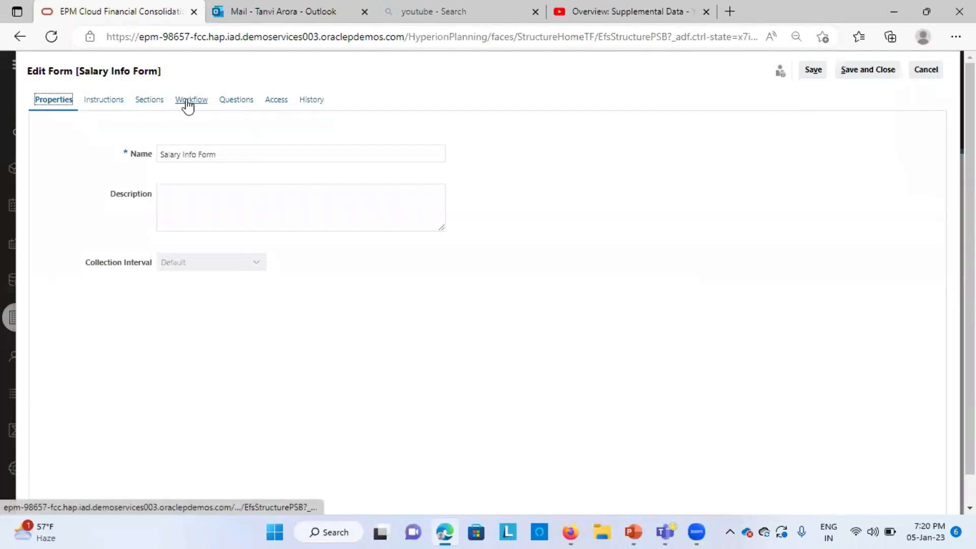
{"action": "left_click", "coordinate": [191, 100]}
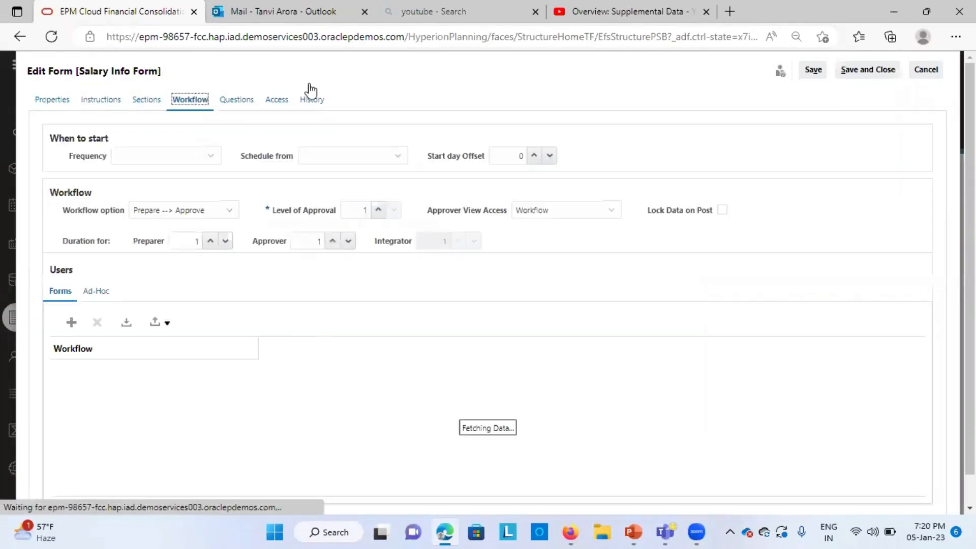
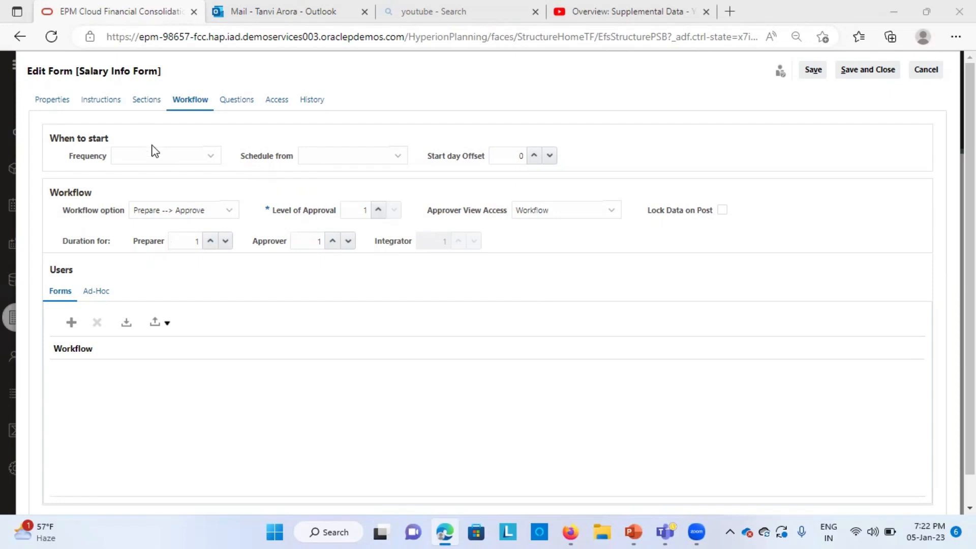
Step: Set the workflow start to FCCS_Periodic frequency, scheduled from Close Date, with a start day offset of 2
{"action": "left_click", "coordinate": [158, 157]}
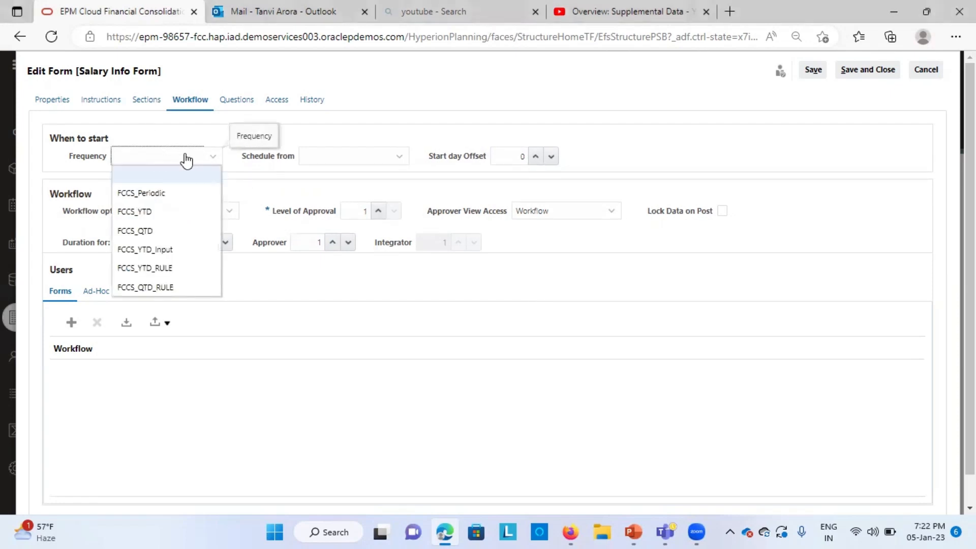
{"action": "left_click", "coordinate": [179, 197]}
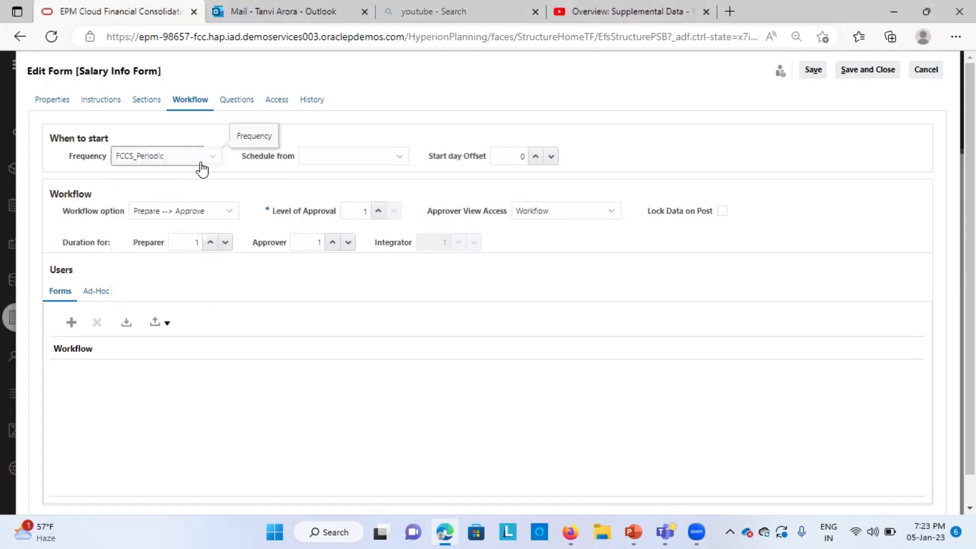
{"action": "left_click", "coordinate": [374, 158]}
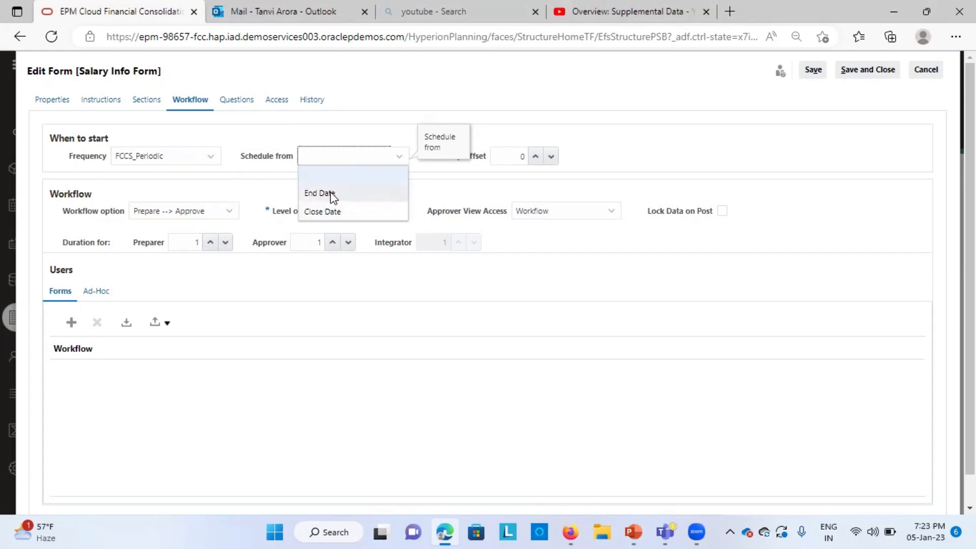
{"action": "left_click", "coordinate": [330, 211]}
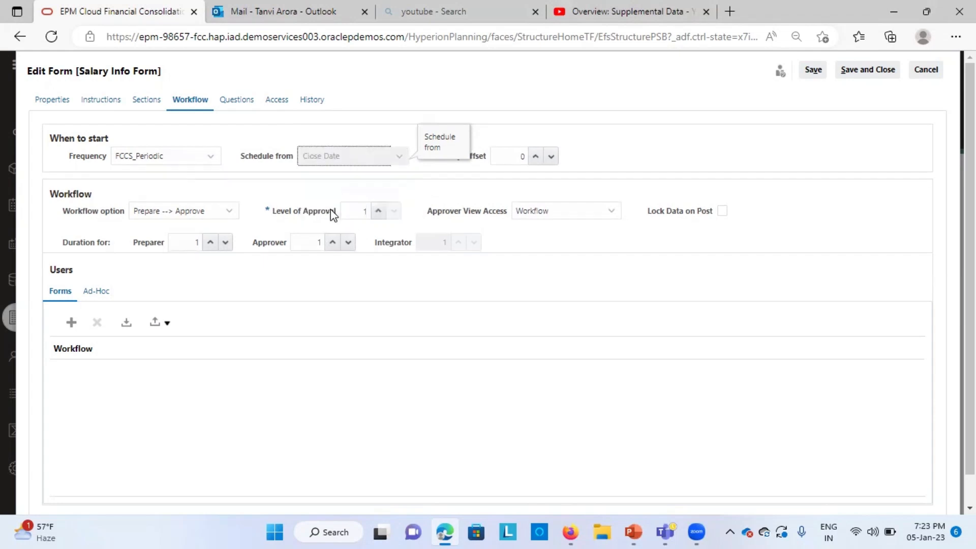
{"action": "left_click", "coordinate": [533, 155]}
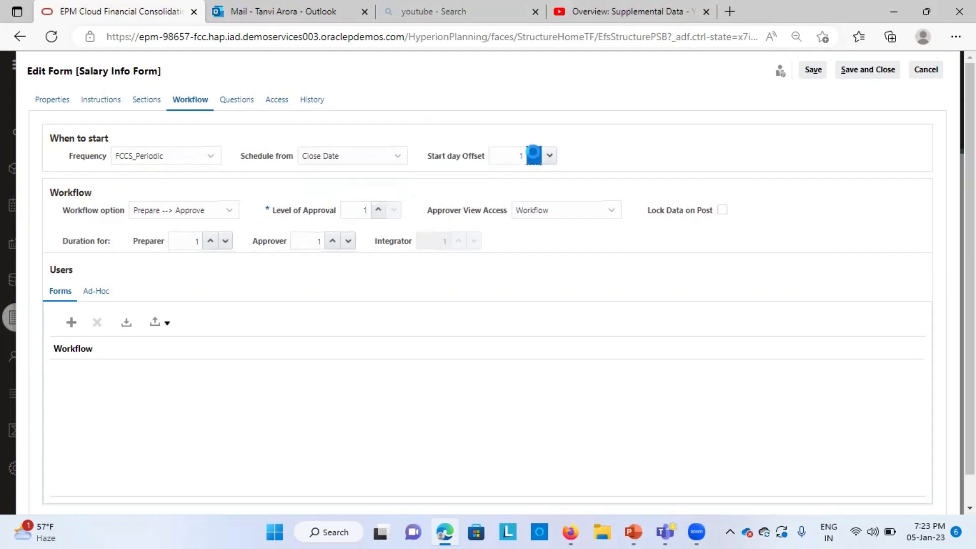
{"action": "left_click", "coordinate": [533, 155]}
Step: Set the workflow option to Prepare --> Approve, approver view access to Workflow, and the preparer duration to 1
{"action": "left_click", "coordinate": [169, 215]}
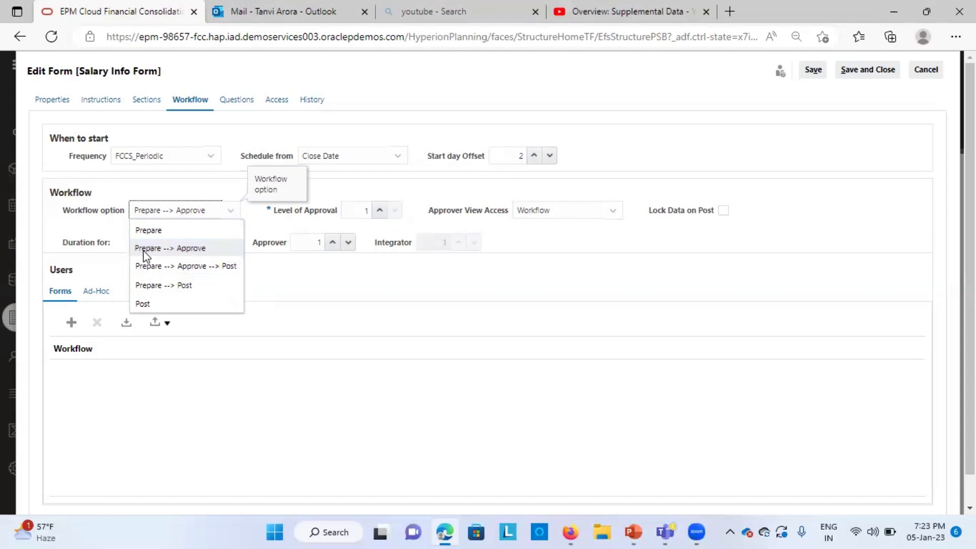
{"action": "left_click", "coordinate": [215, 248]}
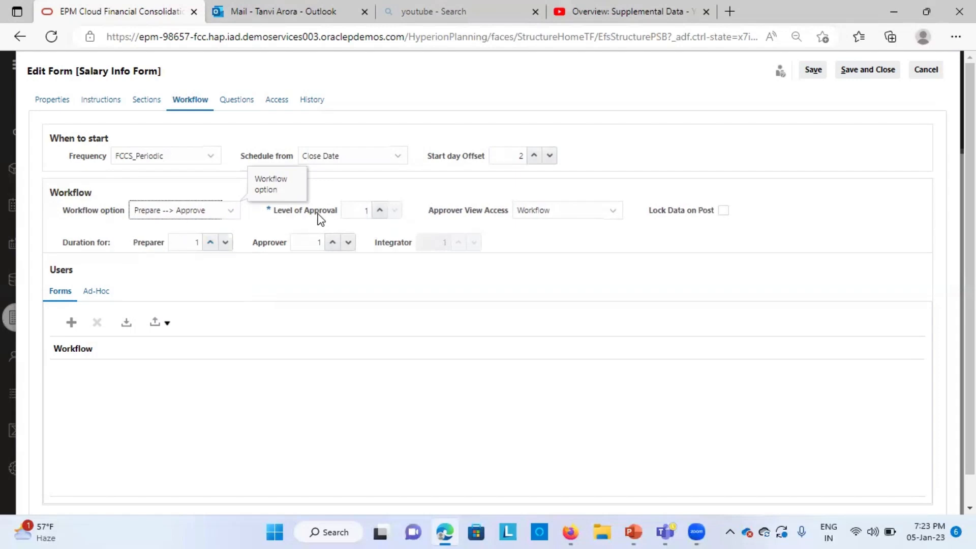
{"action": "left_click", "coordinate": [380, 210]}
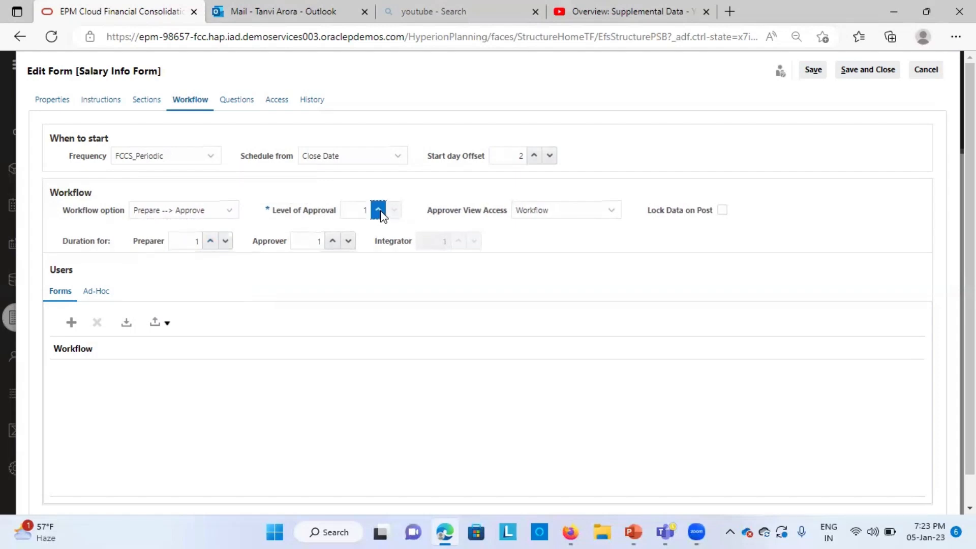
{"action": "left_click", "coordinate": [395, 209]}
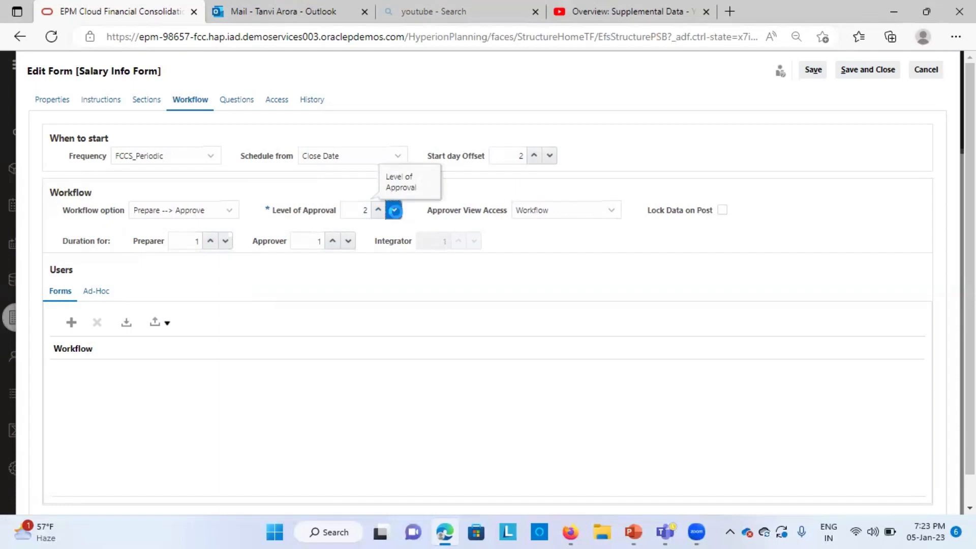
{"action": "left_click", "coordinate": [545, 214]}
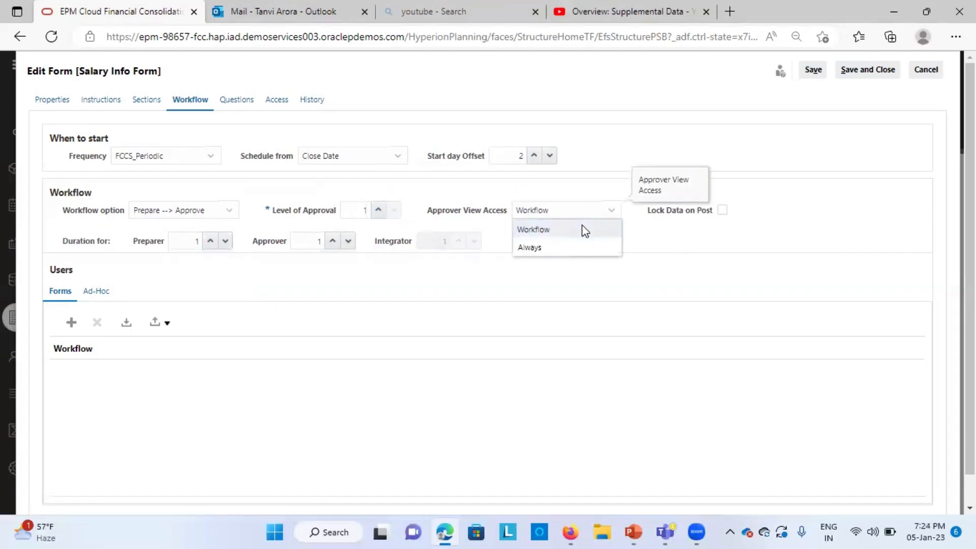
{"action": "left_click", "coordinate": [583, 229]}
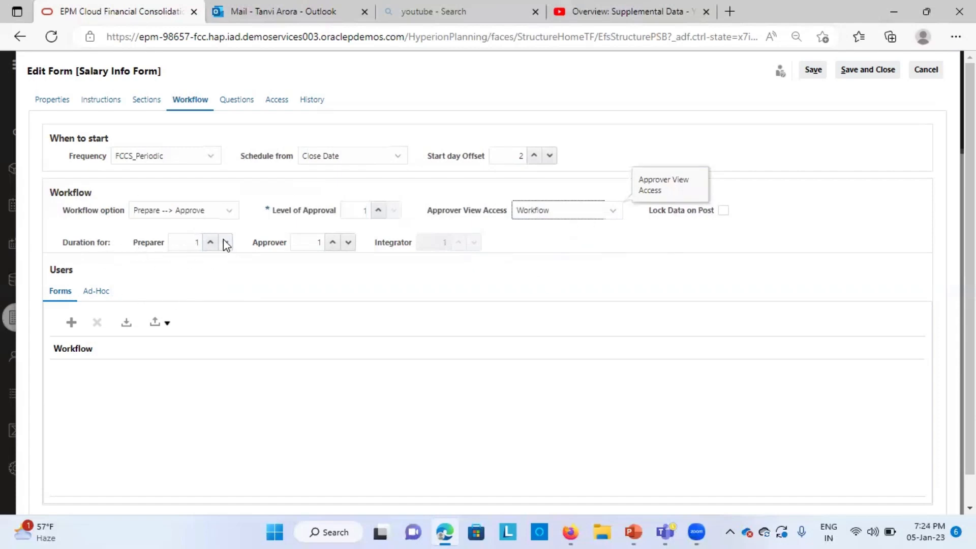
{"action": "left_click", "coordinate": [209, 241]}
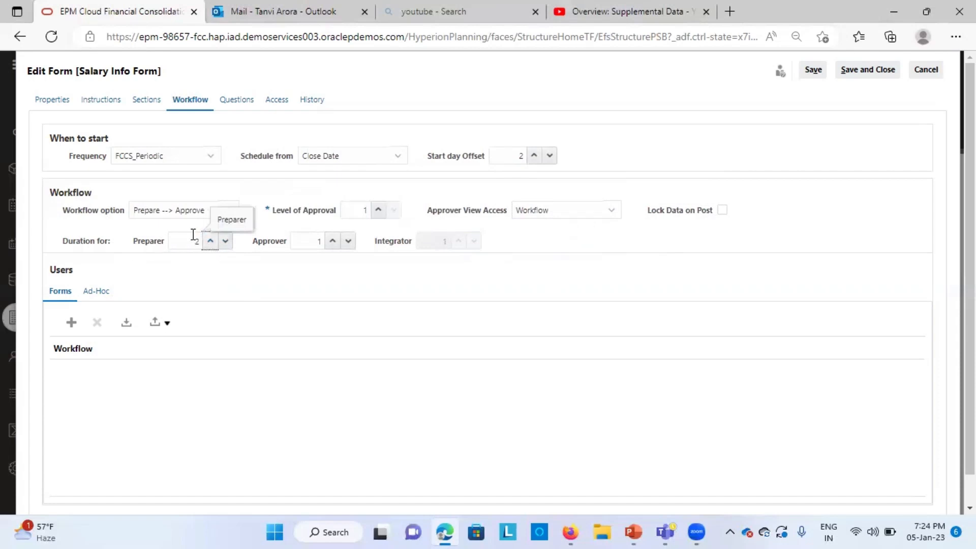
{"action": "left_click", "coordinate": [225, 241]}
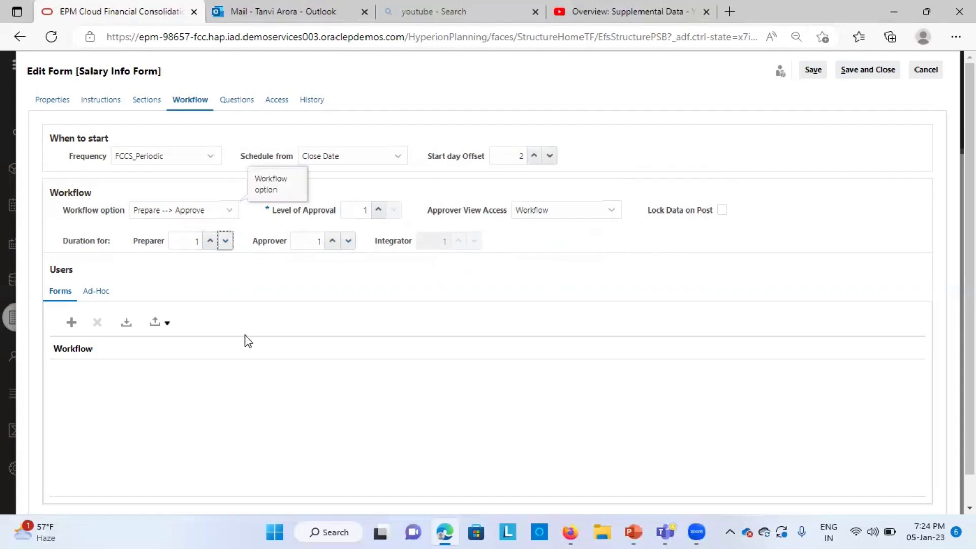
Step: Add a workflow user row and select entity C_100 as its workflow
{"action": "left_click", "coordinate": [70, 323]}
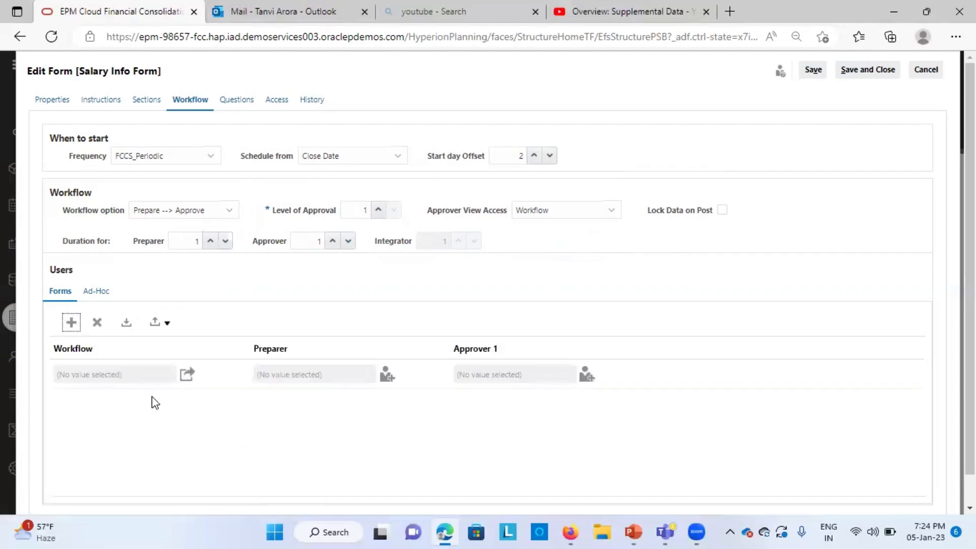
{"action": "left_click", "coordinate": [147, 372]}
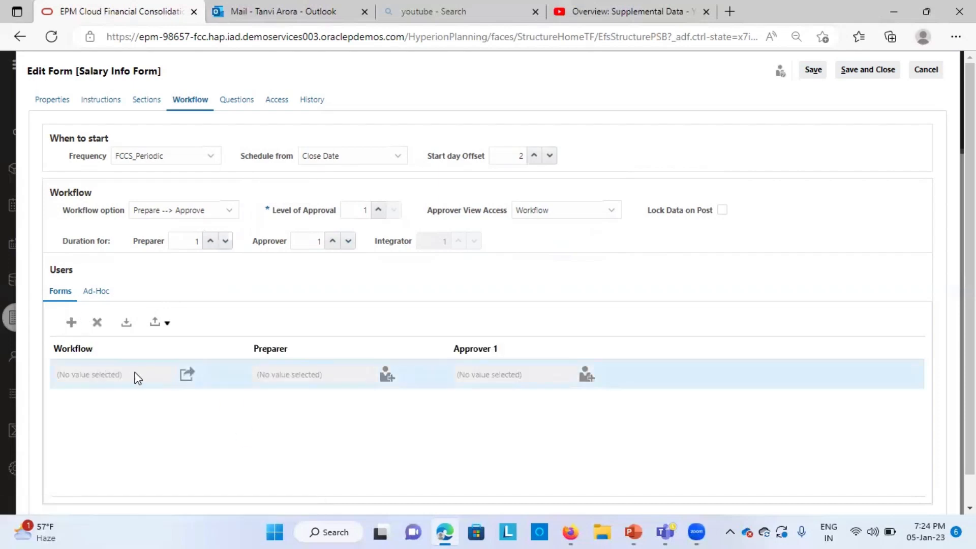
{"action": "left_click", "coordinate": [183, 375]}
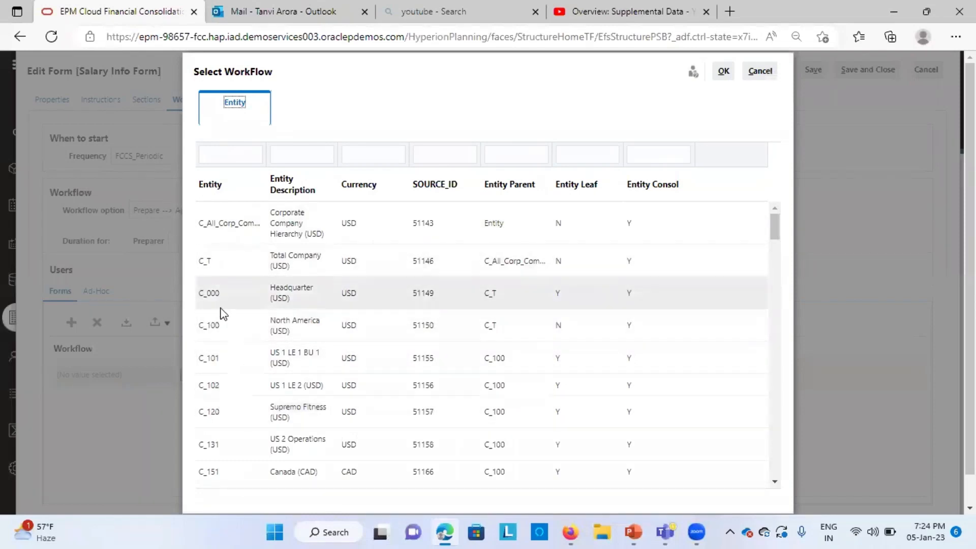
{"action": "left_click", "coordinate": [218, 328]}
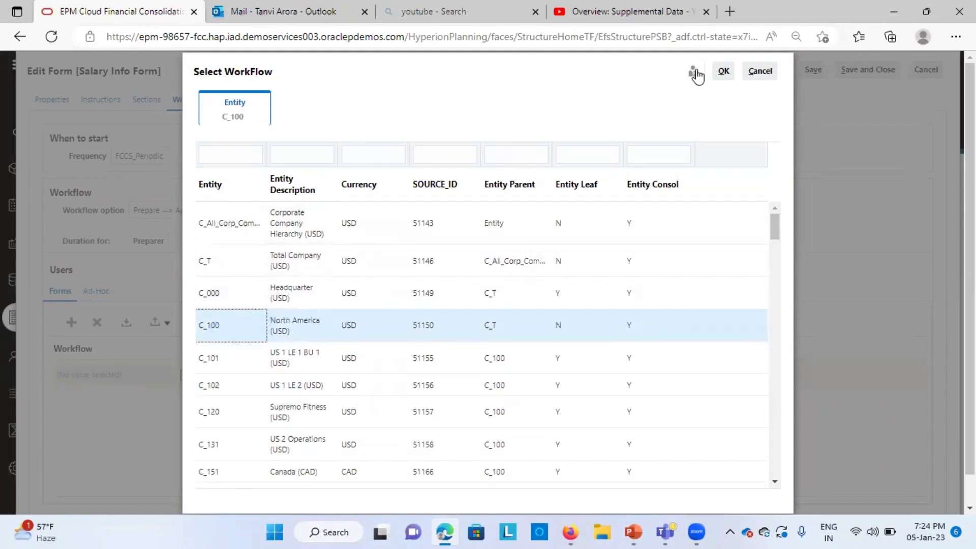
{"action": "left_click", "coordinate": [722, 74]}
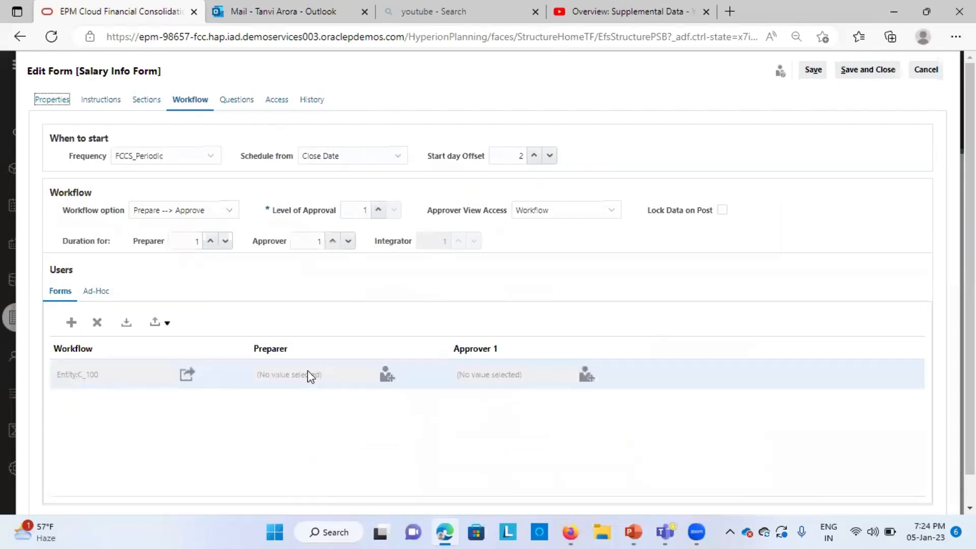
Step: Search for the preparer user by first name and assign them as the row's preparer
{"action": "left_click", "coordinate": [385, 377]}
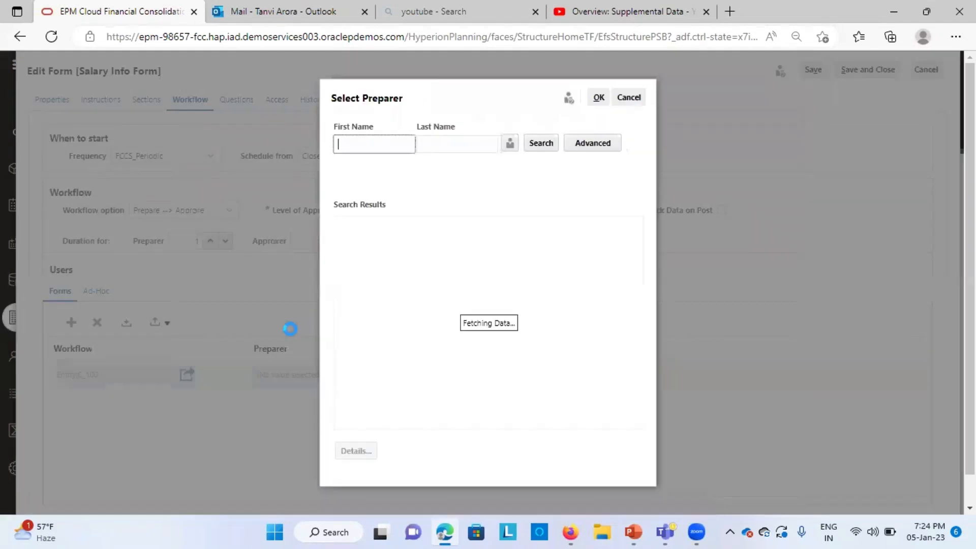
{"action": "left_click", "coordinate": [399, 151]}
{"action": "type", "text": "frank"}
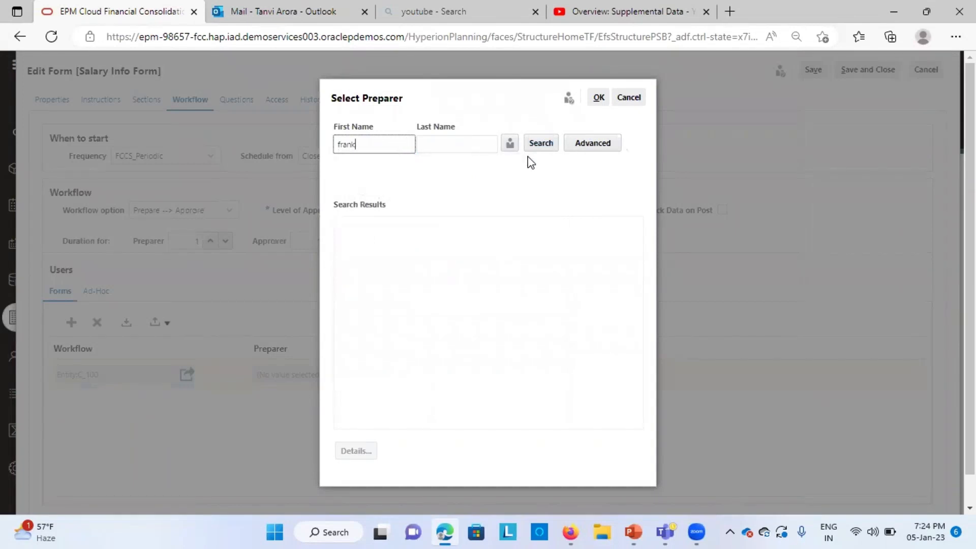
{"action": "left_click", "coordinate": [542, 145]}
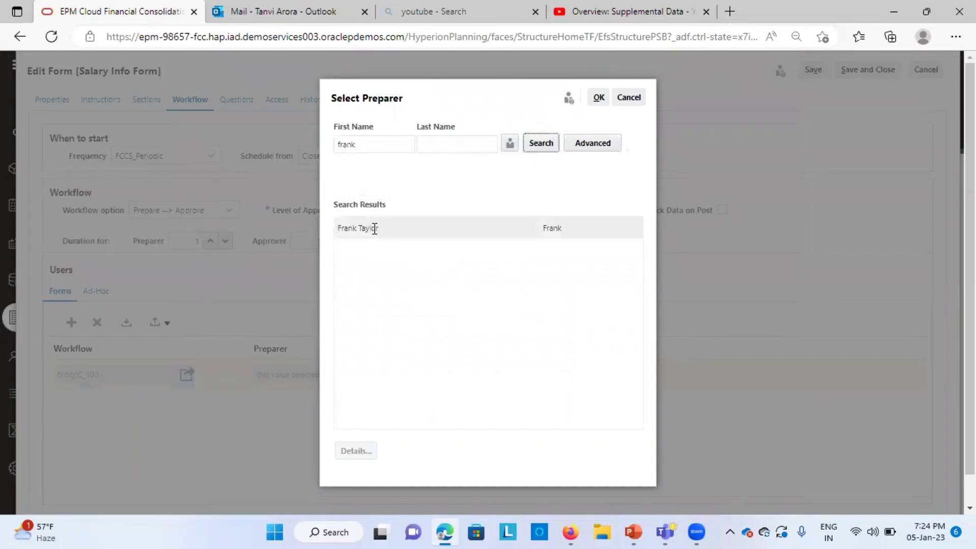
{"action": "left_click", "coordinate": [375, 227]}
{"action": "left_click", "coordinate": [598, 98]}
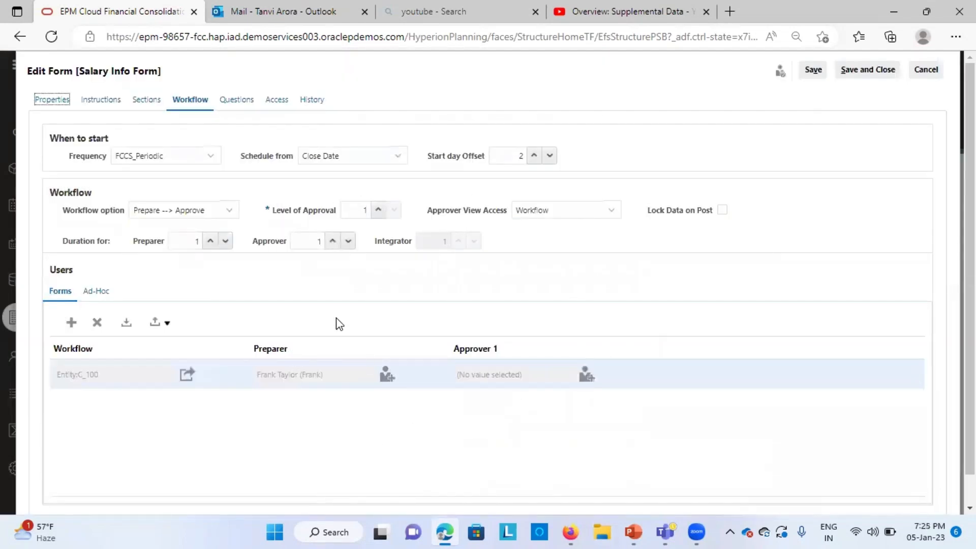
Step: Search for the approver user by first name, assign them as Approver 1, and save the form template
{"action": "left_click", "coordinate": [585, 378]}
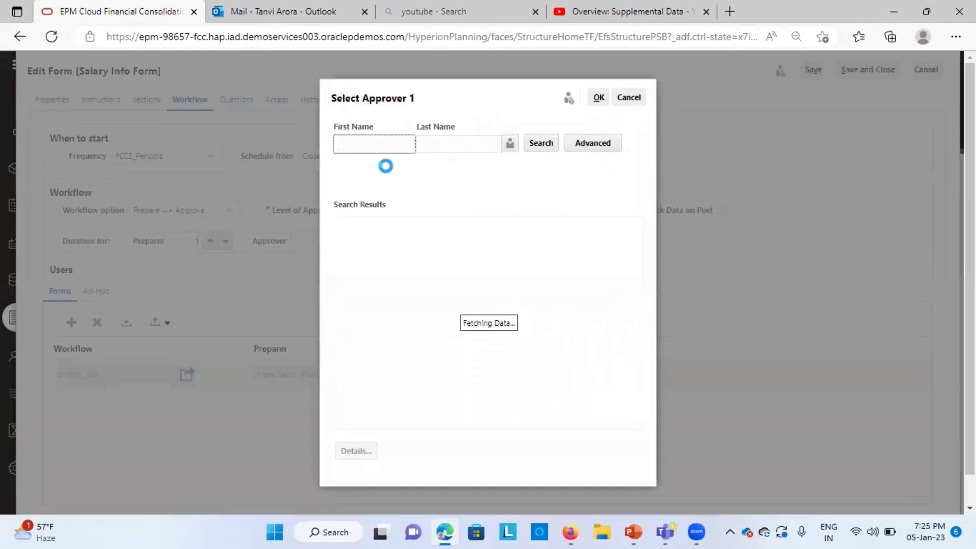
{"action": "type", "text": "amy"}
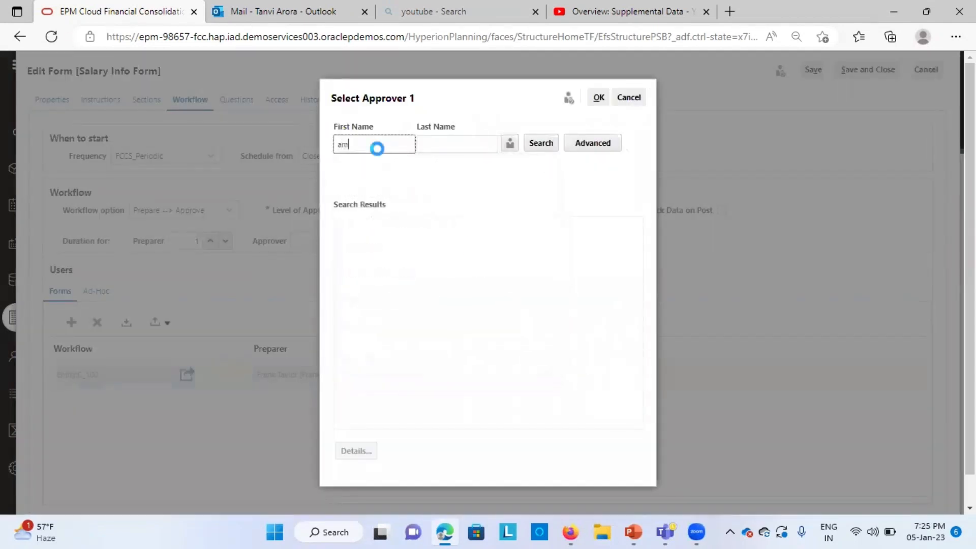
{"action": "left_click", "coordinate": [539, 143]}
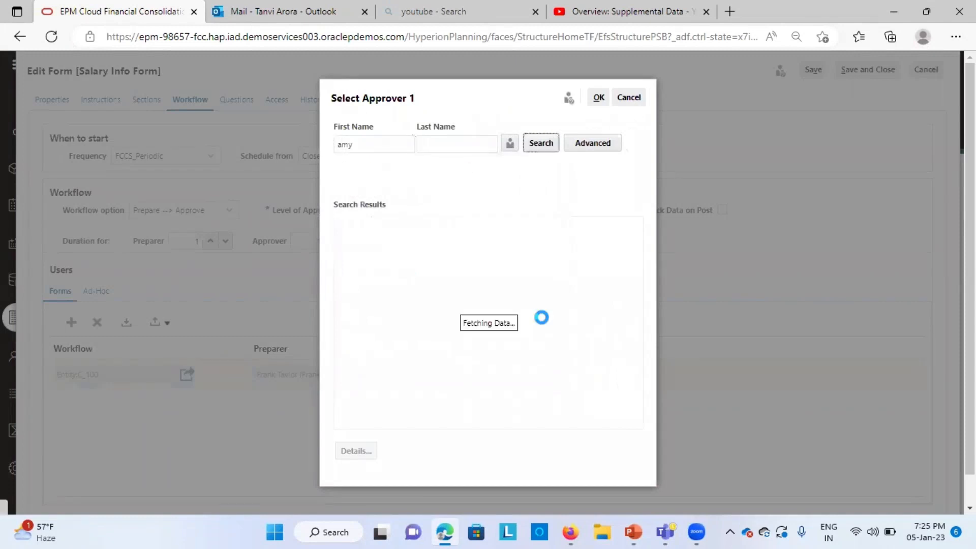
{"action": "left_click", "coordinate": [389, 229]}
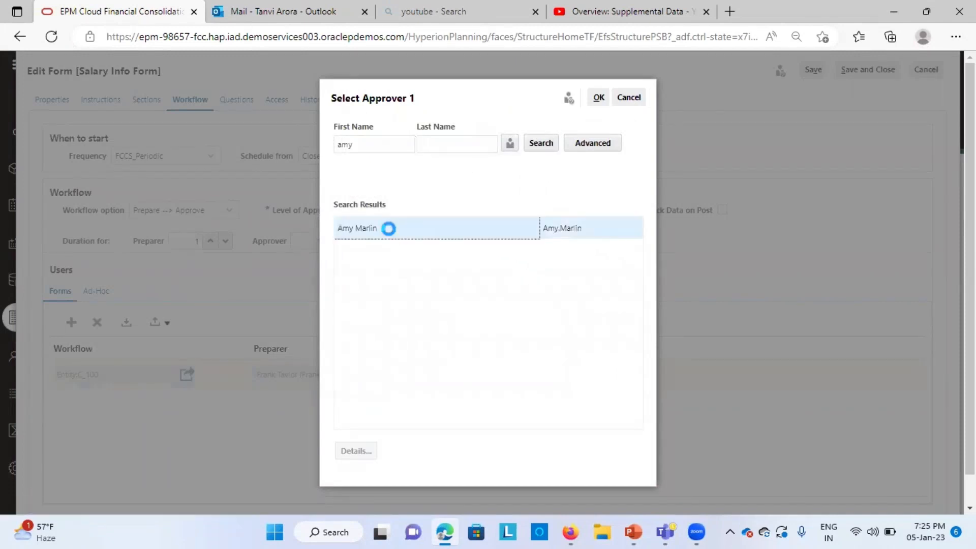
{"action": "left_click", "coordinate": [598, 97]}
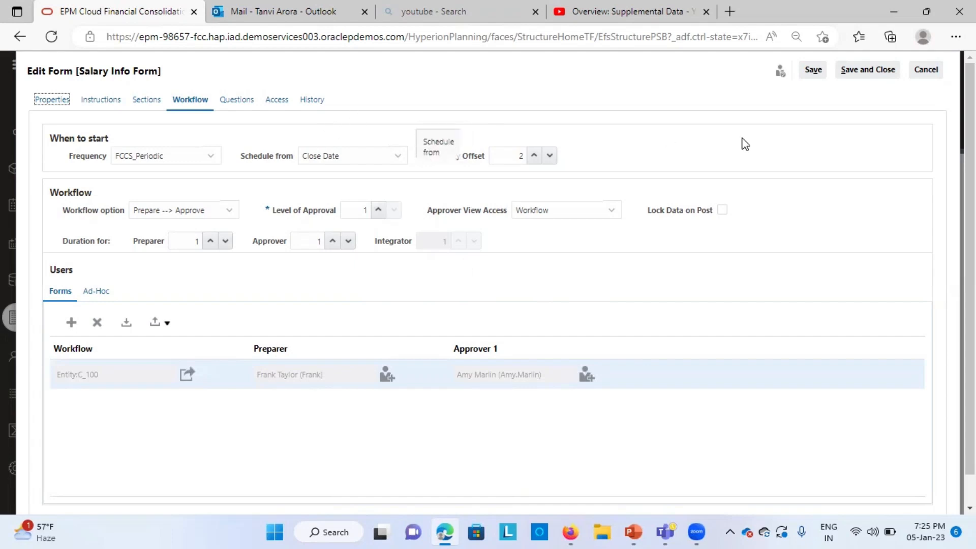
{"action": "left_click", "coordinate": [813, 70]}
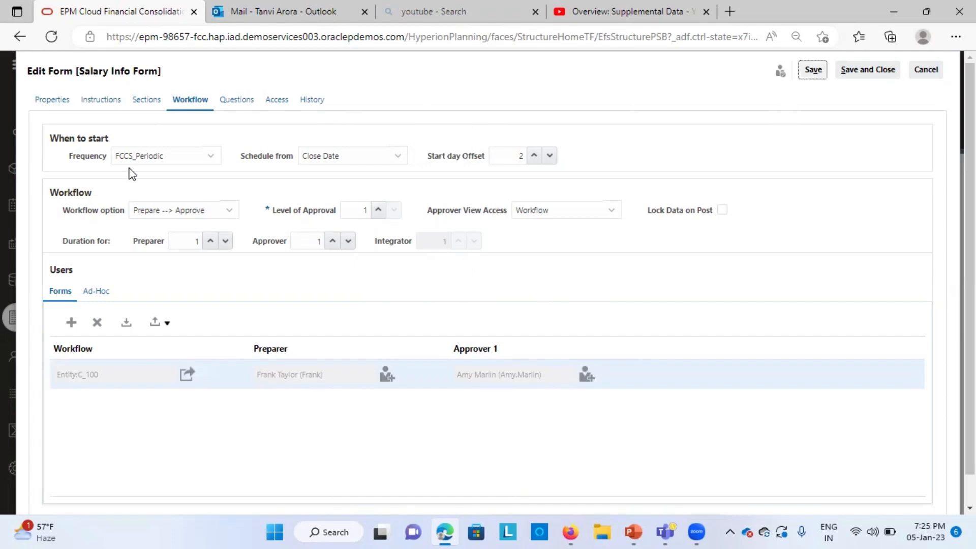
Step: Add a new question on the Questions page reading "Are all the compliances followed?"
{"action": "left_click", "coordinate": [236, 100]}
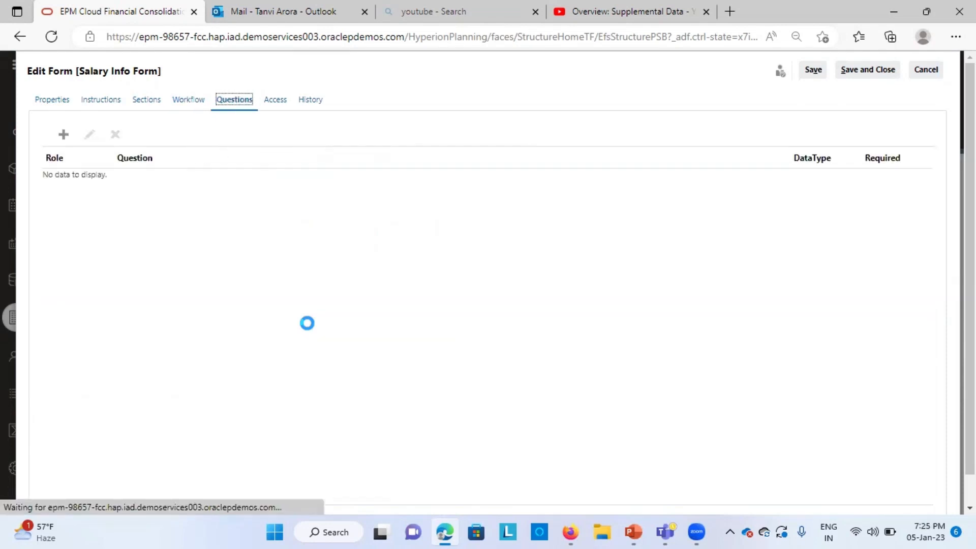
{"action": "left_click", "coordinate": [63, 134]}
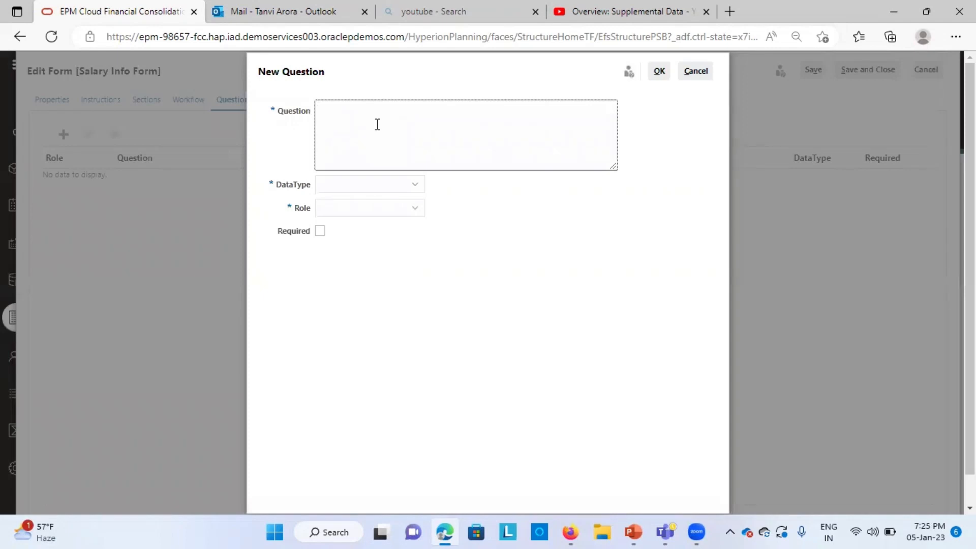
{"action": "type", "text": "Pleas"}
{"action": "key", "text": "BackSpace"}
{"action": "key", "text": "BackSpace"}
{"action": "key", "text": "BackSpace"}
{"action": "key", "text": "BackSpace"}
{"action": "key", "text": "BackSpace"}
{"action": "key", "text": "BackSpace"}
{"action": "key", "text": "BackSpace"}
{"action": "key", "text": "BackSpace"}
{"action": "key", "text": "BackSpace"}
{"action": "key", "text": "BackSpace"}
{"action": "key", "text": "BackSpace"}
{"action": "key", "text": "BackSpace"}
{"action": "key", "text": "BackSpace"}
{"action": "key", "text": "BackSpace"}
{"action": "key", "text": "BackSpace"}
{"action": "key", "text": "BackSpace"}
{"action": "double_click", "coordinate": [336, 105]}
{"action": "key", "text": "BackSpace"}
{"action": "type", "text": "Are"}
{"action": "key", "text": "BackSpace"}
Step: Set the question's data type to Yes/No and mark it as required
{"action": "left_click", "coordinate": [399, 187]}
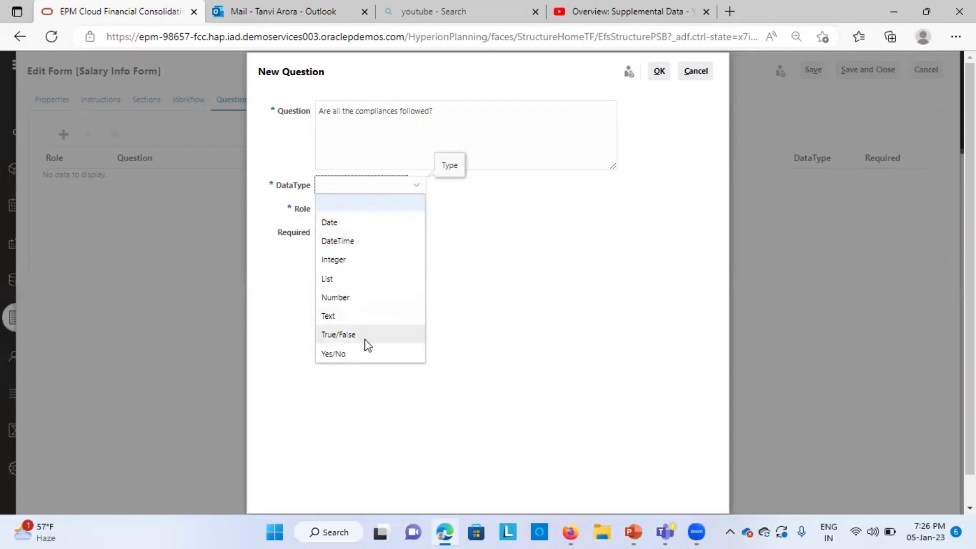
{"action": "left_click", "coordinate": [353, 353]}
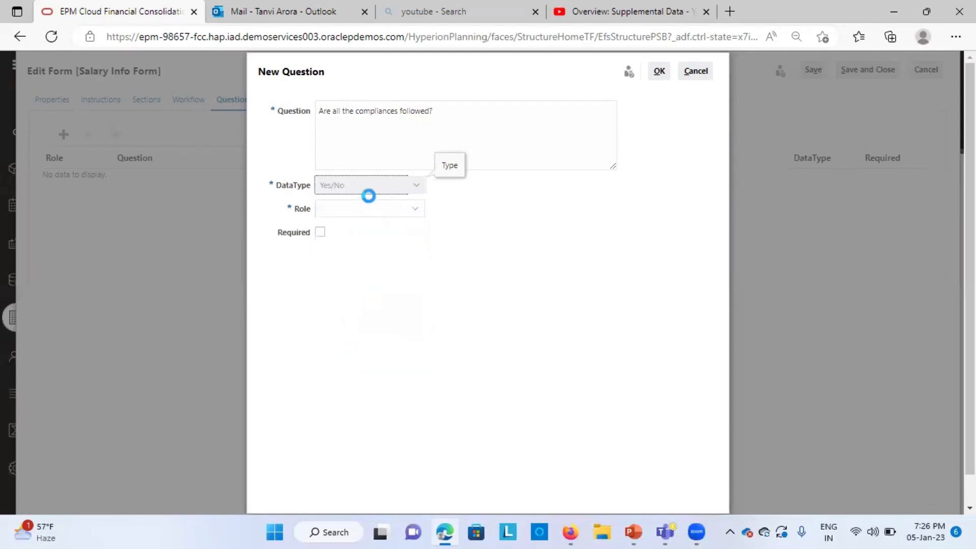
{"action": "left_click", "coordinate": [319, 233]}
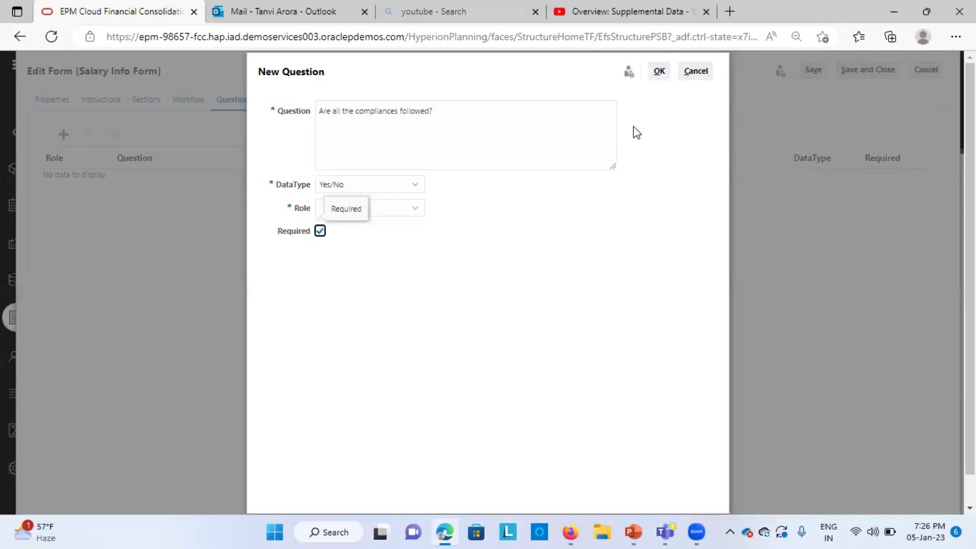
Step: Set the question's role to Preparer
{"action": "left_click", "coordinate": [660, 74]}
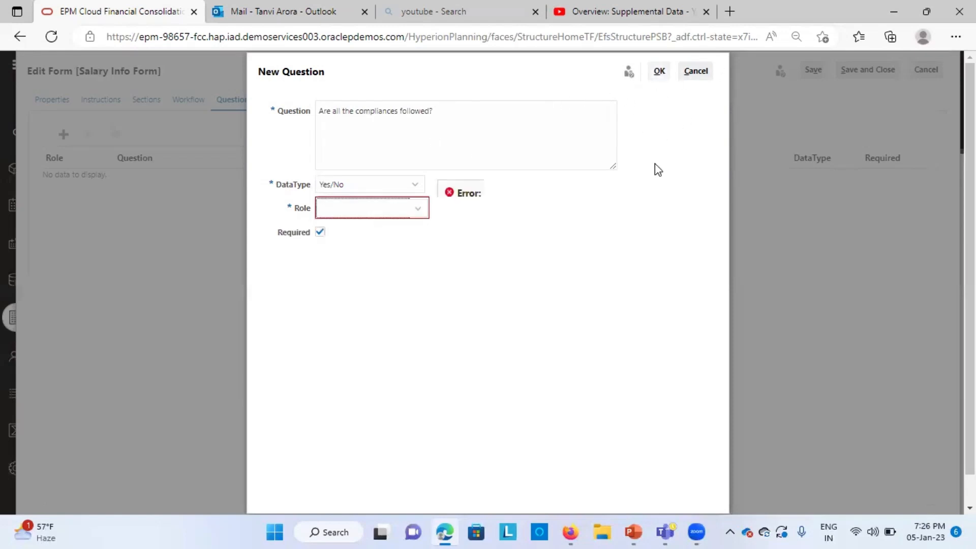
{"action": "left_click", "coordinate": [359, 218]}
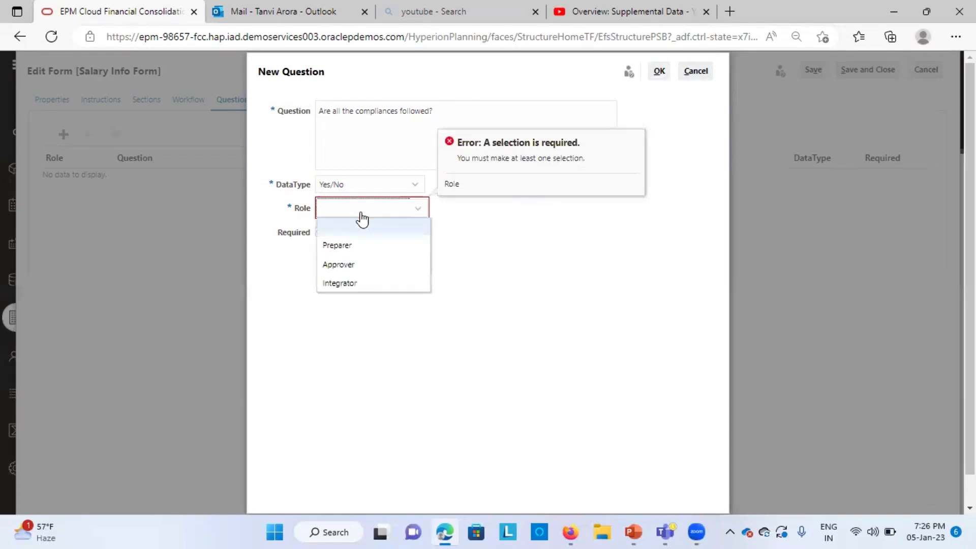
{"action": "left_click", "coordinate": [350, 245]}
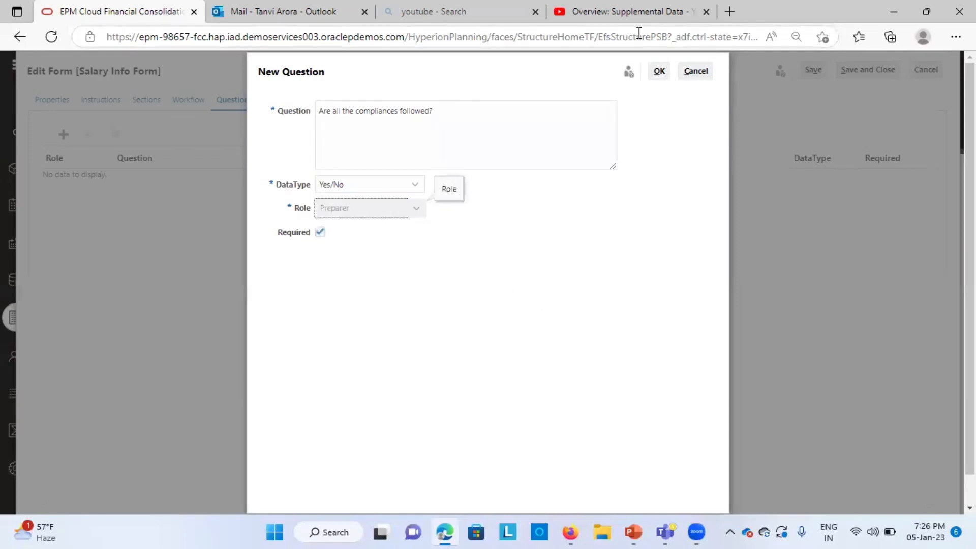
Step: Confirm the new question, then save and close the Salary Info Form template
{"action": "left_click", "coordinate": [661, 72]}
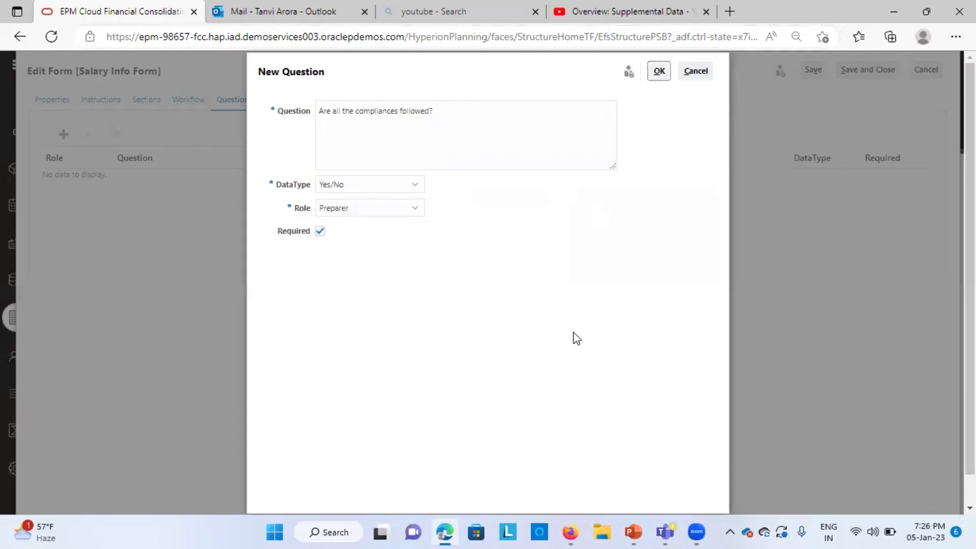
{"action": "left_click", "coordinate": [659, 71]}
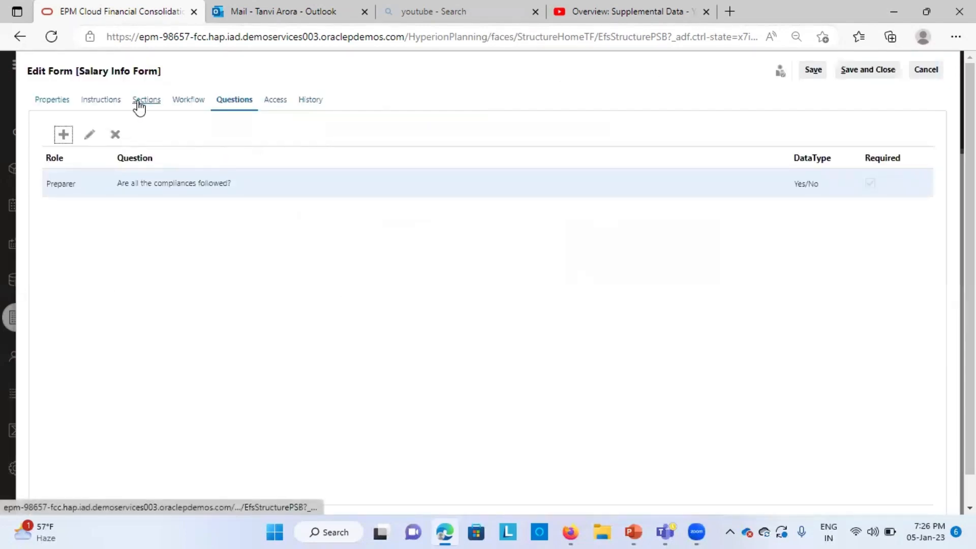
{"action": "left_click", "coordinate": [285, 101]}
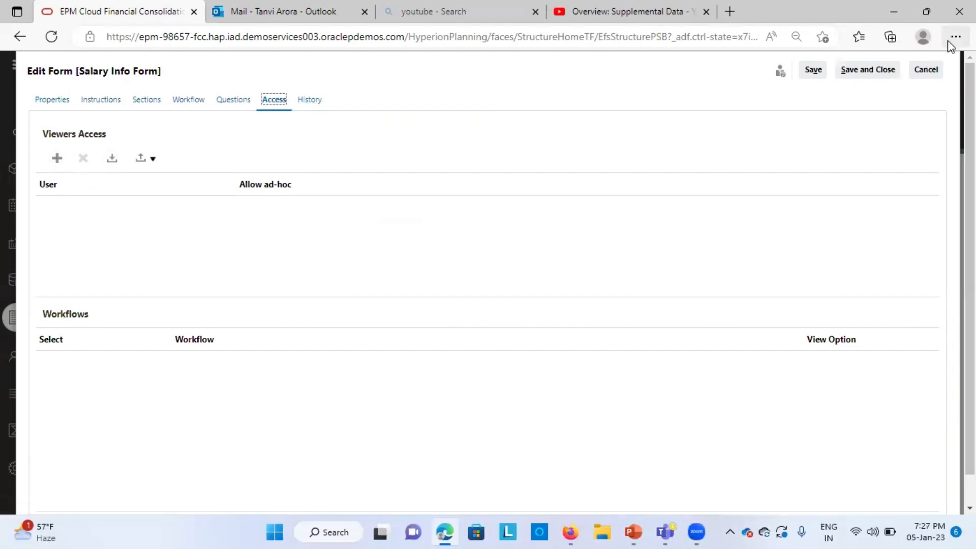
{"action": "left_click", "coordinate": [875, 69]}
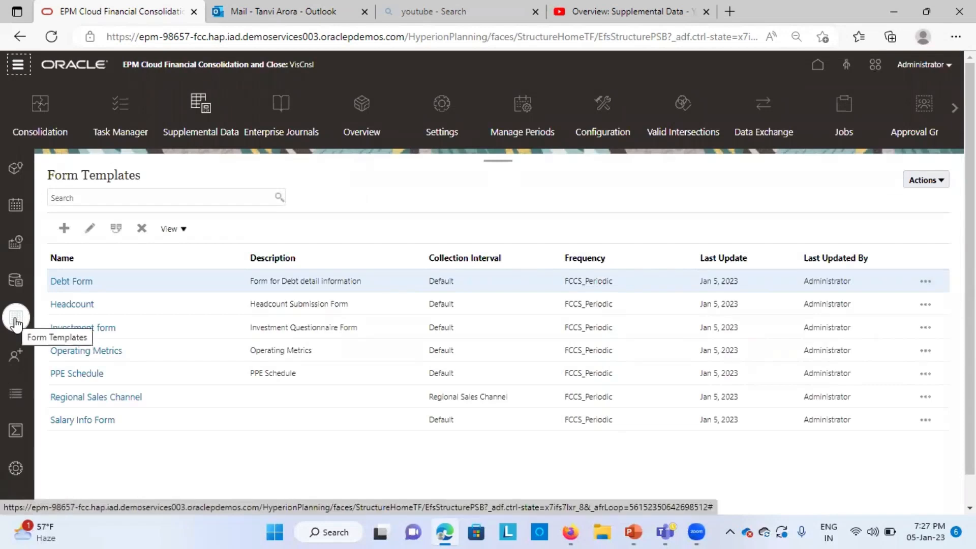
{"action": "left_click", "coordinate": [89, 419]}
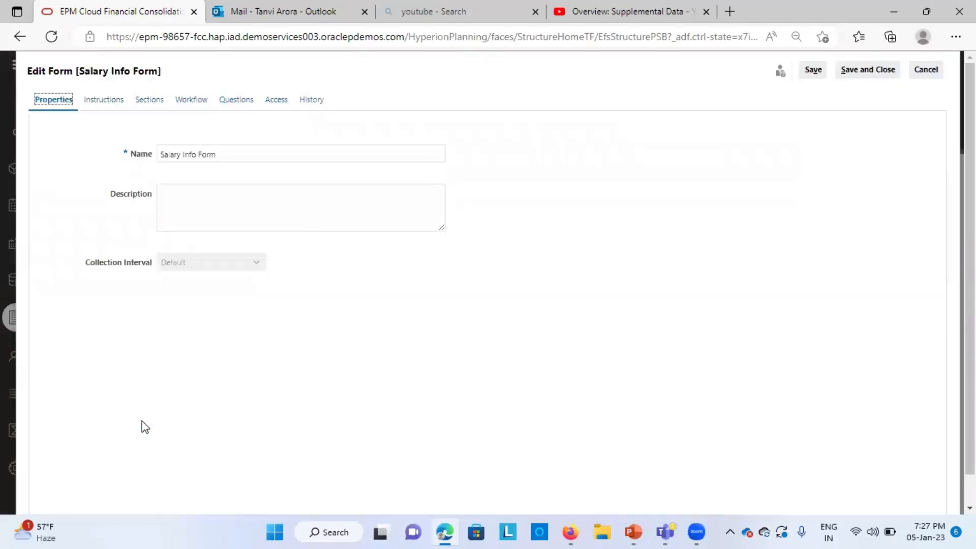
{"action": "left_click", "coordinate": [929, 72]}
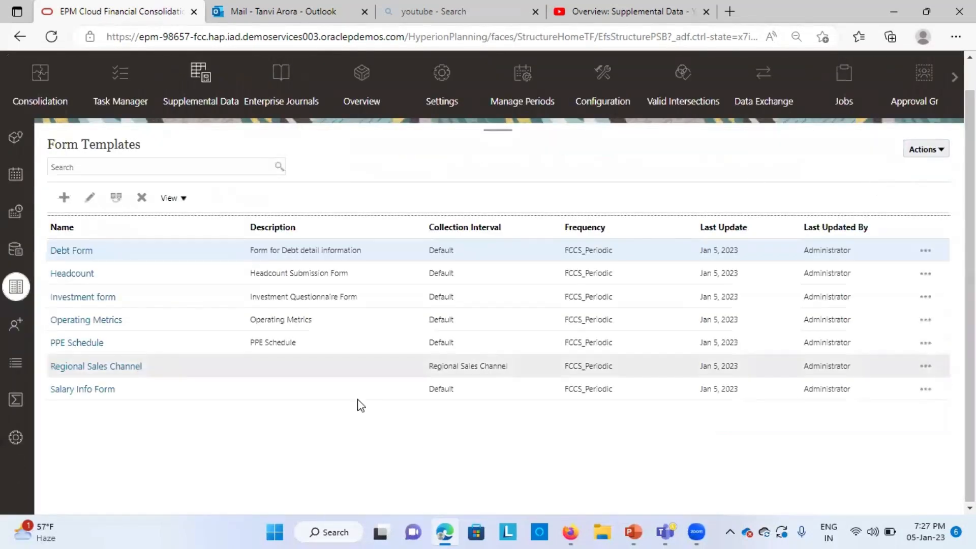
Step: Start deploying form templates and choose the Default, 2022, Apr, Actual data collection period
{"action": "left_click", "coordinate": [940, 150]}
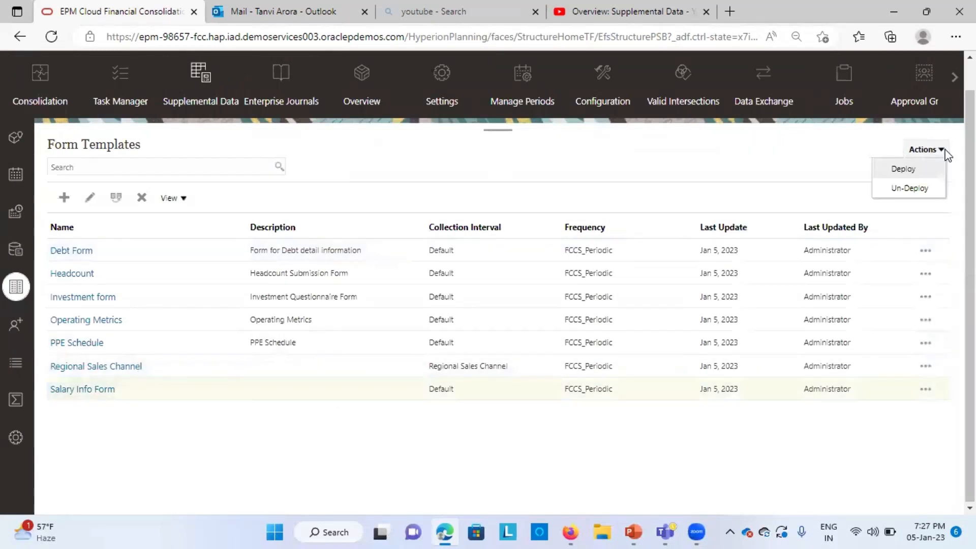
{"action": "left_click", "coordinate": [907, 165]}
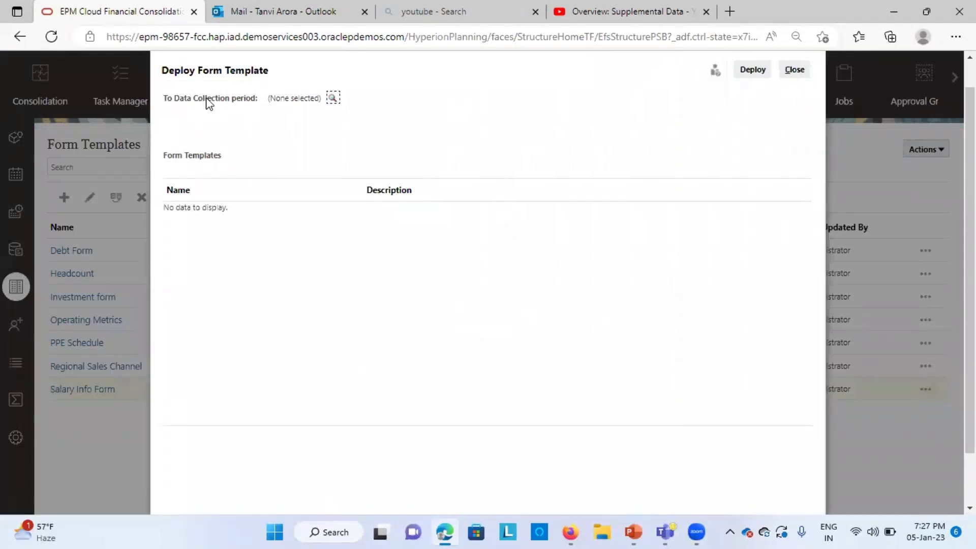
{"action": "left_click", "coordinate": [333, 97]}
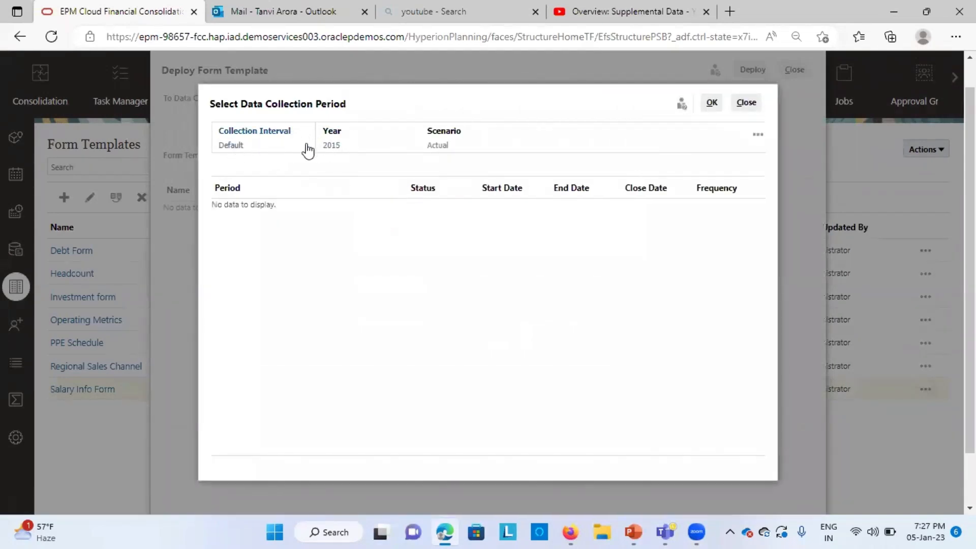
{"action": "left_click", "coordinate": [334, 147]}
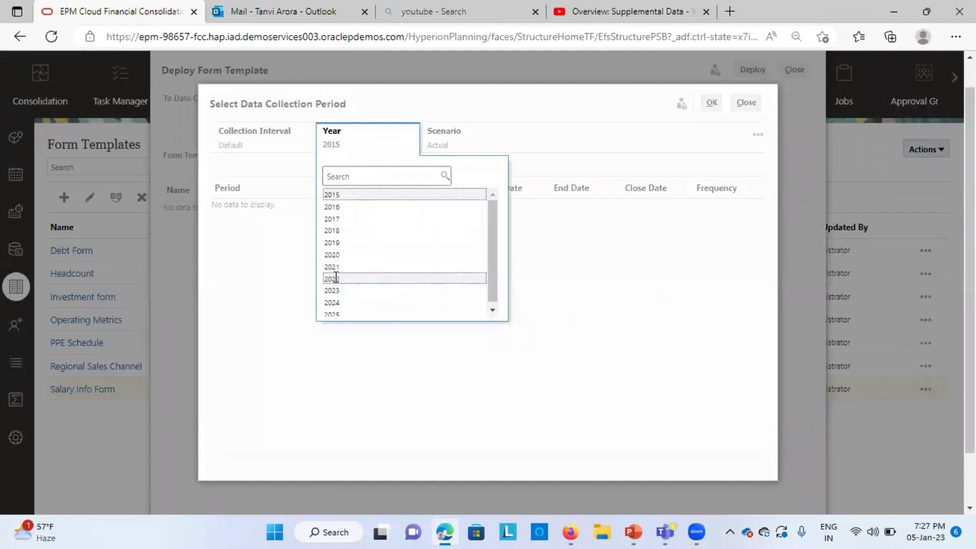
{"action": "left_click", "coordinate": [338, 279]}
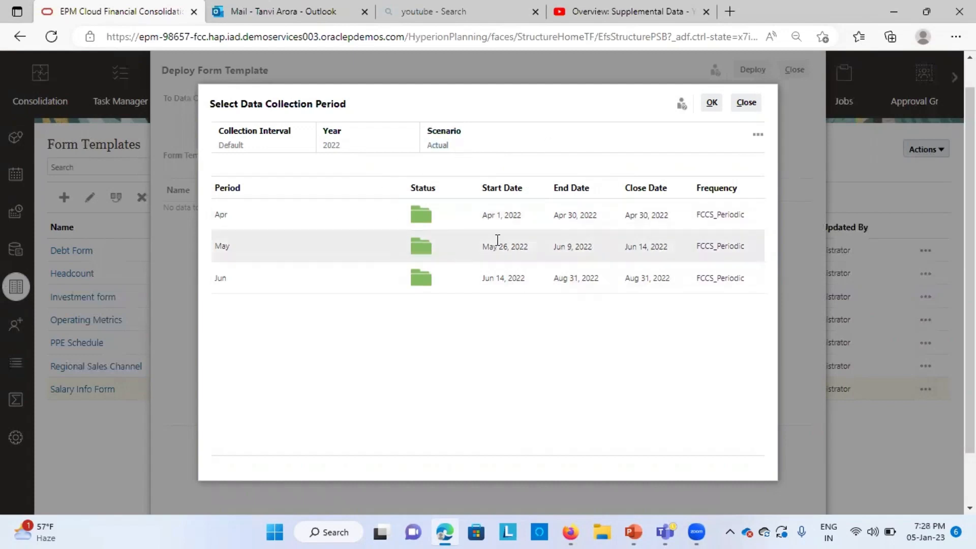
{"action": "left_click", "coordinate": [461, 213]}
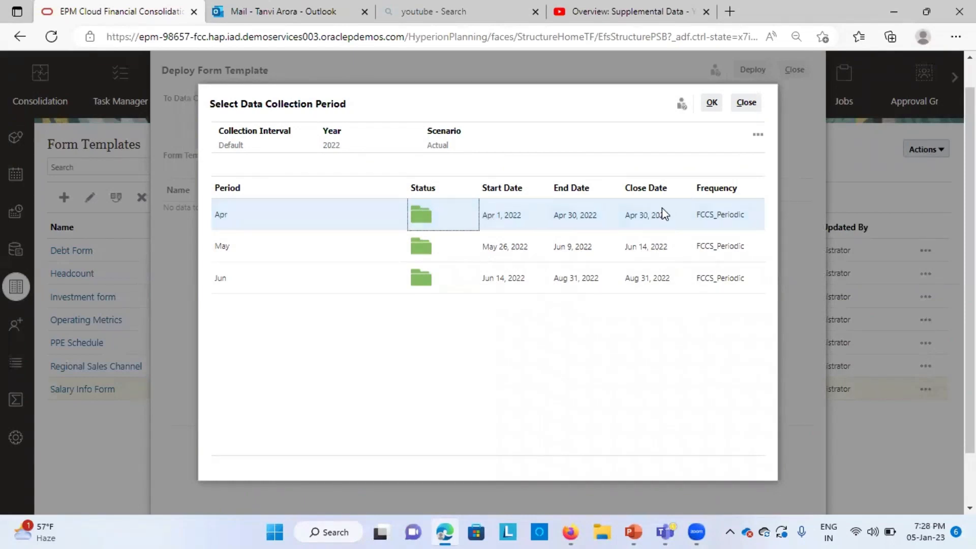
{"action": "left_click", "coordinate": [710, 105]}
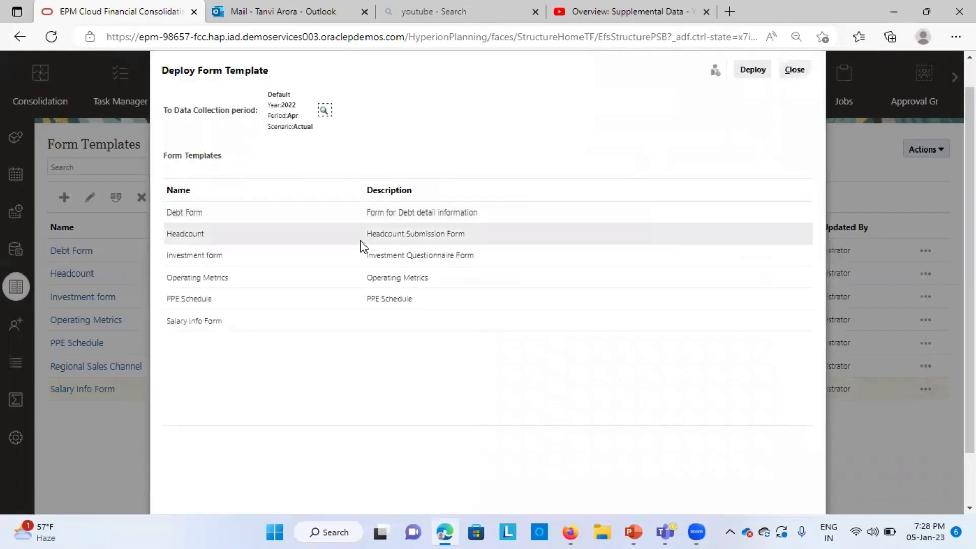
Step: Try to deploy the Salary Info Form template to the selected period
{"action": "left_click", "coordinate": [324, 112]}
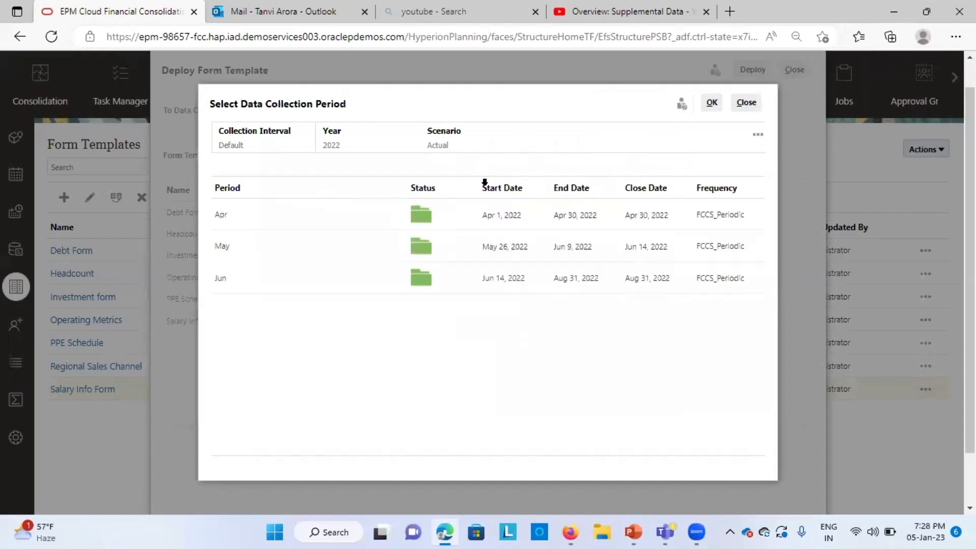
{"action": "left_click", "coordinate": [745, 103]}
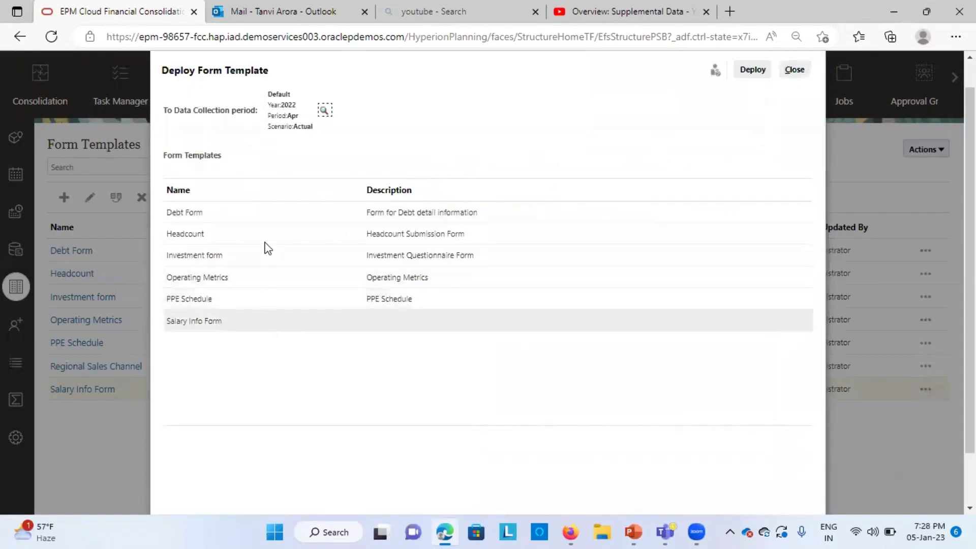
{"action": "left_click", "coordinate": [199, 323]}
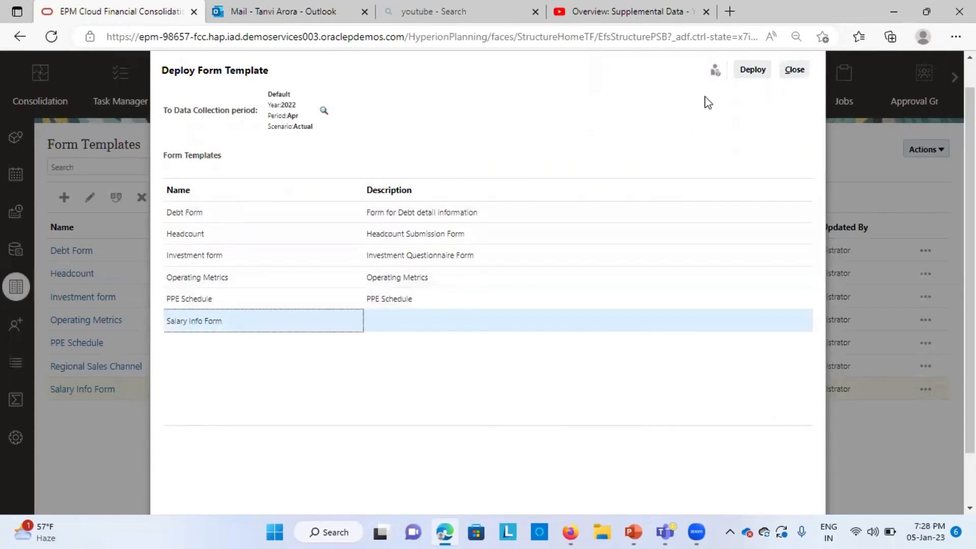
{"action": "left_click", "coordinate": [762, 72]}
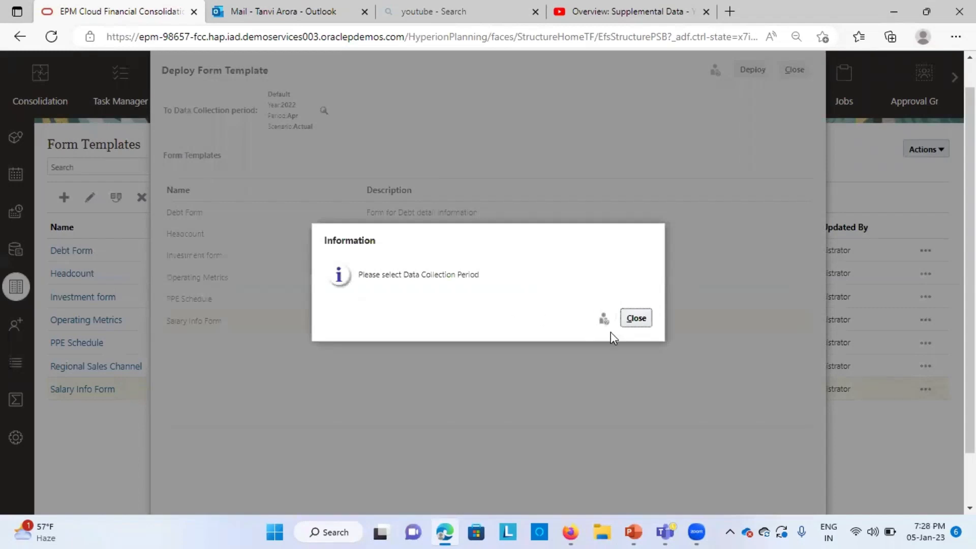
{"action": "left_click", "coordinate": [631, 318]}
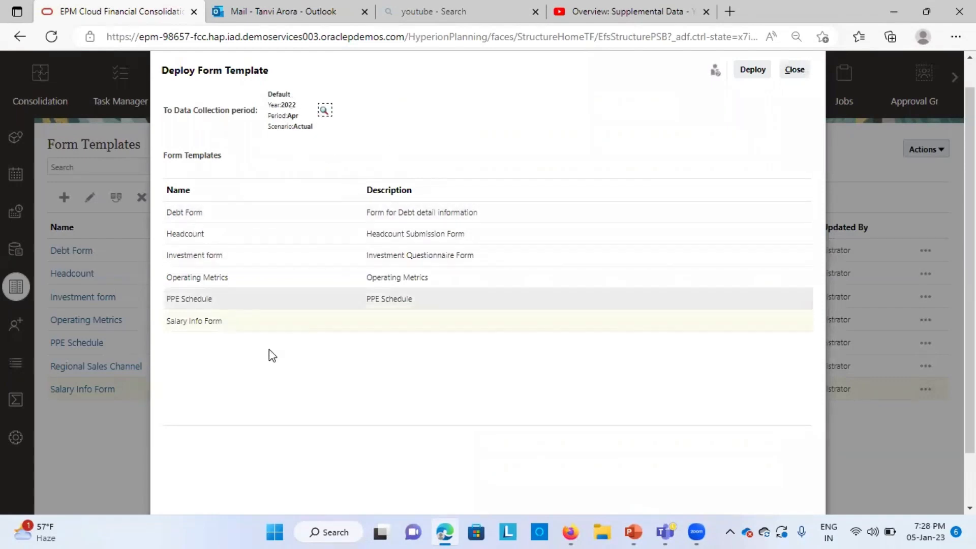
Step: Select the Salary Info Form template again, deploy it to the selected period, and close the deployment dialogs
{"action": "left_click", "coordinate": [253, 324]}
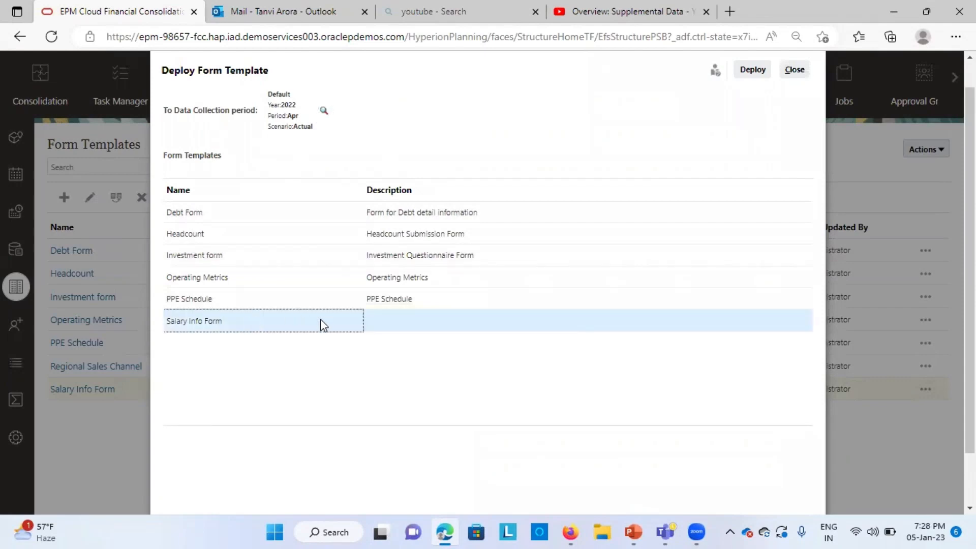
{"action": "left_click", "coordinate": [752, 70]}
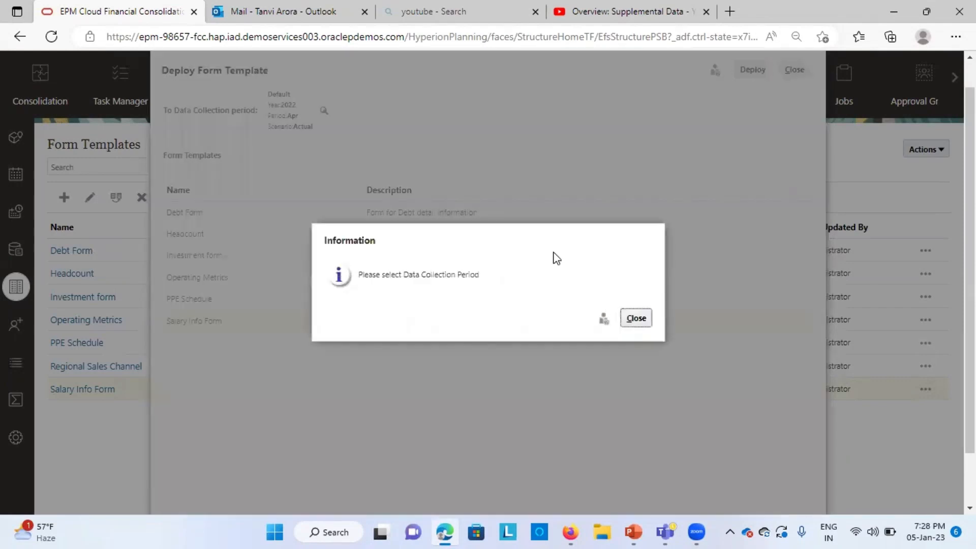
{"action": "left_click", "coordinate": [632, 320]}
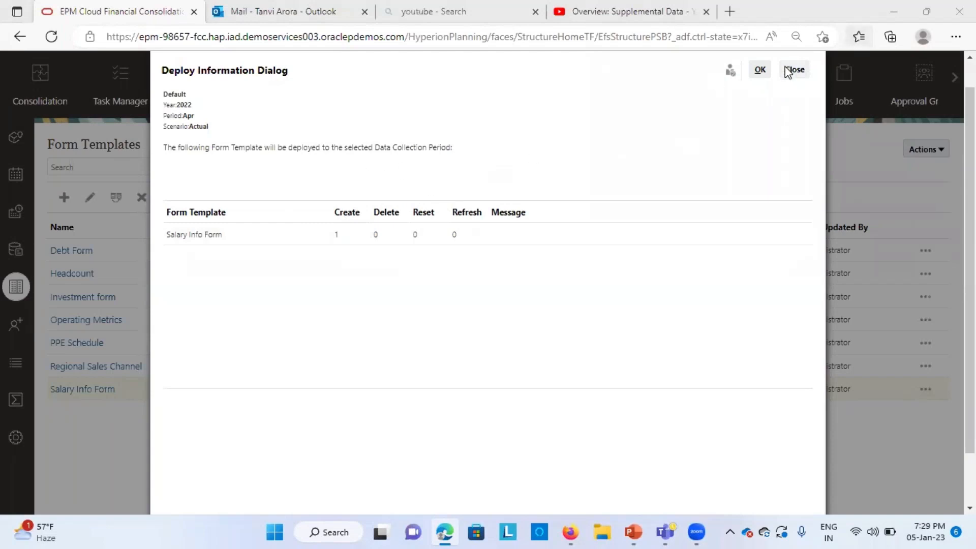
{"action": "left_click", "coordinate": [759, 70]}
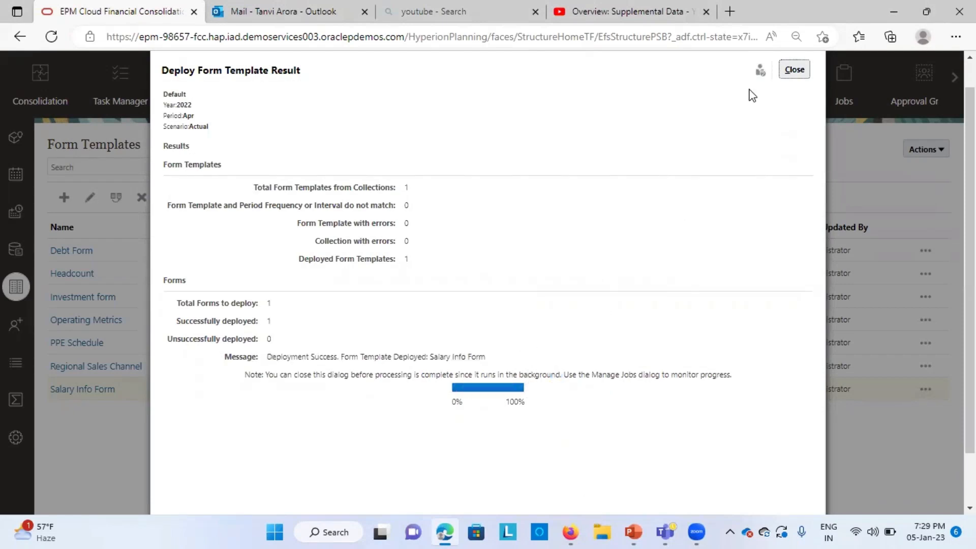
{"action": "left_click", "coordinate": [794, 69]}
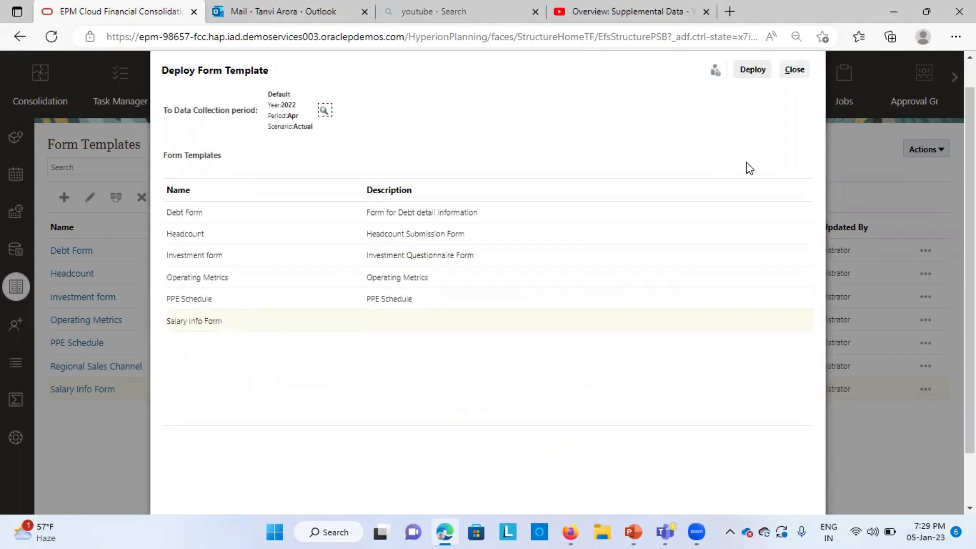
{"action": "left_click", "coordinate": [794, 69]}
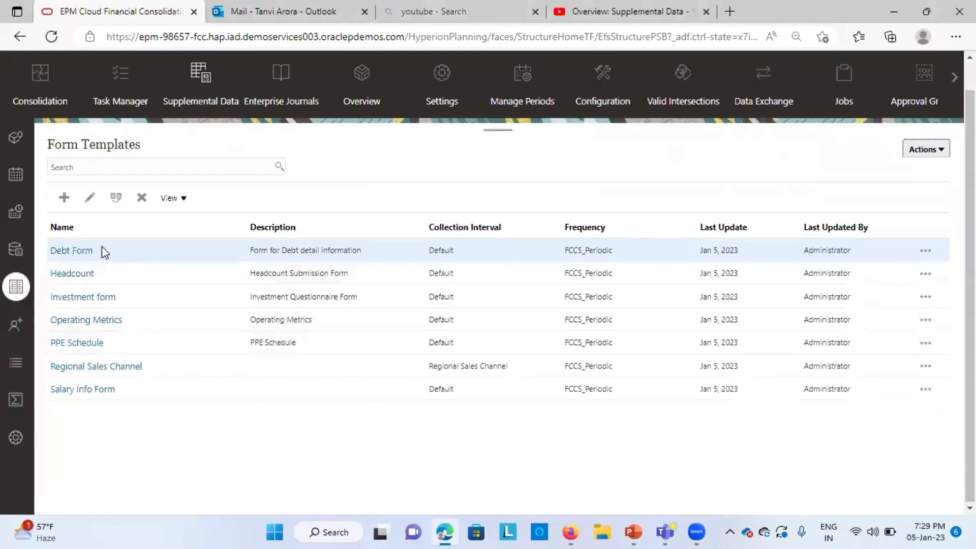
Step: Open the Supplemental Data Tasks list from the home page and review the tasks for 2022, Apr, Actual
{"action": "scroll", "coordinate": [825, 178], "scroll_direction": "up", "scroll_amount": 2}
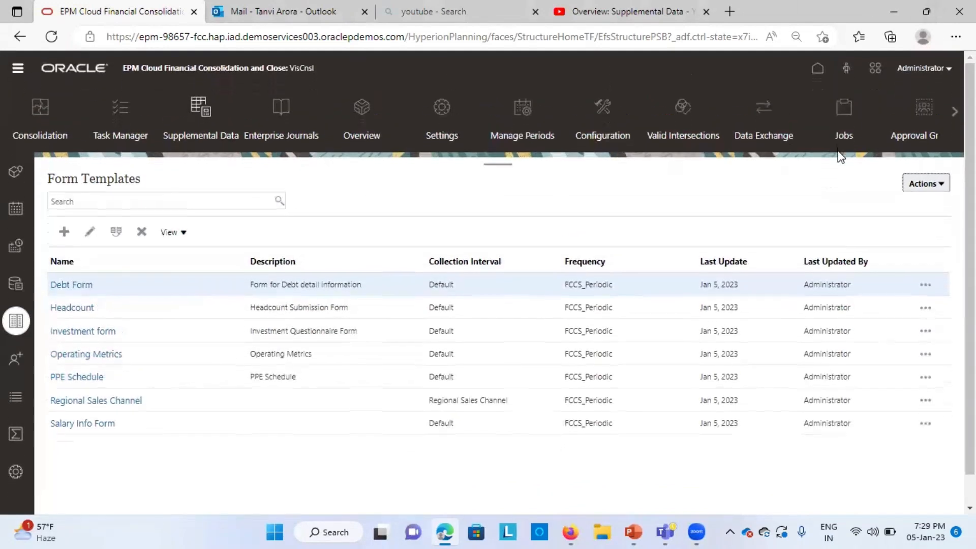
{"action": "left_click", "coordinate": [819, 70]}
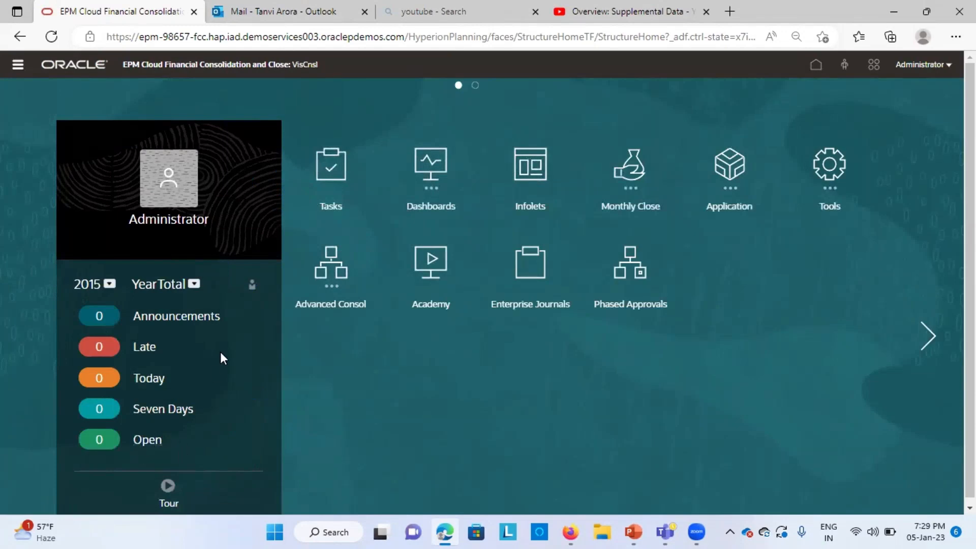
{"action": "left_click", "coordinate": [335, 159]}
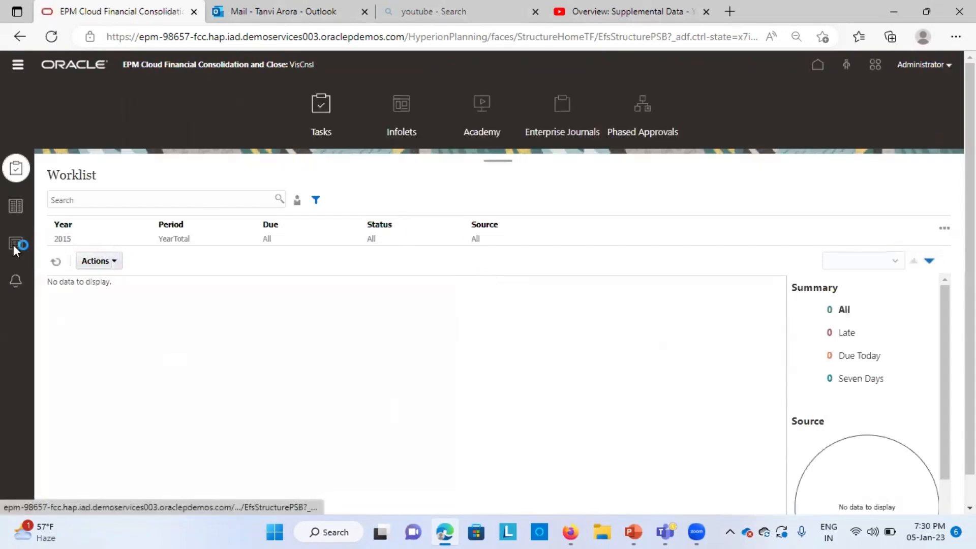
{"action": "left_click", "coordinate": [13, 245]}
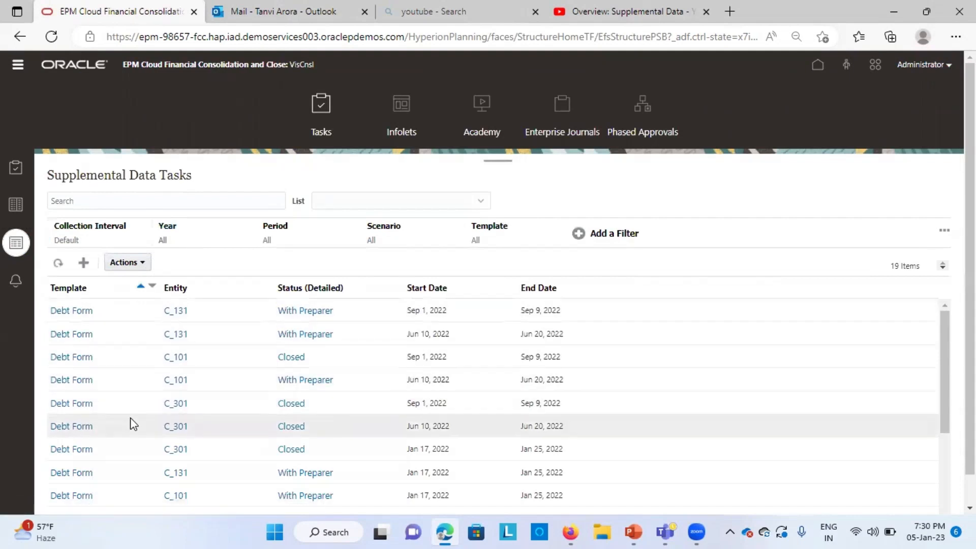
{"action": "scroll", "coordinate": [130, 417], "scroll_direction": "down", "scroll_amount": 4}
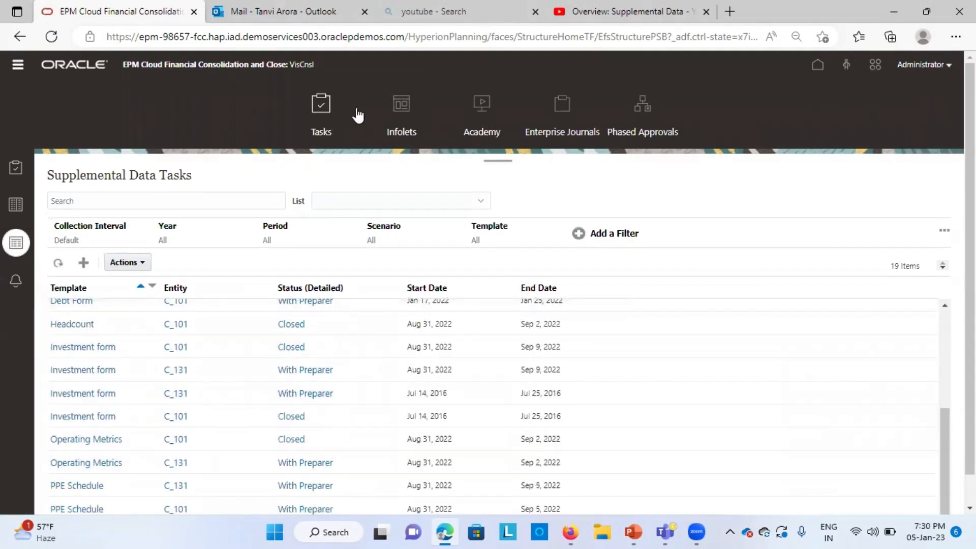
{"action": "left_click", "coordinate": [516, 22]}
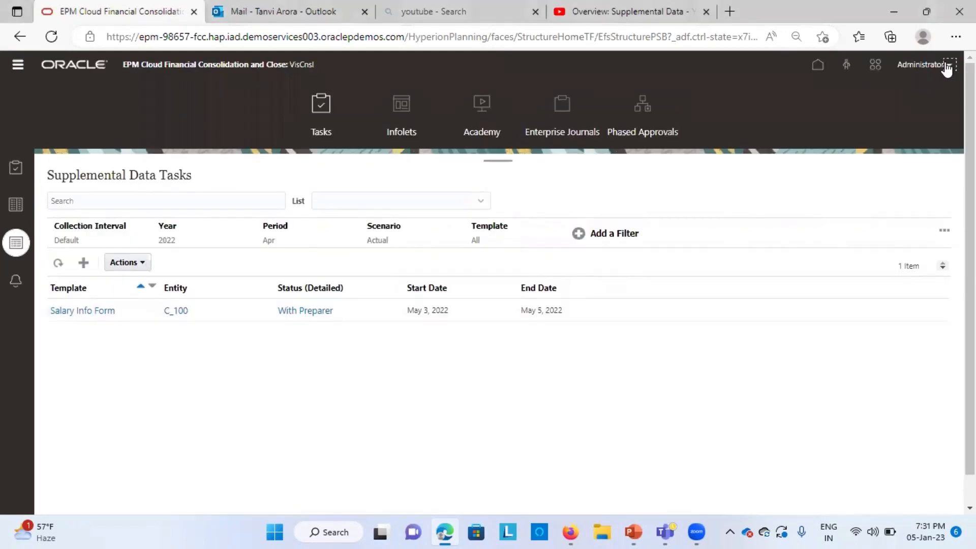
Step: Sign out of the current administrator session
{"action": "left_click", "coordinate": [946, 65]}
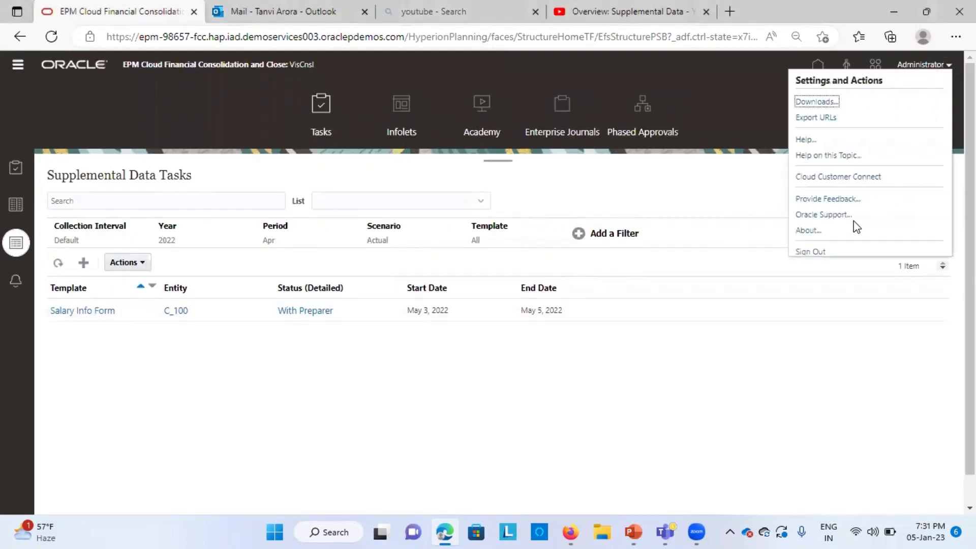
{"action": "left_click", "coordinate": [811, 251]}
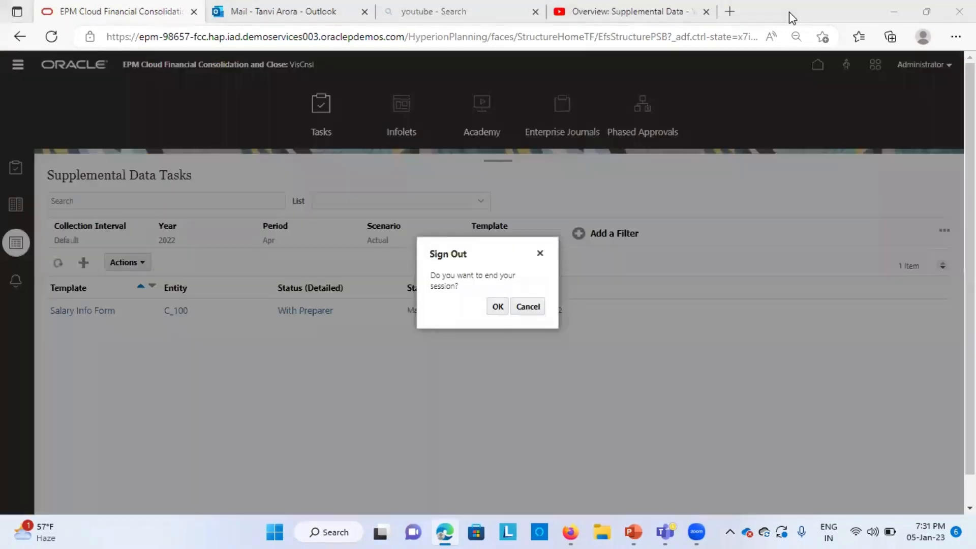
{"action": "left_click", "coordinate": [497, 303]}
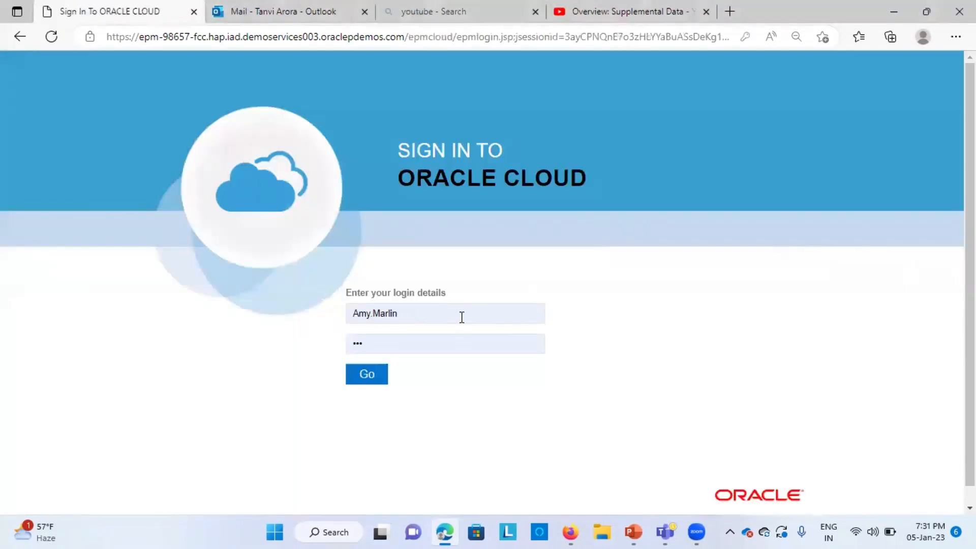
Step: Sign in to Oracle Cloud as the preparer user, entering that user's name and account password
{"action": "left_click", "coordinate": [461, 317]}
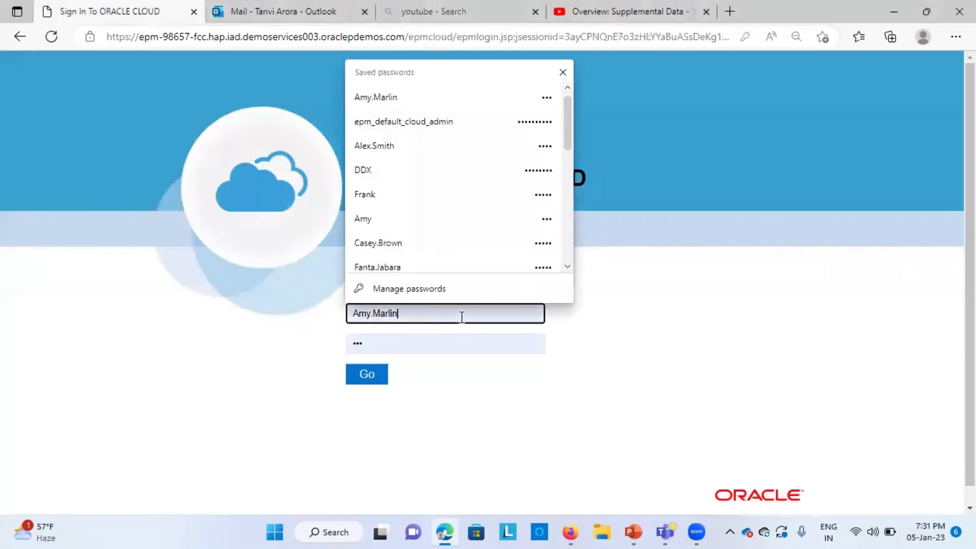
{"action": "key", "text": "BackSpace"}
{"action": "key", "text": "BackSpace"}
{"action": "key", "text": "BackSpace"}
{"action": "key", "text": "BackSpace"}
{"action": "key", "text": "BackSpace"}
{"action": "key", "text": "BackSpace"}
{"action": "key", "text": "BackSpace"}
{"action": "key", "text": "BackSpace"}
{"action": "key", "text": "BackSpace"}
{"action": "key", "text": "BackSpace"}
{"action": "type", "text": "Fr"}
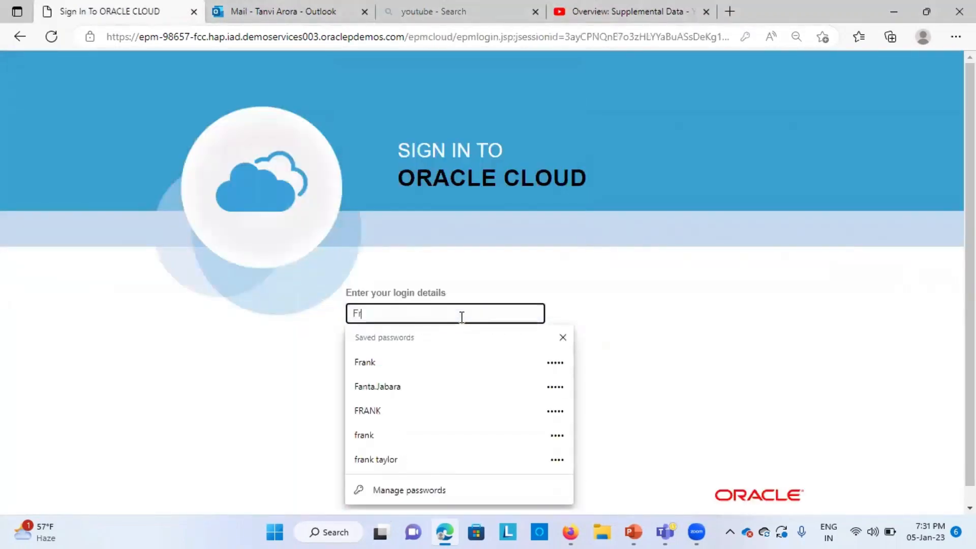
{"action": "type", "text": "ank"}
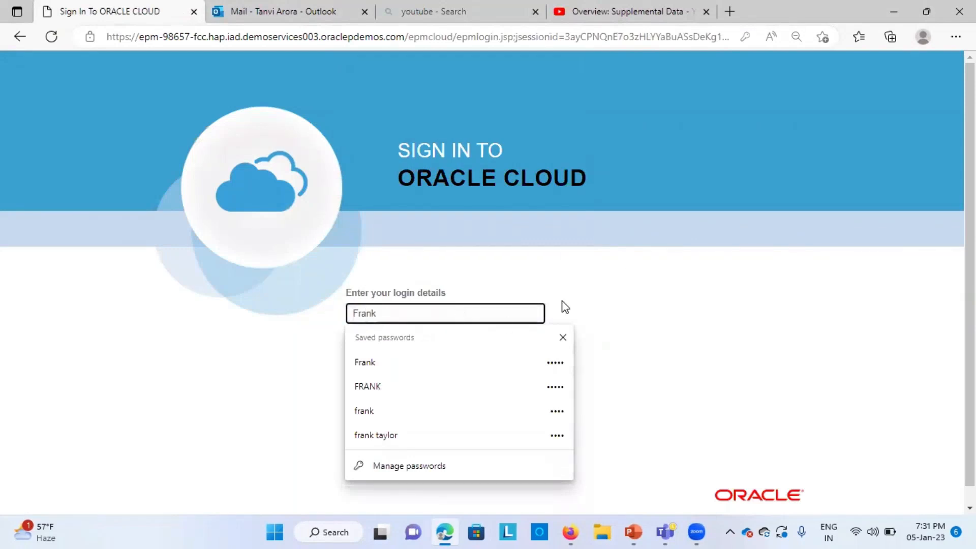
{"action": "left_click", "coordinate": [423, 362]}
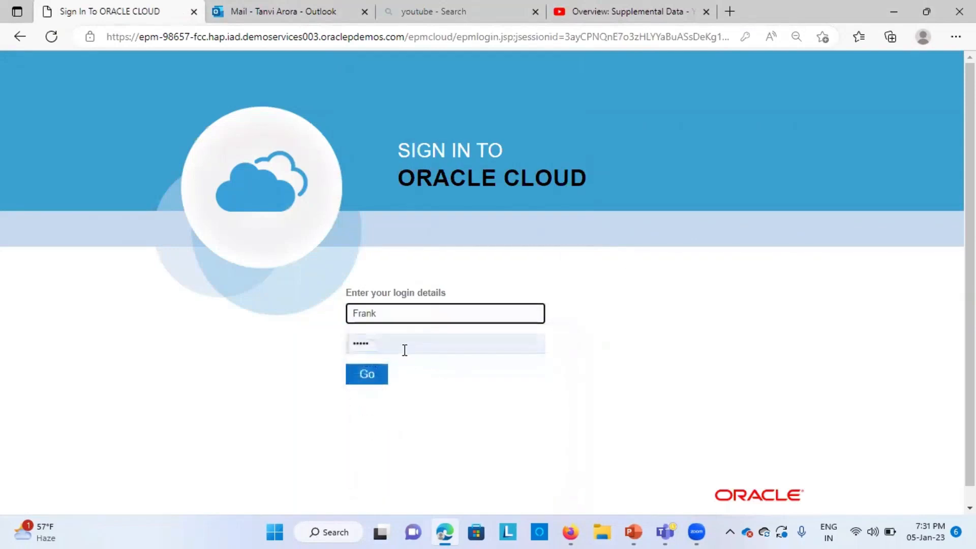
{"action": "left_click", "coordinate": [404, 350]}
{"action": "key", "text": "BackSpace"}
{"action": "key", "text": "BackSpace"}
{"action": "key", "text": "BackSpace"}
{"action": "key", "text": "BackSpace"}
{"action": "key", "text": "BackSpace"}
{"action": "type", "text": "F"}
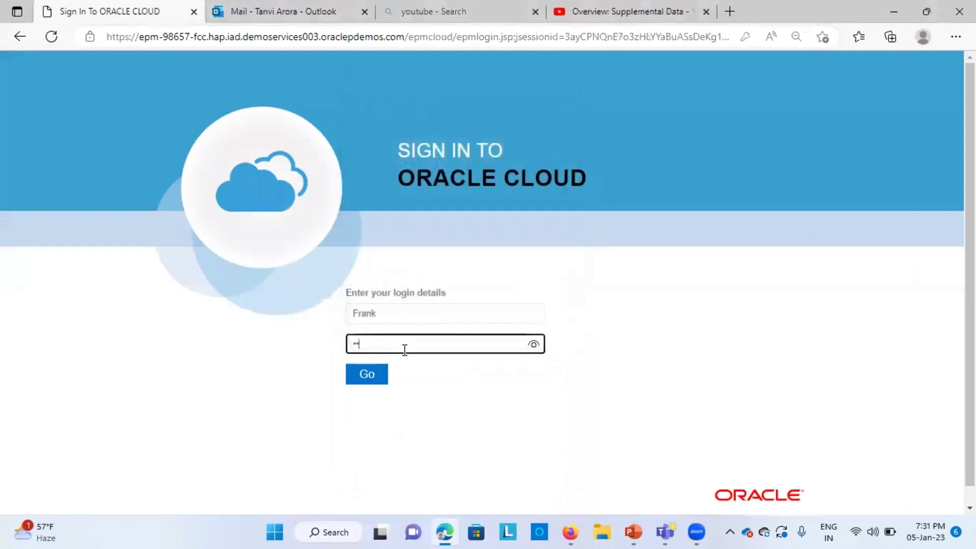
{"action": "left_click", "coordinate": [371, 376]}
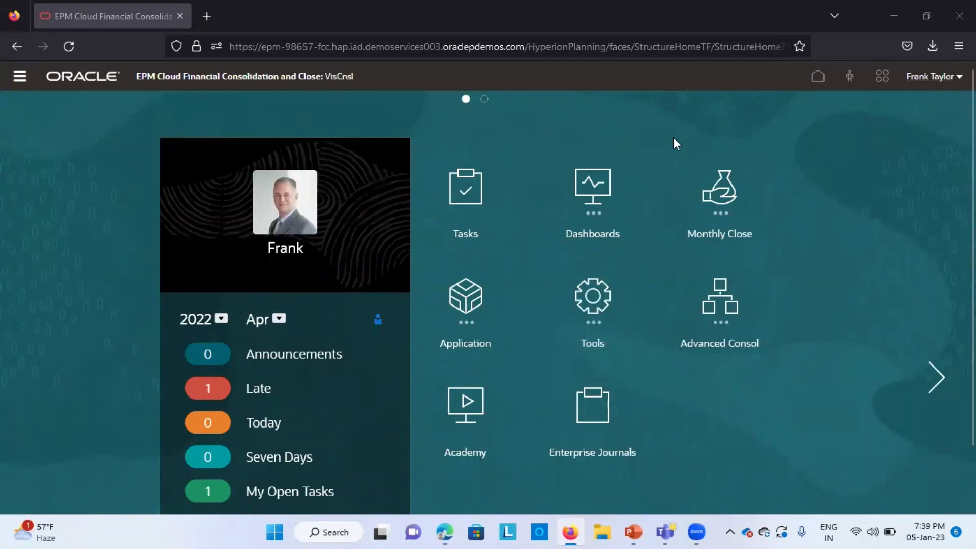
Step: Open the Salary Info Form task from the Tasks worklist and add 12 rows to the Details table
{"action": "left_click", "coordinate": [466, 213]}
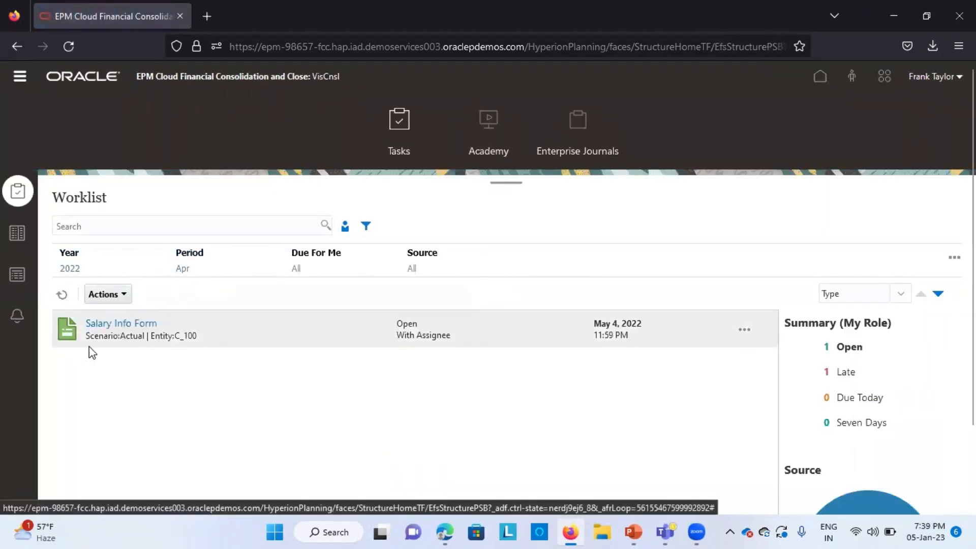
{"action": "left_click", "coordinate": [144, 328]}
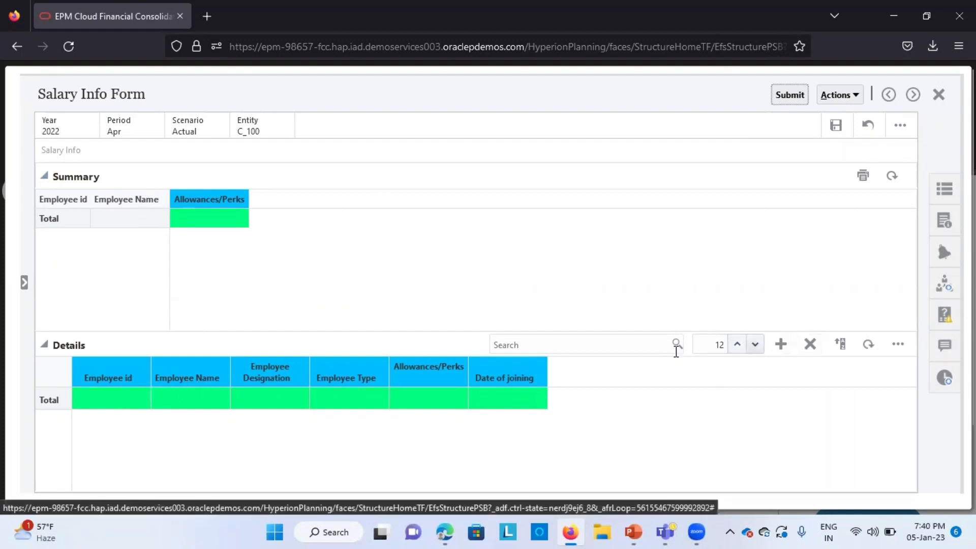
{"action": "left_click", "coordinate": [781, 345]}
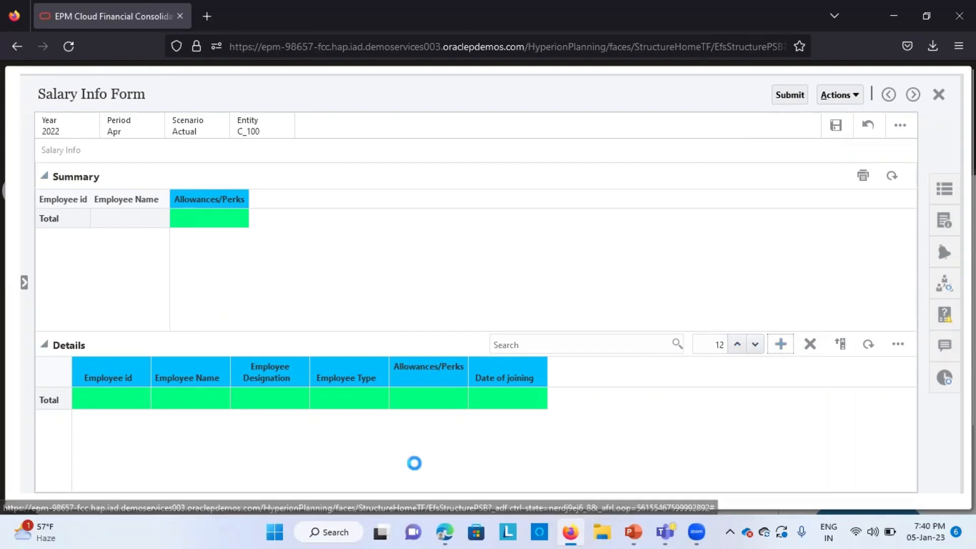
Step: Fill the first detail row with Employee id 12548, an employee name, and designation Functional Consultant
{"action": "left_click", "coordinate": [131, 403]}
{"action": "left_click", "coordinate": [81, 399]}
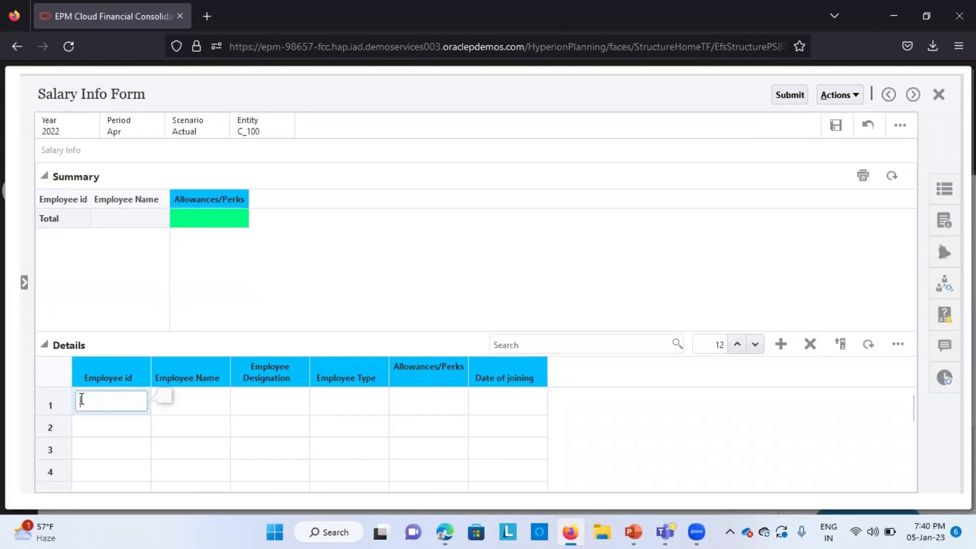
{"action": "type", "text": "12548"}
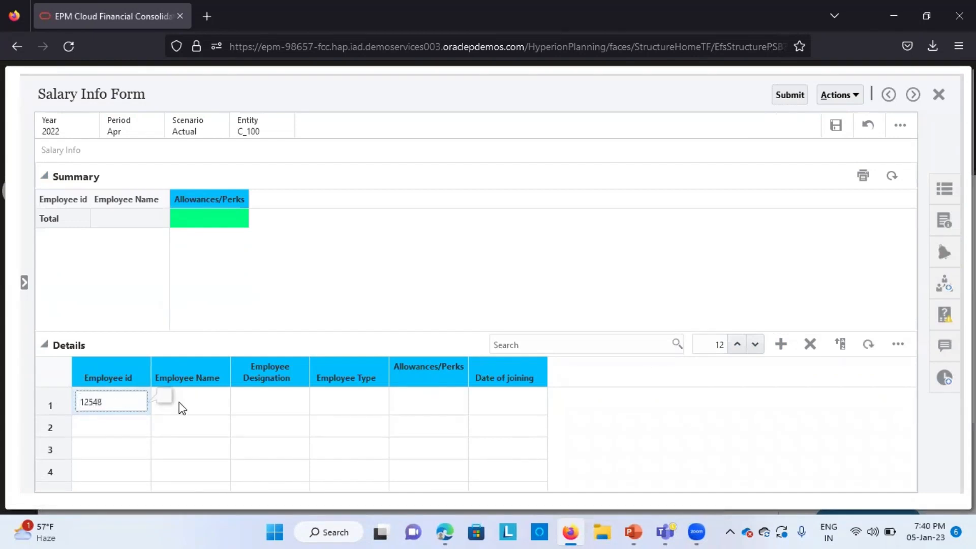
{"action": "left_click", "coordinate": [196, 401]}
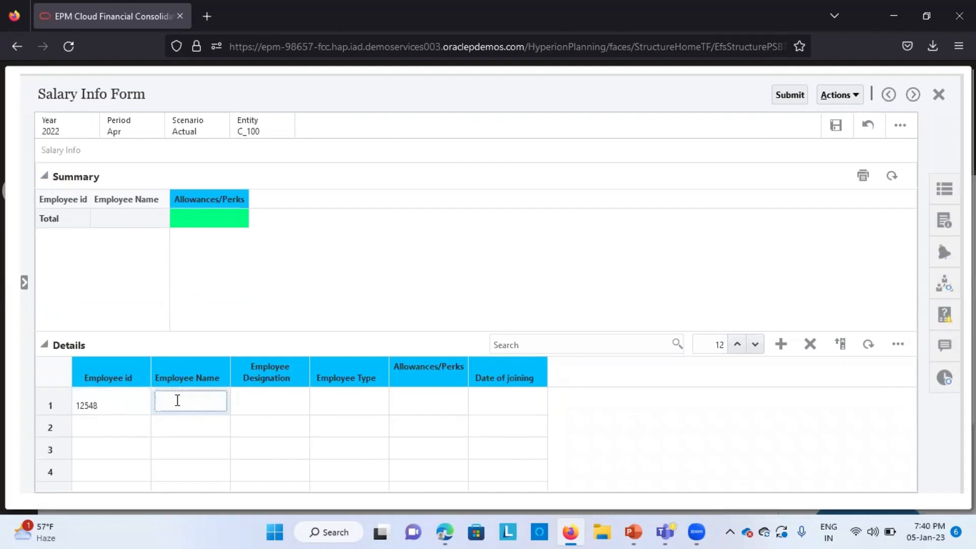
{"action": "type", "text": "Sambhav"}
{"action": "left_click", "coordinate": [283, 411]}
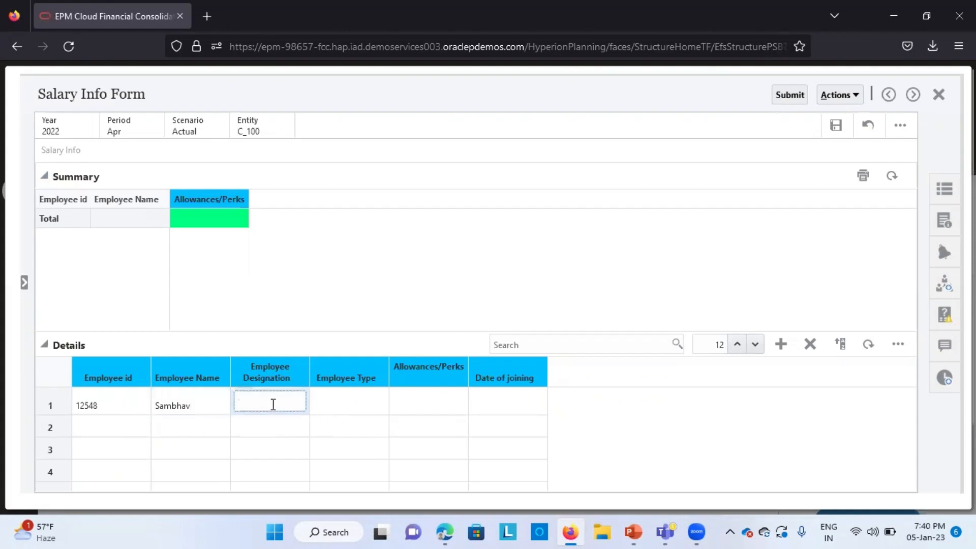
{"action": "type", "text": "Functional"}
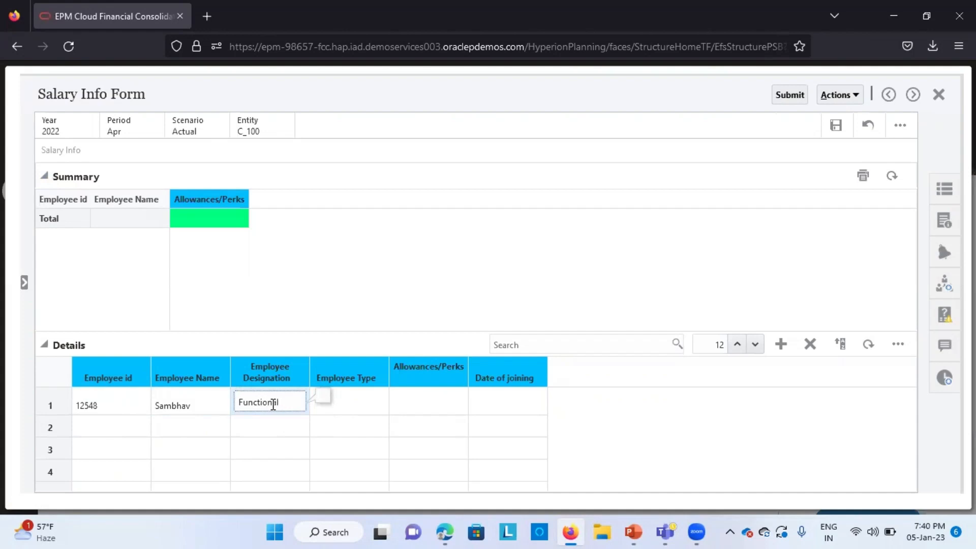
{"action": "type", "text": " Consultant"}
Step: Set the first row's Employee Type to Permanent and its Allowances/Perks to 900
{"action": "left_click", "coordinate": [374, 403]}
{"action": "left_click", "coordinate": [360, 406]}
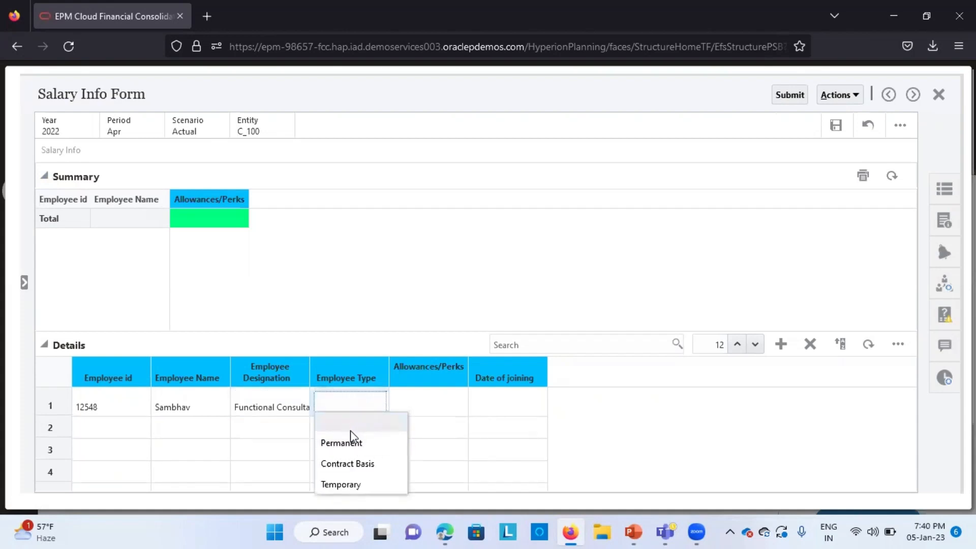
{"action": "left_click", "coordinate": [350, 447]}
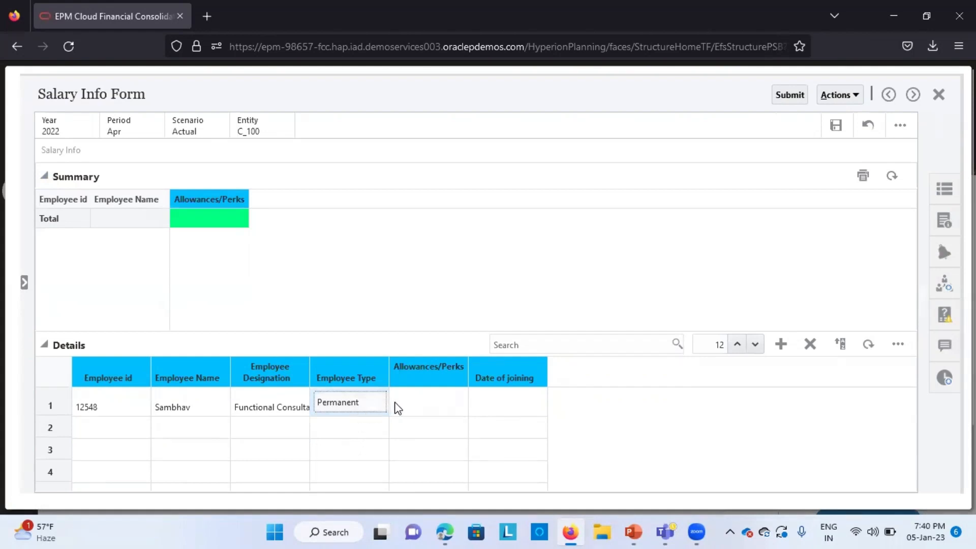
{"action": "left_click", "coordinate": [427, 408]}
{"action": "left_click", "coordinate": [420, 401]}
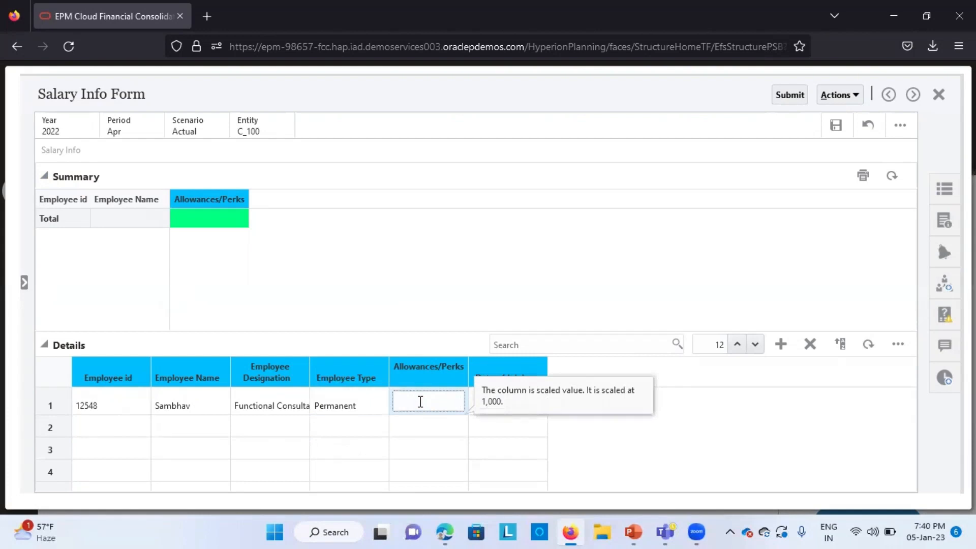
{"action": "left_click", "coordinate": [501, 293]}
{"action": "left_click", "coordinate": [505, 408]}
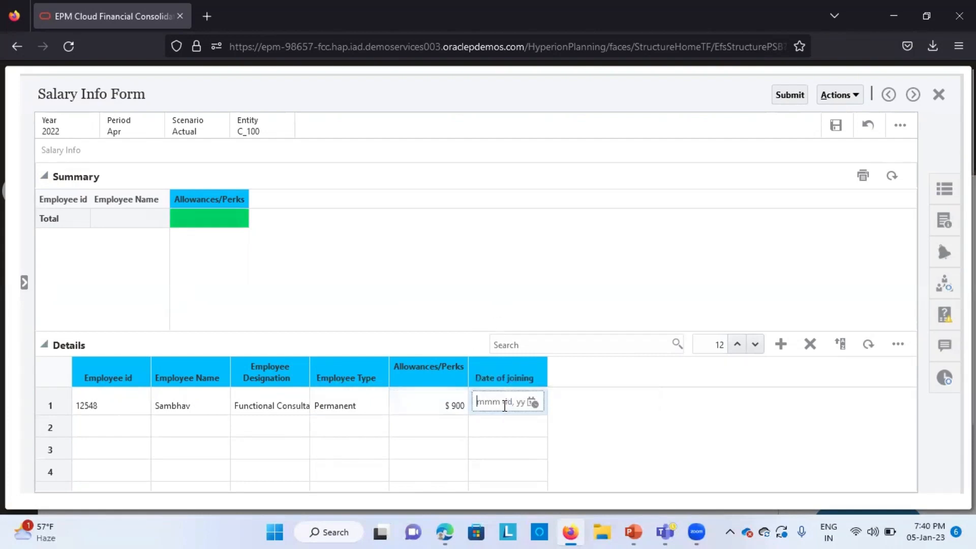
Step: Set the first row's Date of joining to Apr 11, 2022
{"action": "left_click", "coordinate": [532, 403]}
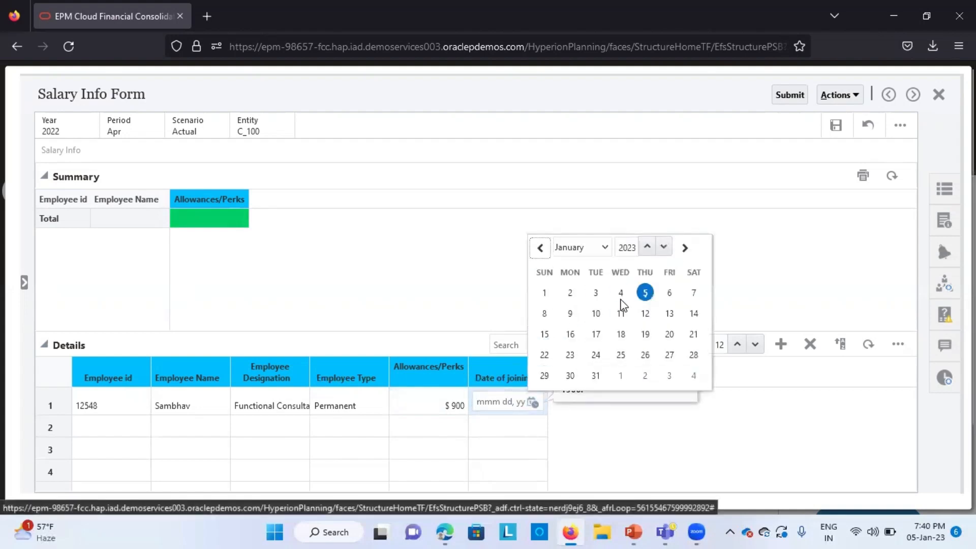
{"action": "left_click", "coordinate": [604, 249]}
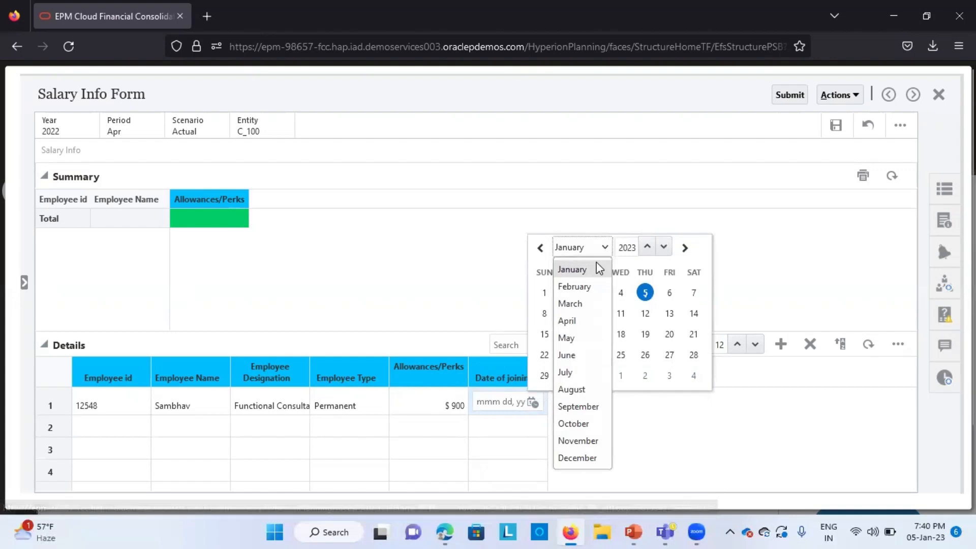
{"action": "left_click", "coordinate": [570, 321]}
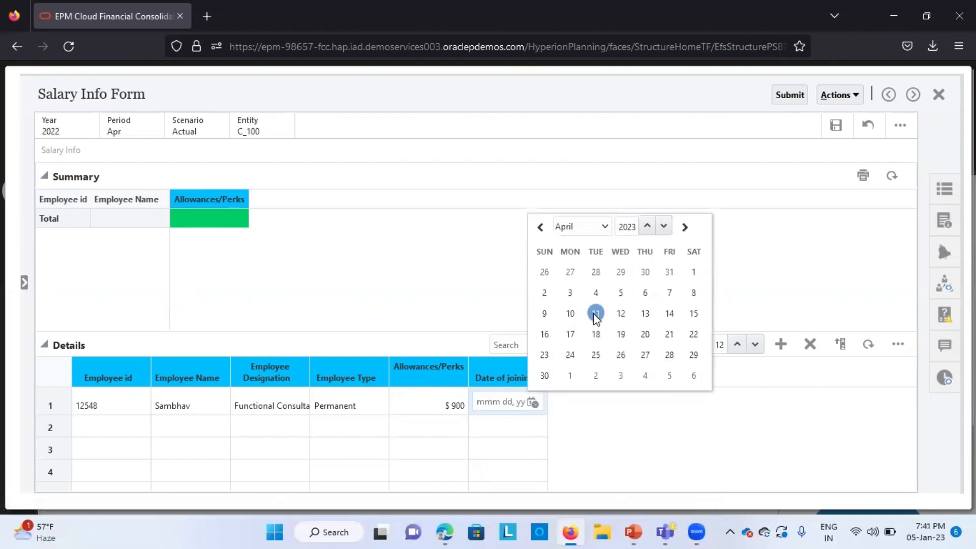
{"action": "left_click", "coordinate": [595, 313]}
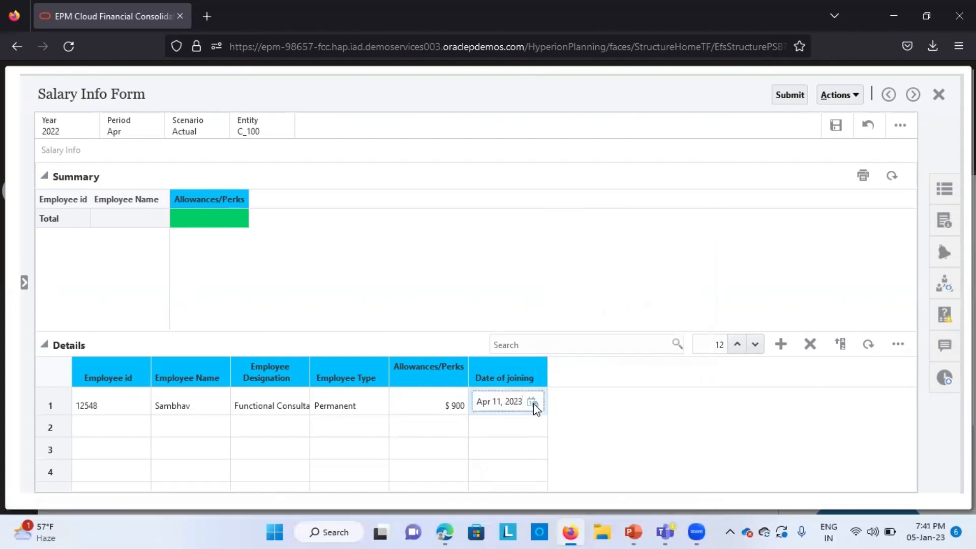
{"action": "left_click", "coordinate": [519, 403]}
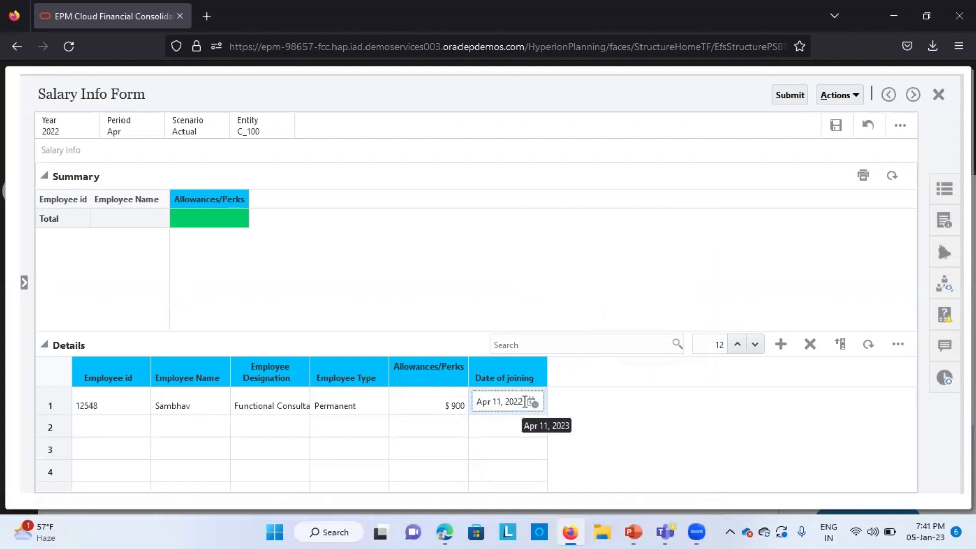
{"action": "type", "text": "2"}
{"action": "left_click", "coordinate": [594, 416]}
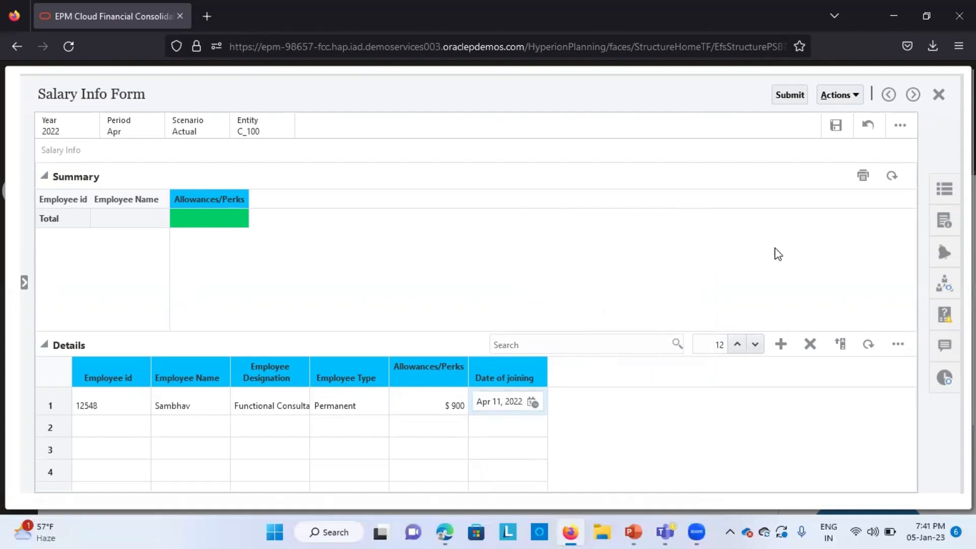
Step: Try to import data into the form before saving, and close the information dialog
{"action": "left_click", "coordinate": [118, 428]}
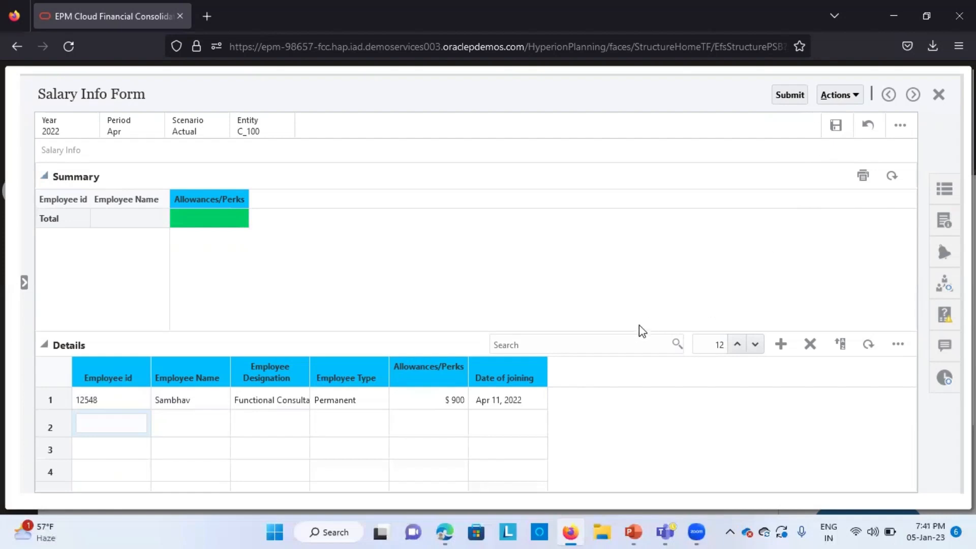
{"action": "left_click", "coordinate": [802, 96]}
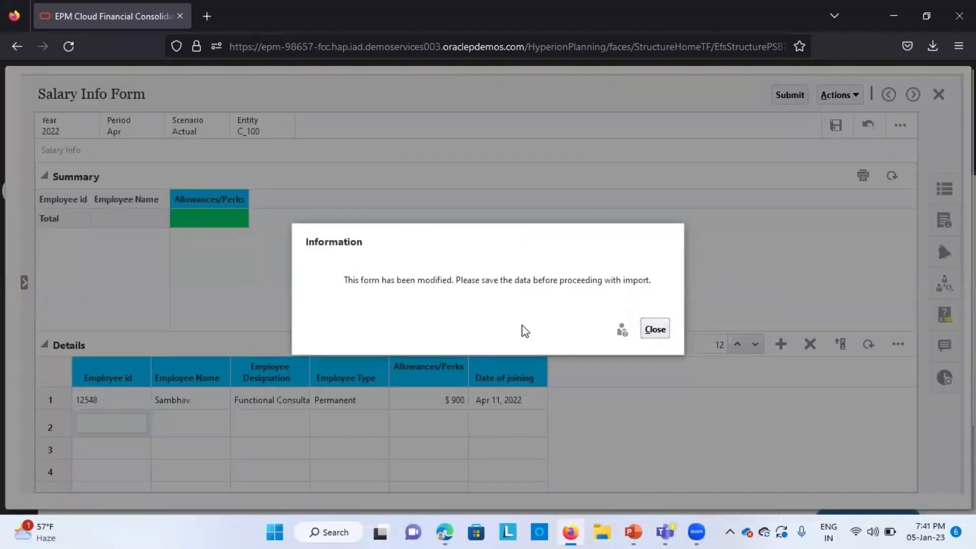
{"action": "left_click", "coordinate": [654, 328]}
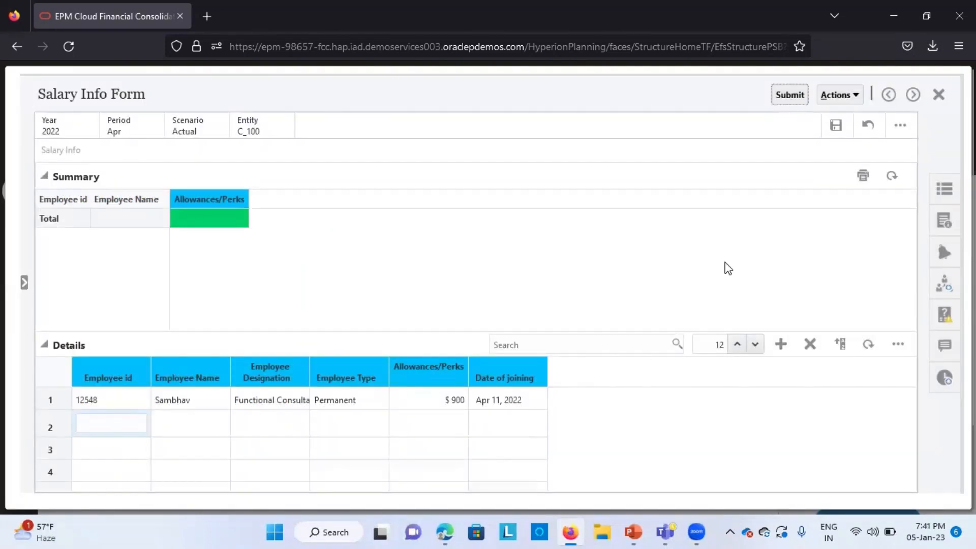
Step: Try to submit the Salary Info Form and dismiss the error
{"action": "scroll", "coordinate": [571, 425], "scroll_direction": "down", "scroll_amount": 1}
{"action": "scroll", "coordinate": [570, 425], "scroll_direction": "up", "scroll_amount": 2}
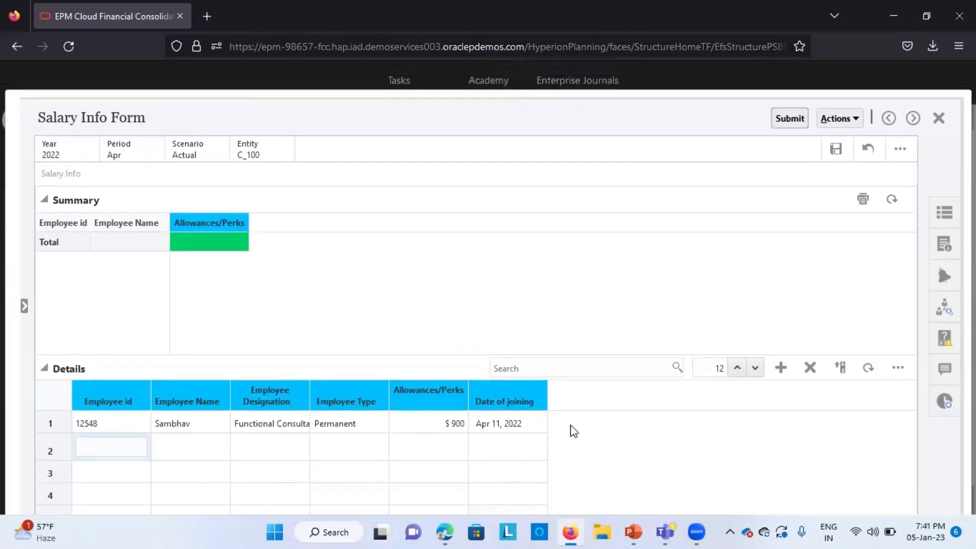
{"action": "scroll", "coordinate": [573, 430], "scroll_direction": "down", "scroll_amount": 1}
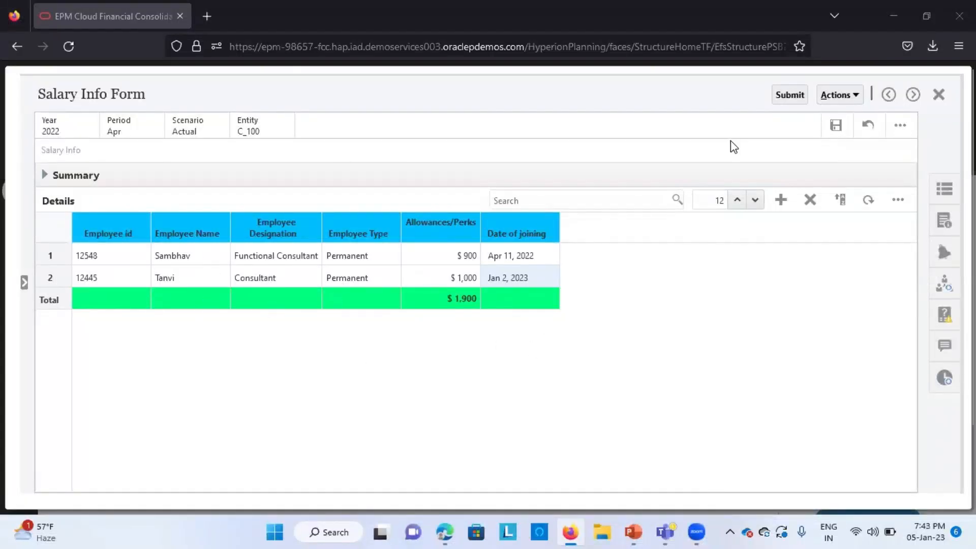
{"action": "left_click", "coordinate": [789, 96]}
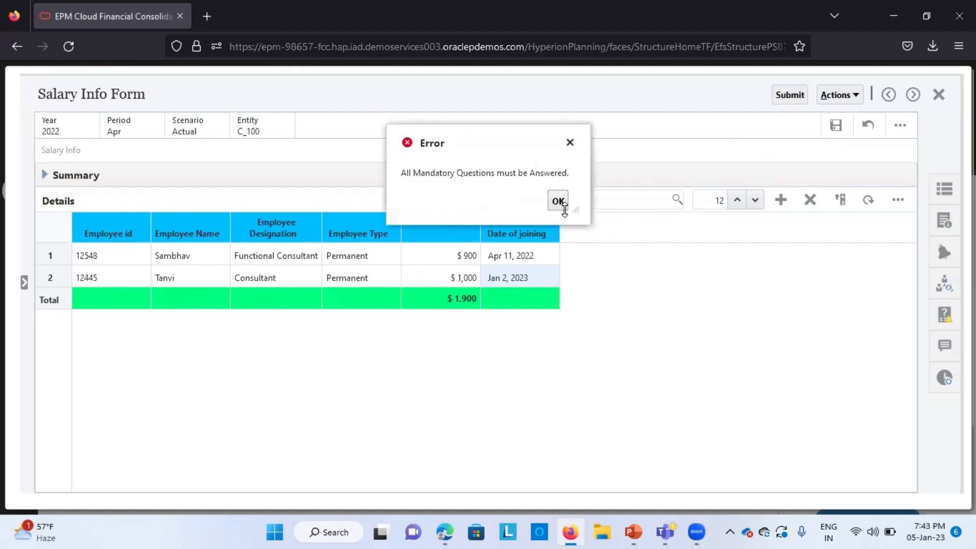
{"action": "left_click", "coordinate": [558, 202]}
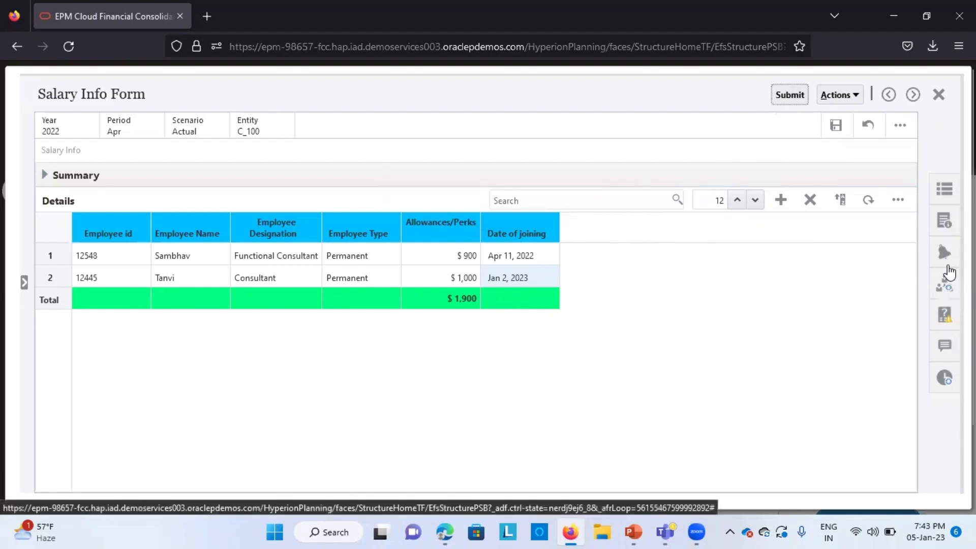
Step: Answer the mandatory question "Are all the compliances followed?" with Yes
{"action": "left_click", "coordinate": [946, 287]}
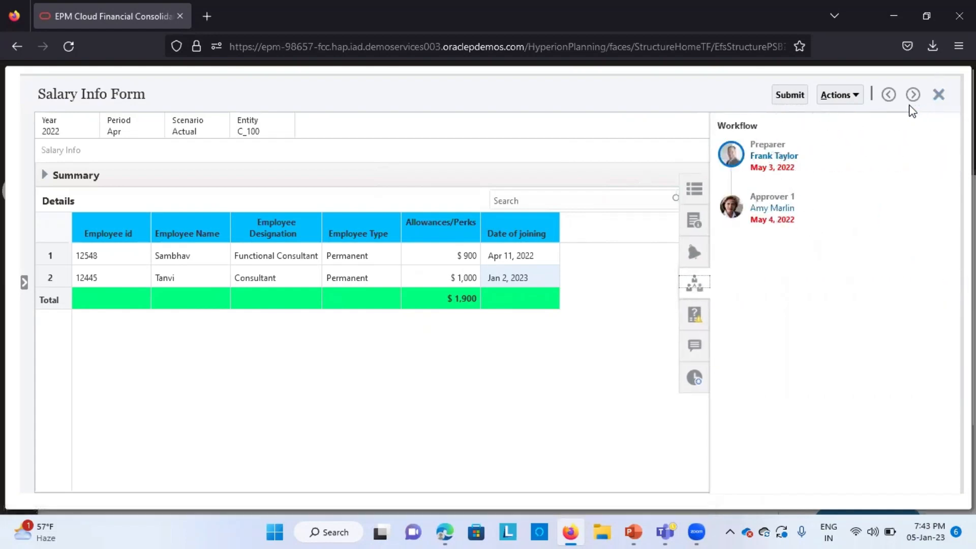
{"action": "left_click", "coordinate": [697, 324]}
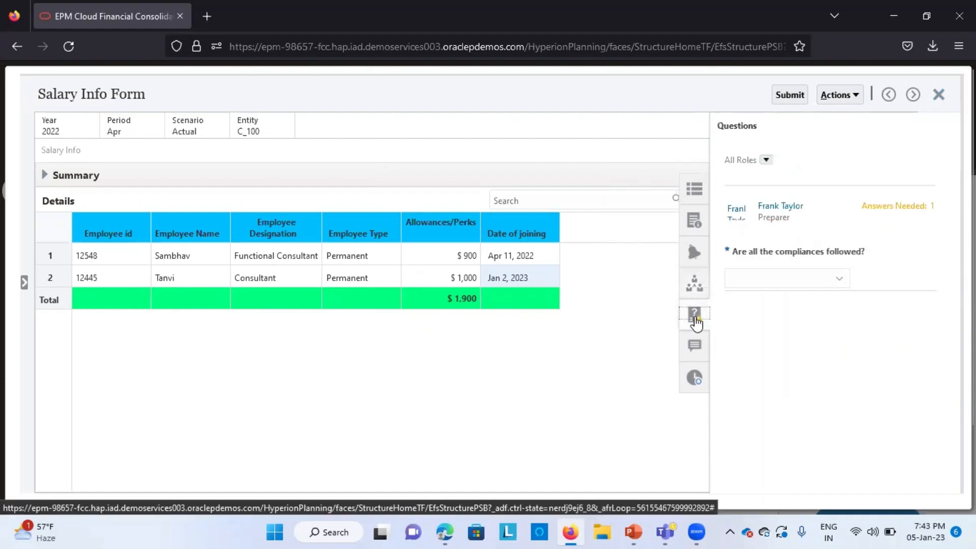
{"action": "left_click", "coordinate": [769, 285]}
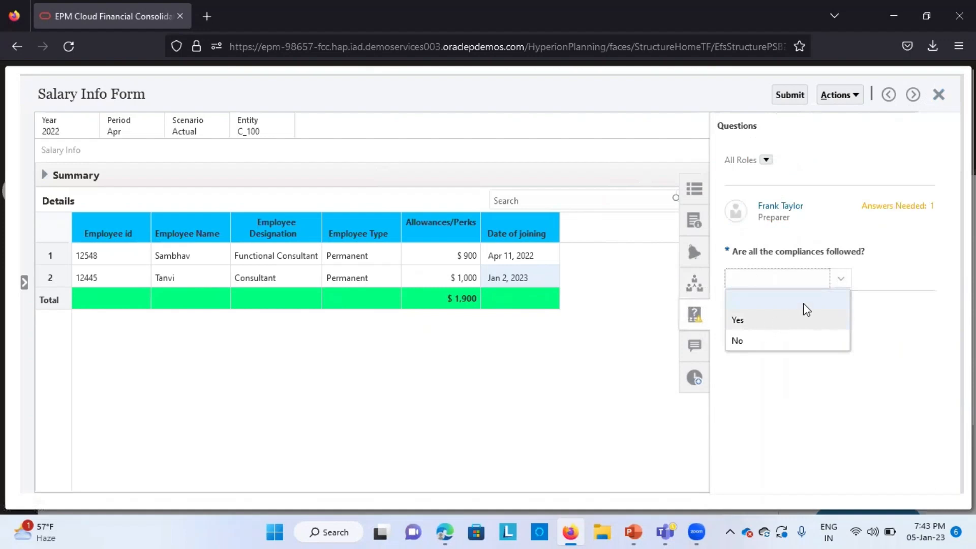
{"action": "left_click", "coordinate": [764, 319]}
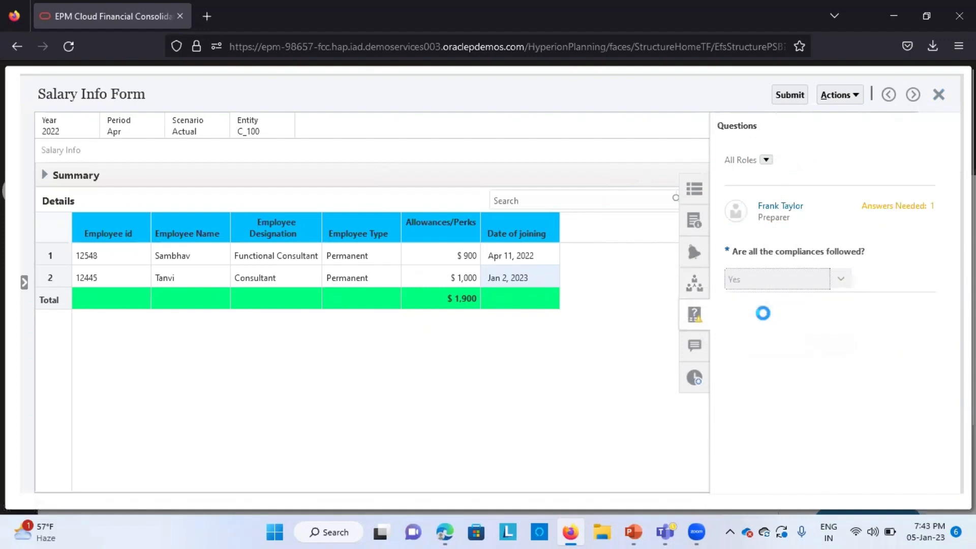
Step: Submit the Salary Info Form and close it
{"action": "left_click", "coordinate": [788, 98]}
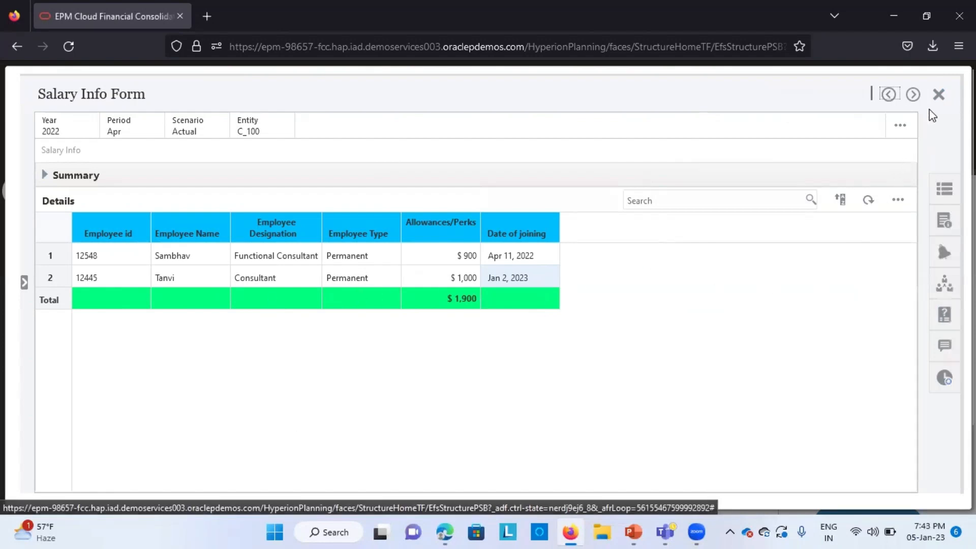
{"action": "left_click", "coordinate": [938, 95]}
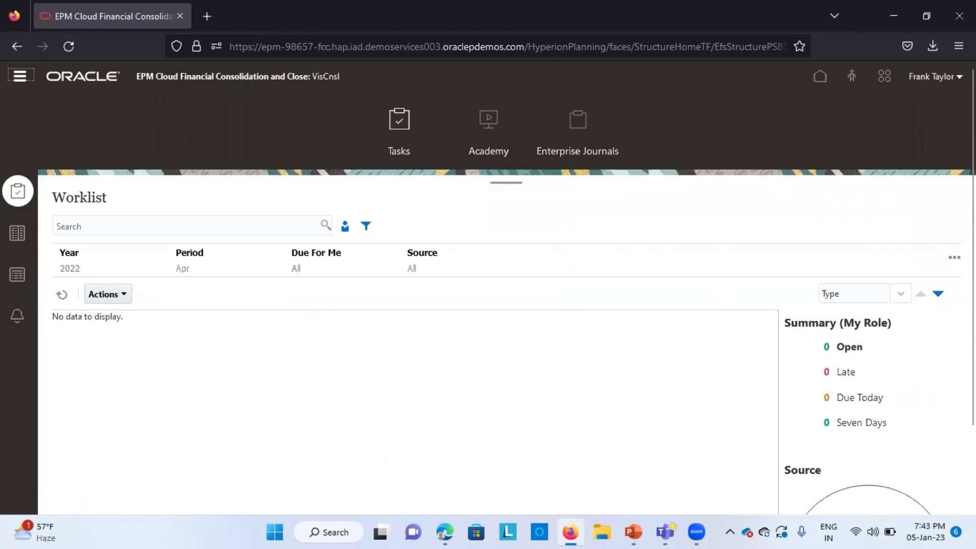
Step: Sign out of the application, confirming the end of the session
{"action": "left_click", "coordinate": [957, 77]}
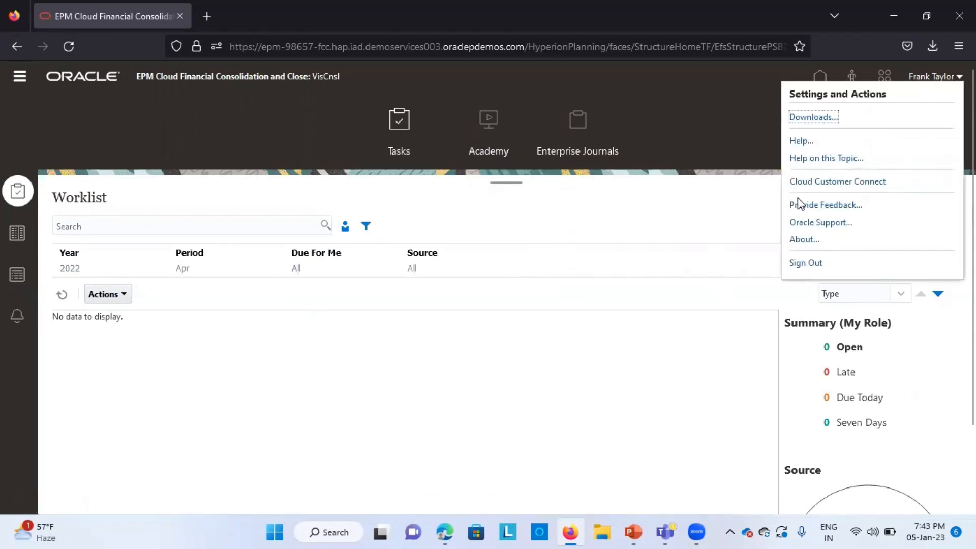
{"action": "left_click", "coordinate": [805, 262]}
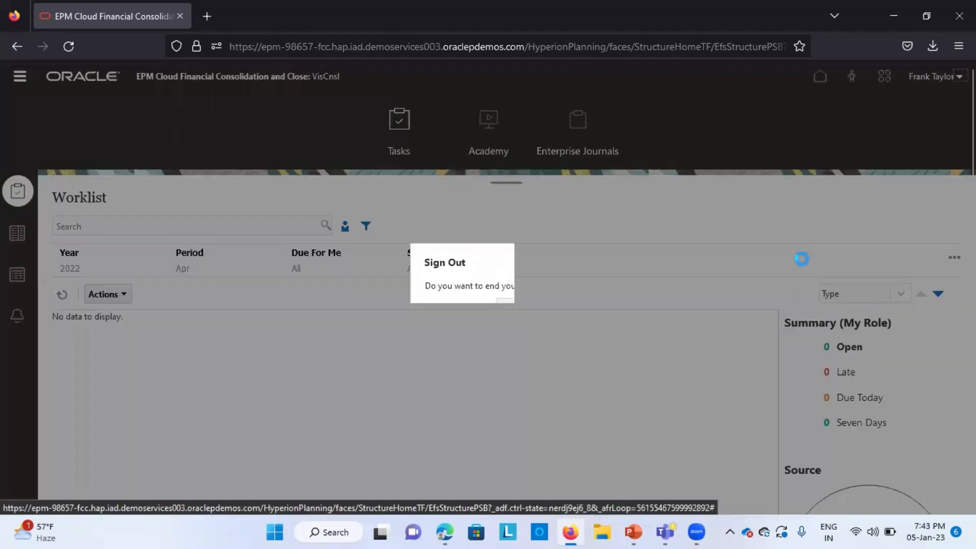
{"action": "left_click", "coordinate": [505, 309]}
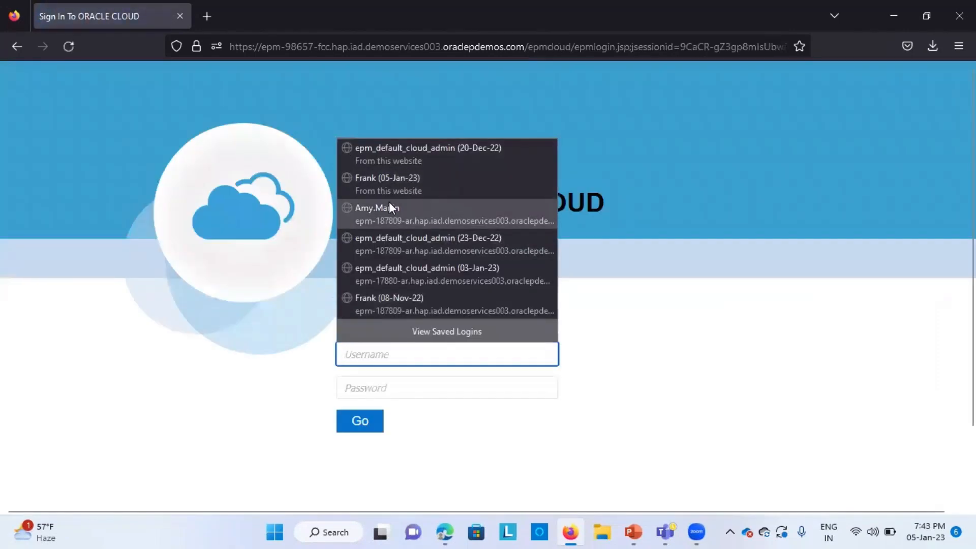
Step: Sign in as the approver user from the saved logins, re-entering the account password and declining to save it
{"action": "left_click", "coordinate": [389, 202]}
{"action": "left_click", "coordinate": [394, 381]}
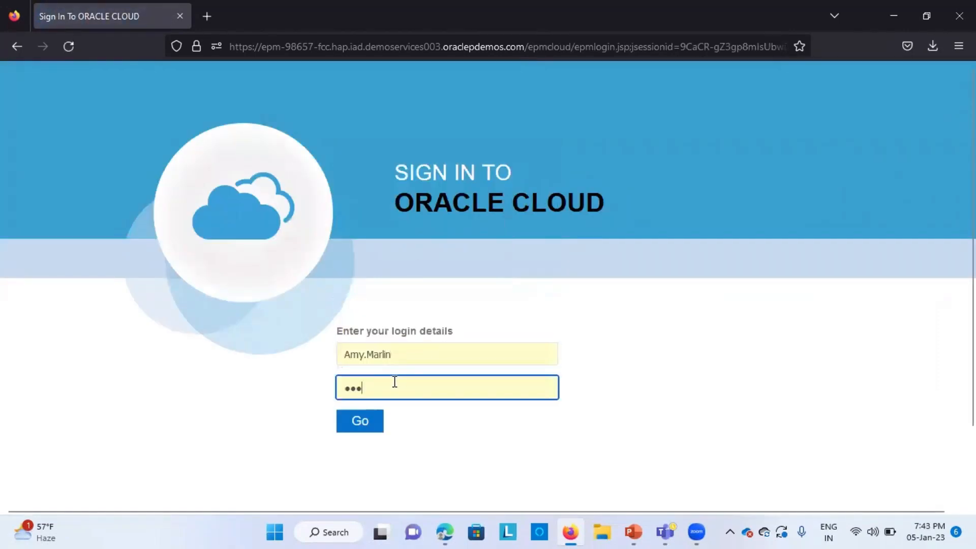
{"action": "key", "text": "BackSpace"}
{"action": "key", "text": "BackSpace"}
{"action": "key", "text": "BackSpace"}
{"action": "type", "text": "•••"}
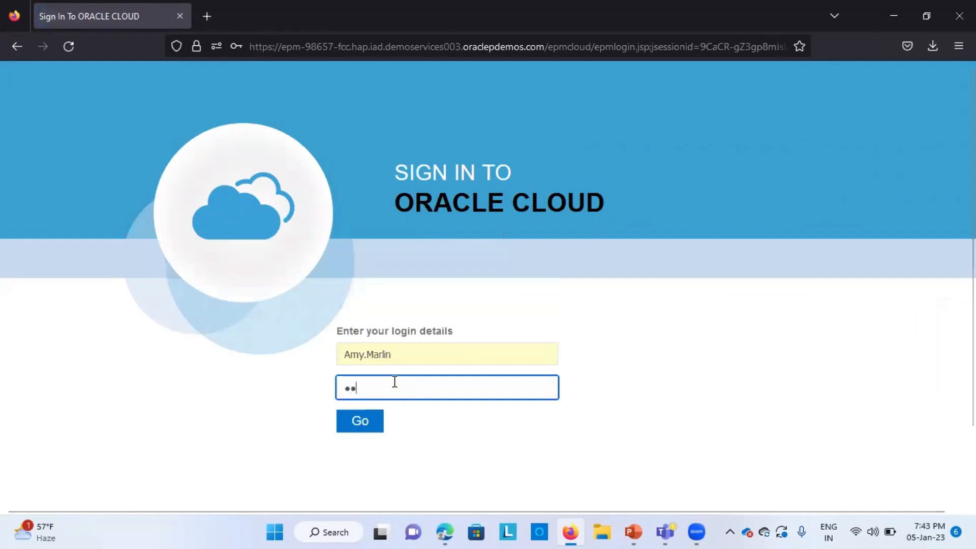
{"action": "left_click", "coordinate": [353, 429]}
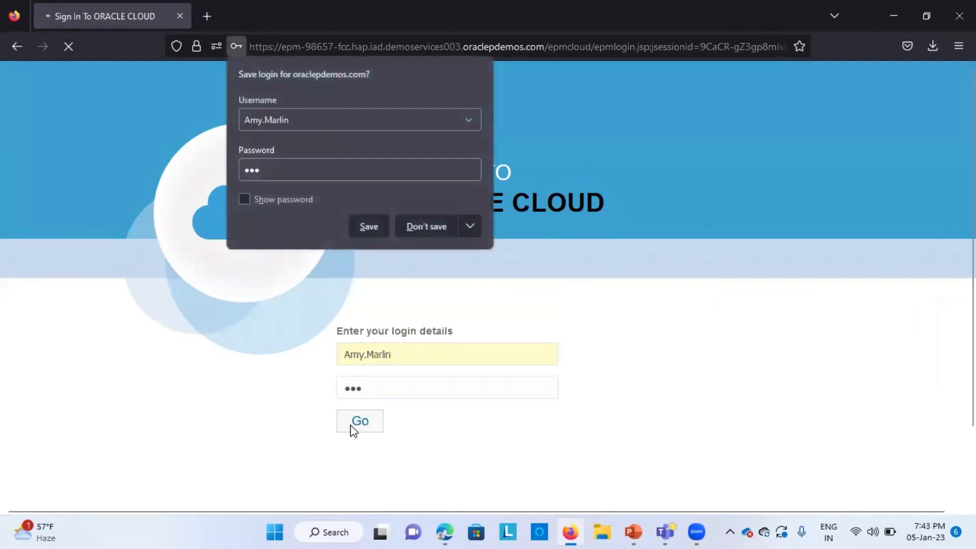
{"action": "left_click", "coordinate": [412, 227]}
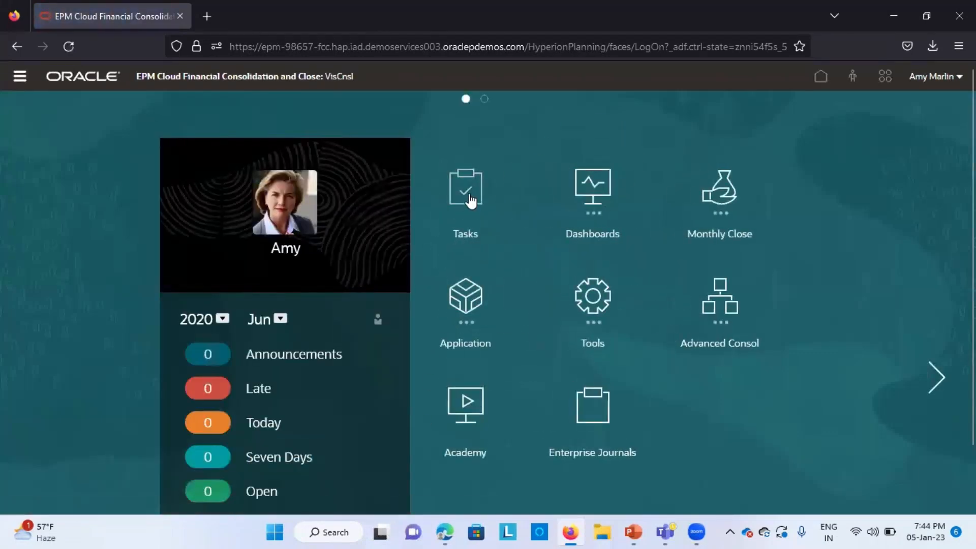
Step: Open Tasks and filter the worklist to period Apr and year 2022
{"action": "left_click", "coordinate": [470, 200]}
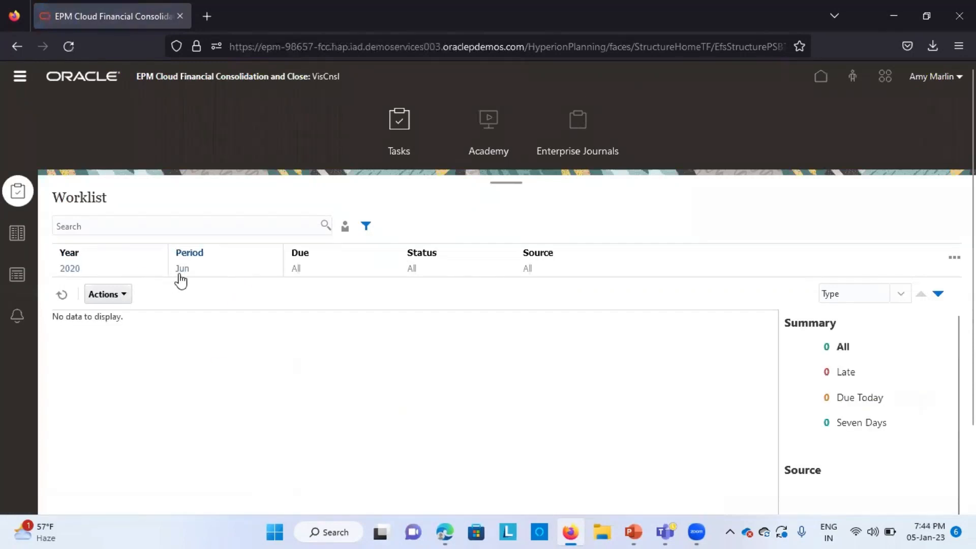
{"action": "left_click", "coordinate": [184, 274]}
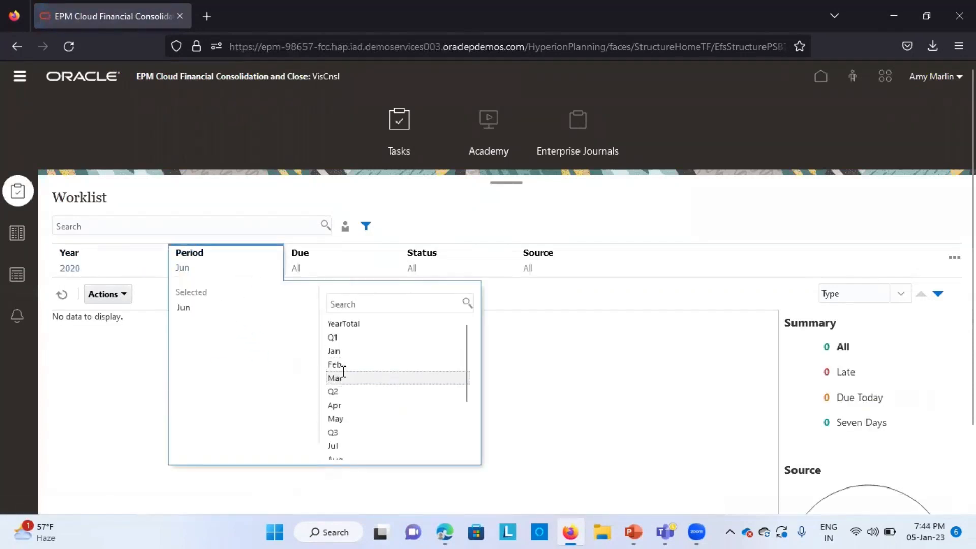
{"action": "left_click", "coordinate": [342, 405]}
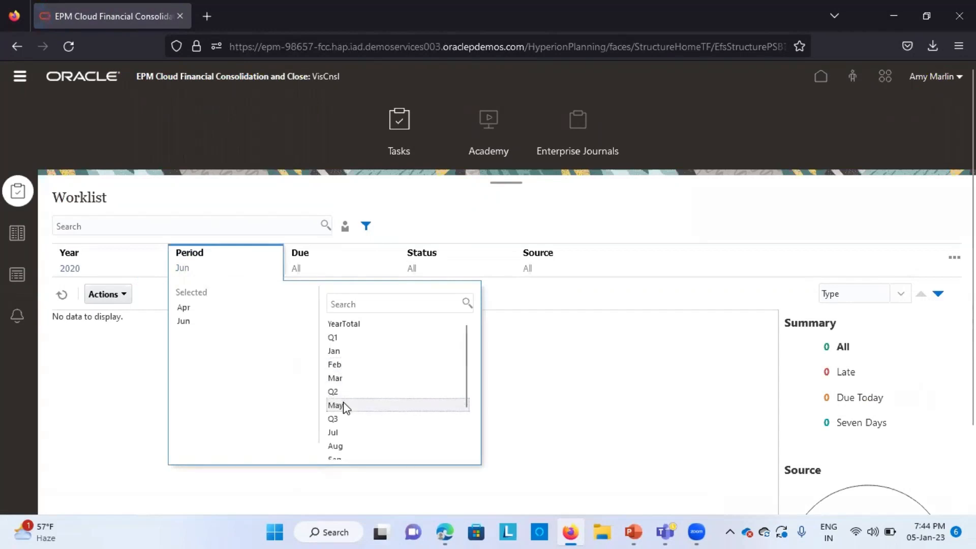
{"action": "left_click", "coordinate": [232, 322]}
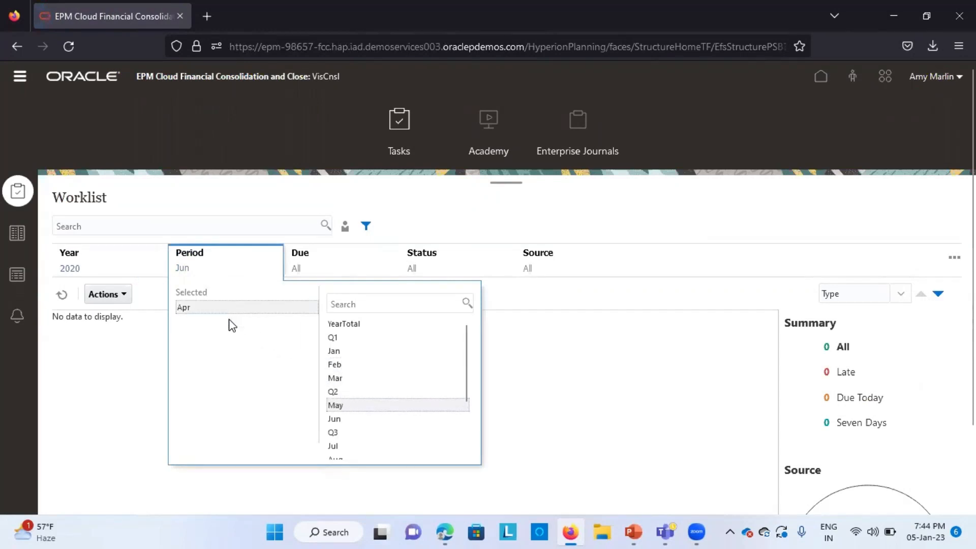
{"action": "left_click", "coordinate": [69, 268]}
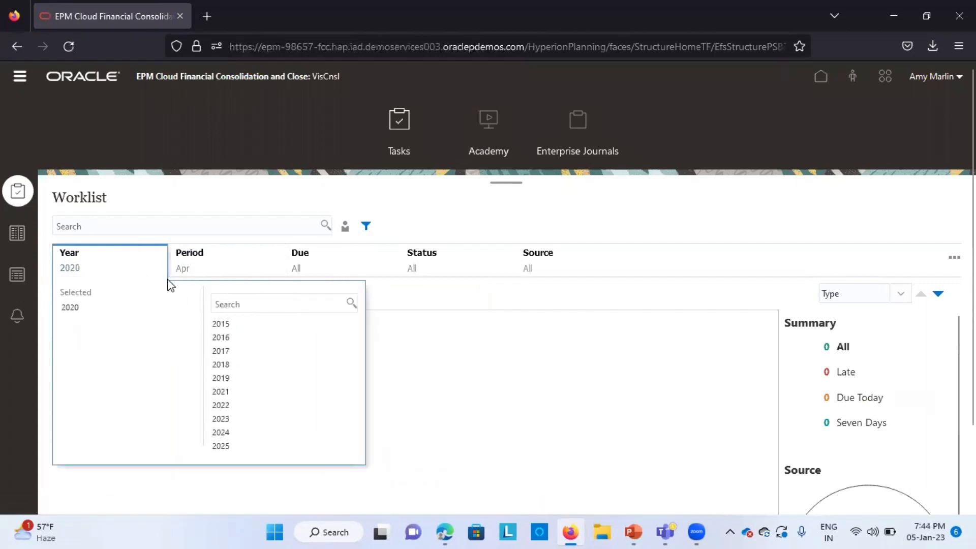
{"action": "left_click", "coordinate": [230, 404]}
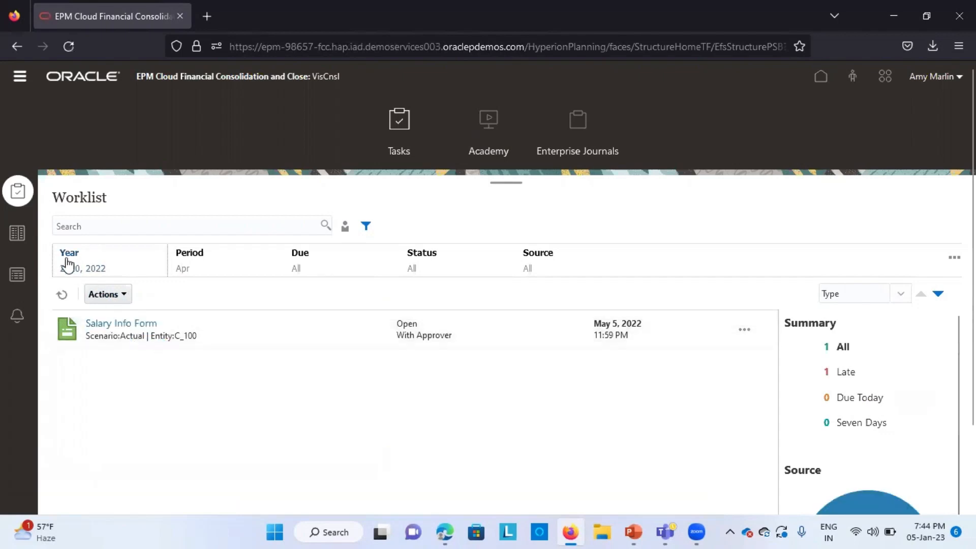
Step: Open the Salary Info Form from the worklist, approve it, and close the form
{"action": "left_click", "coordinate": [124, 323]}
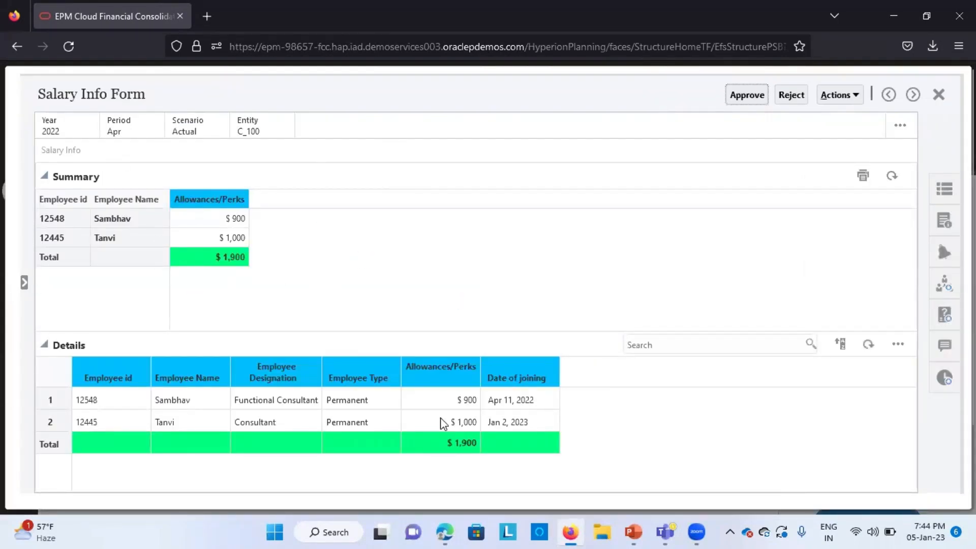
{"action": "left_click", "coordinate": [750, 97]}
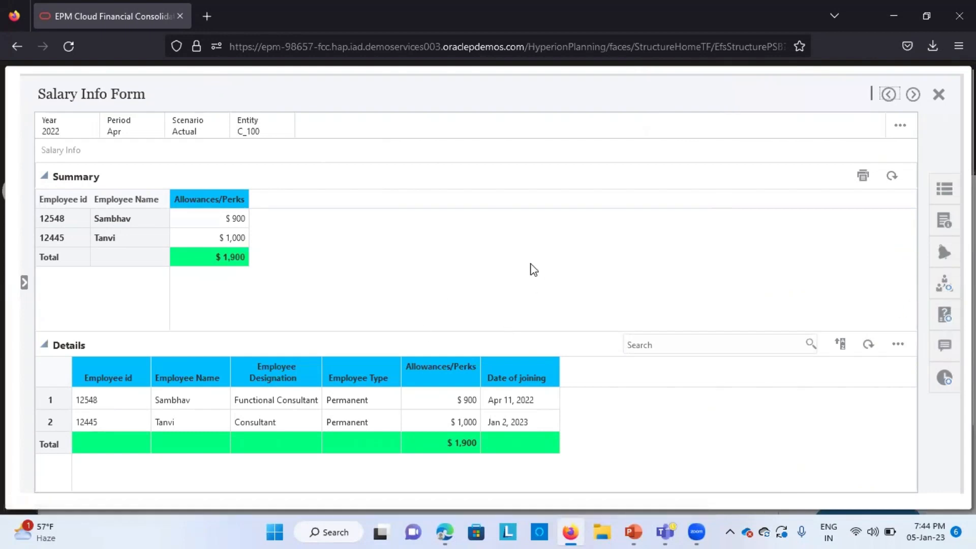
{"action": "left_click", "coordinate": [938, 94]}
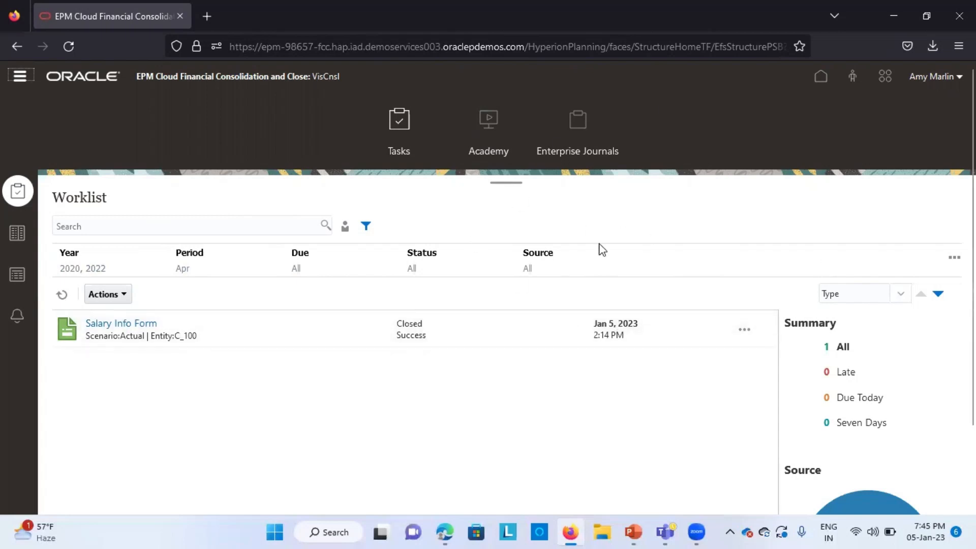
{"action": "left_click", "coordinate": [401, 79]}
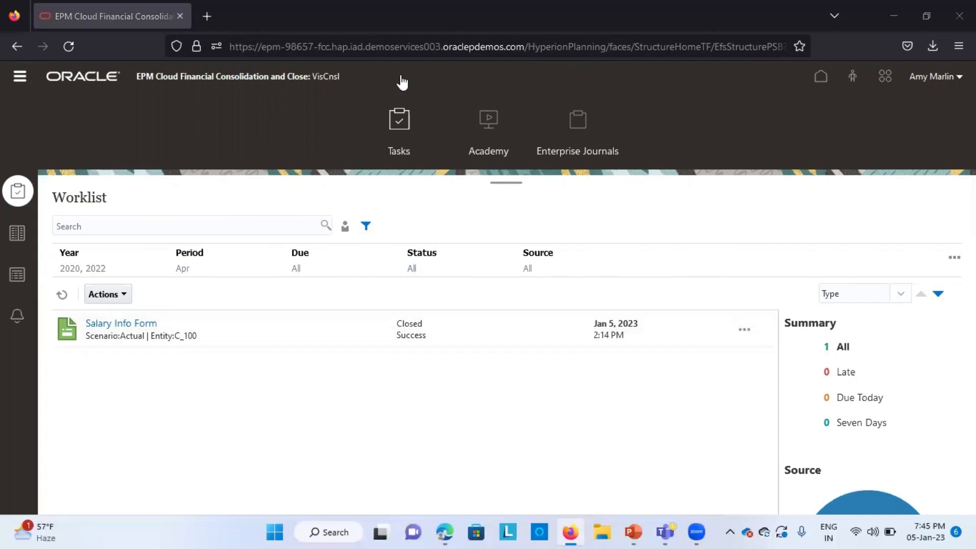